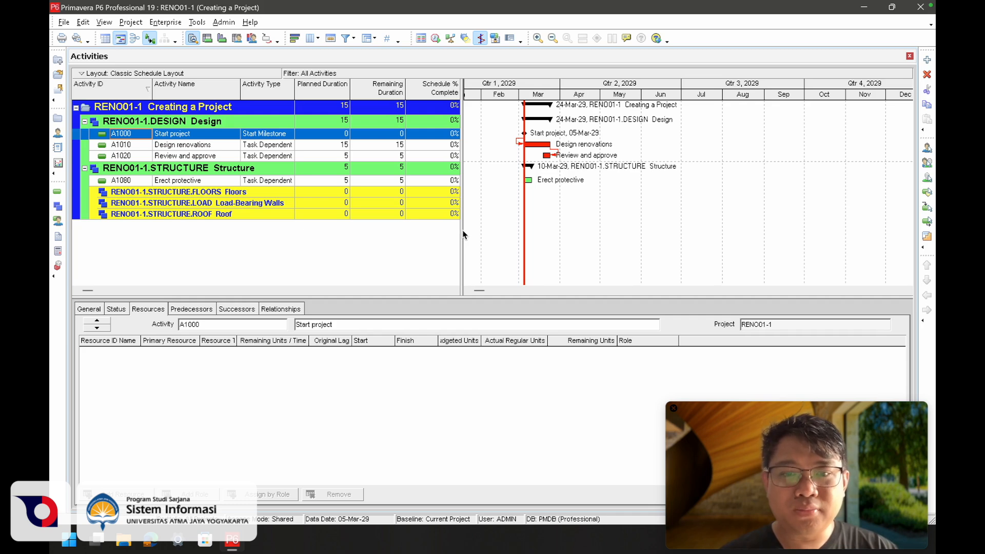
Widen the activity table to show its resource and cost columns, and sort the activities by Primary Resource
drag(463, 230, 685, 217)
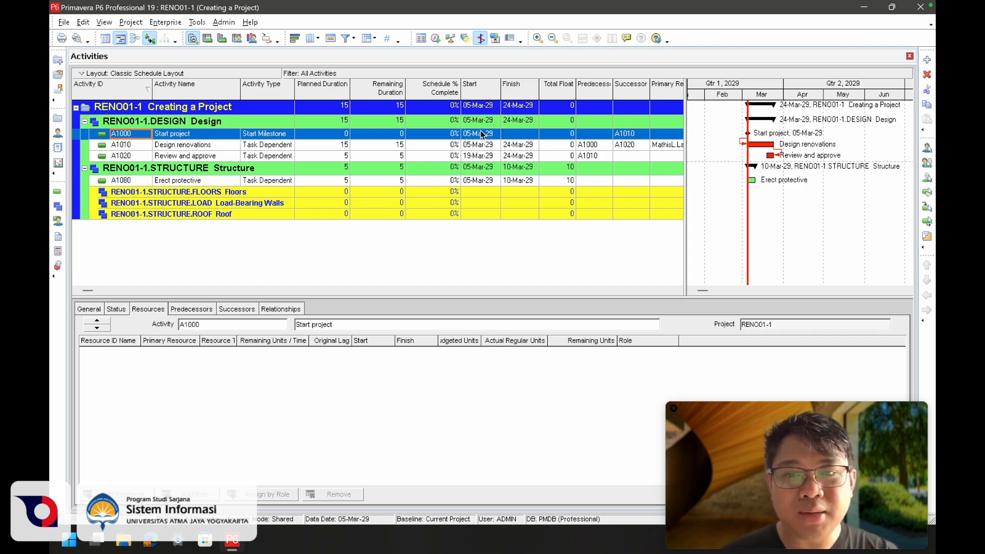
scroll(481, 161, right, 5)
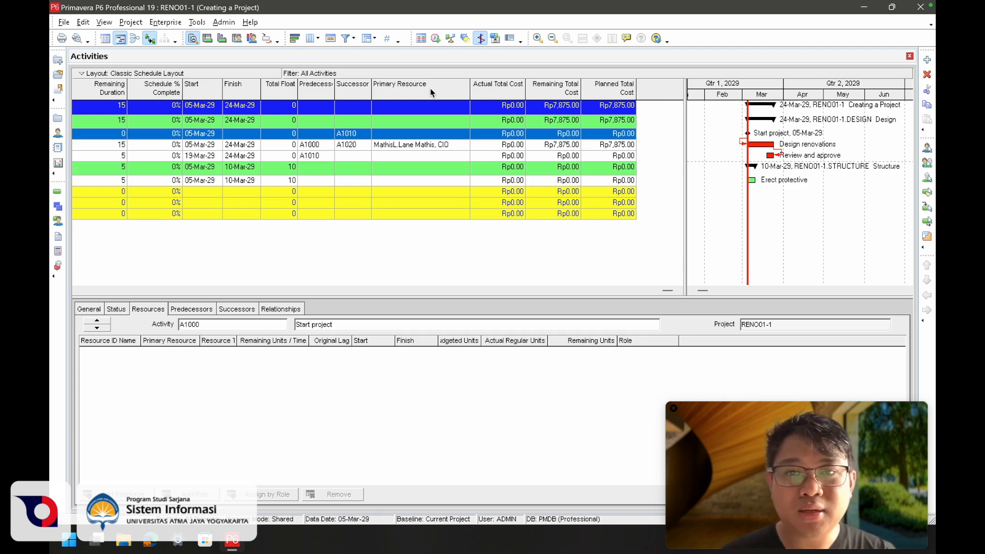
click(410, 87)
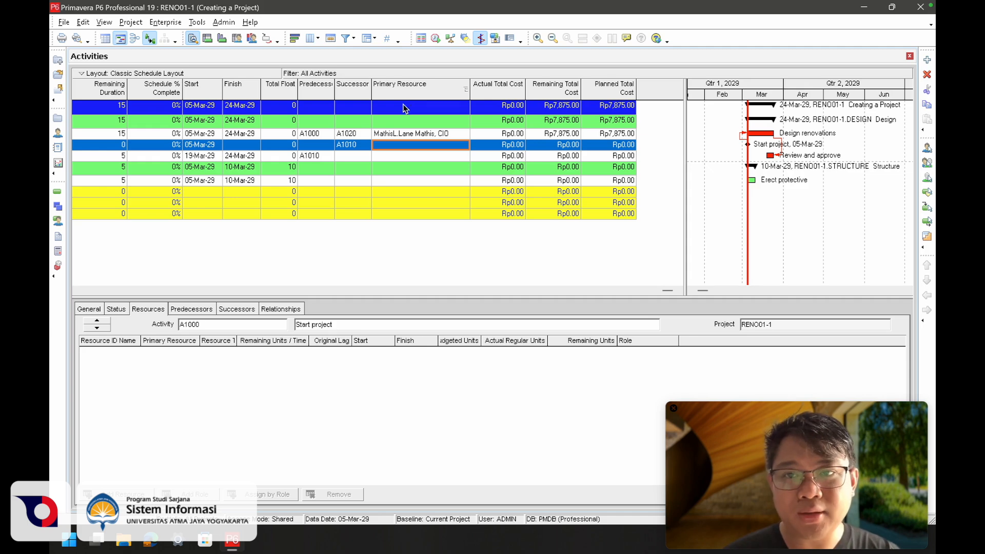
scroll(345, 242, left, 4)
scroll(345, 242, right, 4)
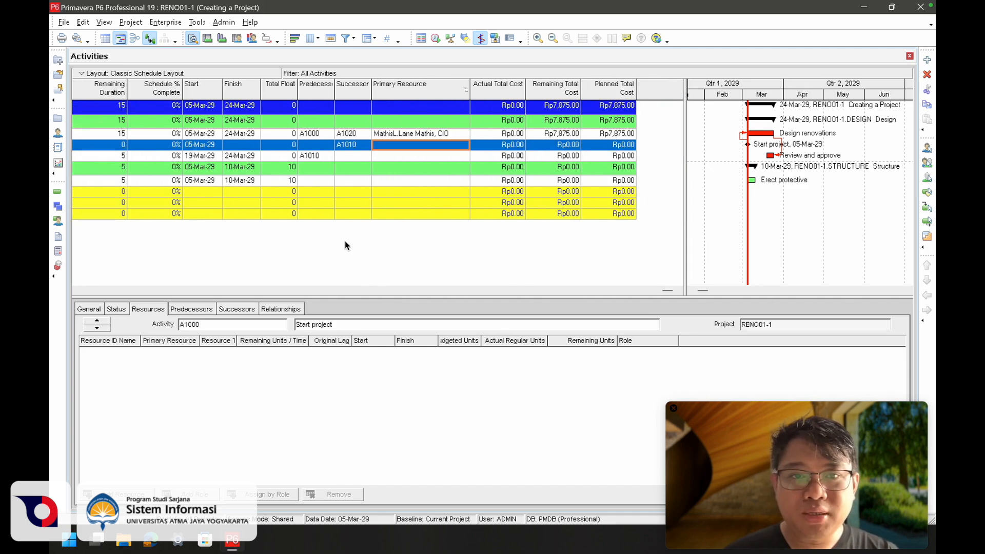
Check the column selection settings of the activity table and close them without changes
right_click(657, 88)
click(685, 267)
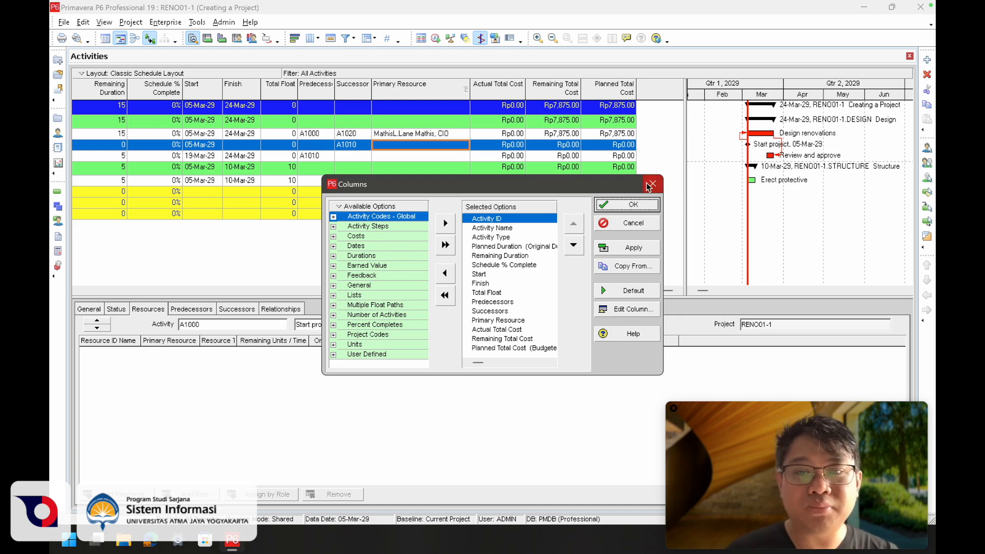
click(626, 223)
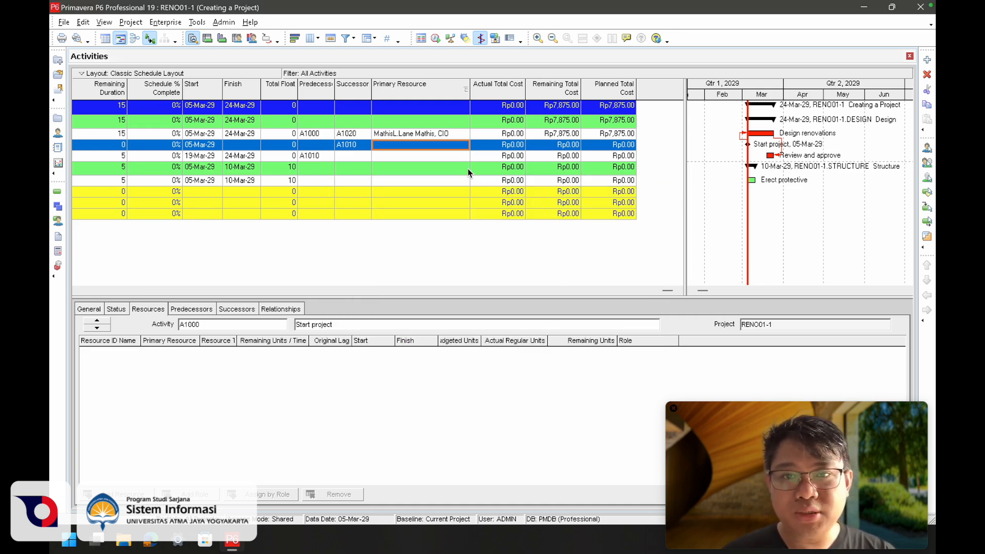
Check the resources selectable as primary resource for the Design renovations activity, keeping the current assignment
click(456, 134)
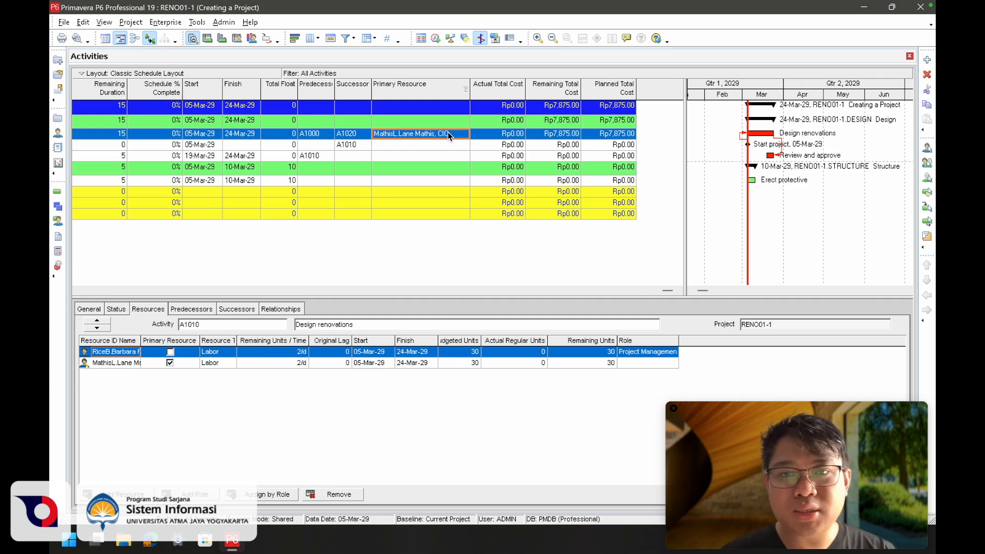
double_click(448, 134)
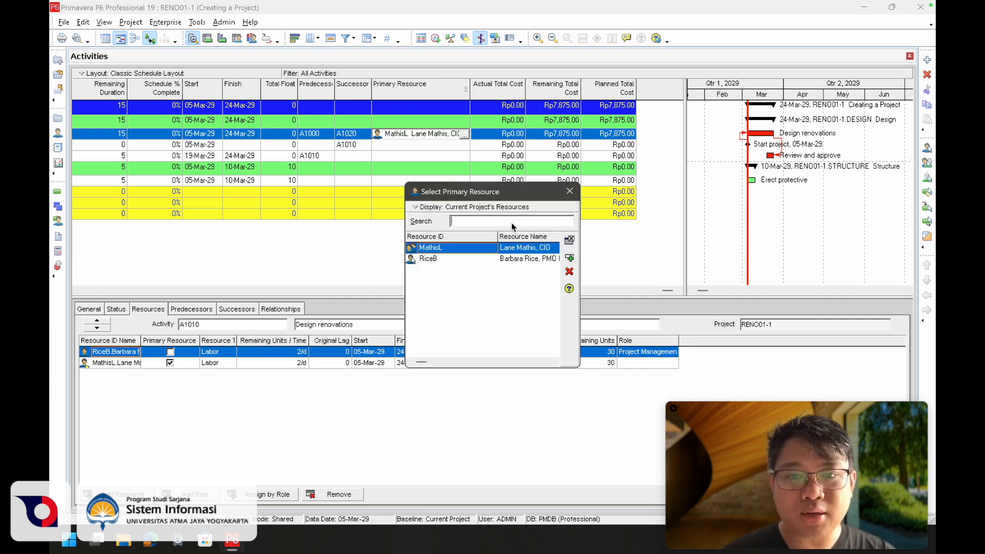
key(Return)
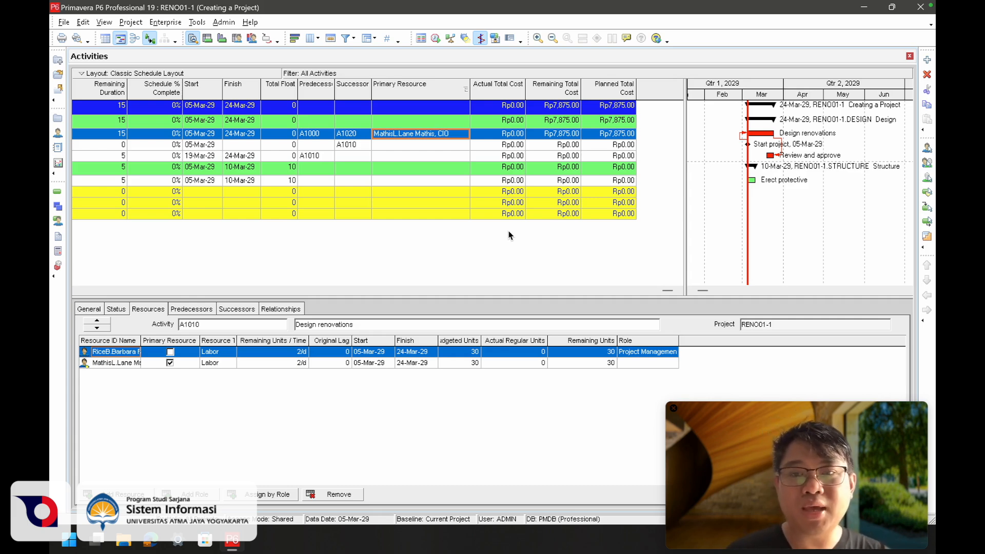
Open the enterprise resource list and switch it to all resources by starting a new resource, then cancel the New Resource Wizard
click(161, 24)
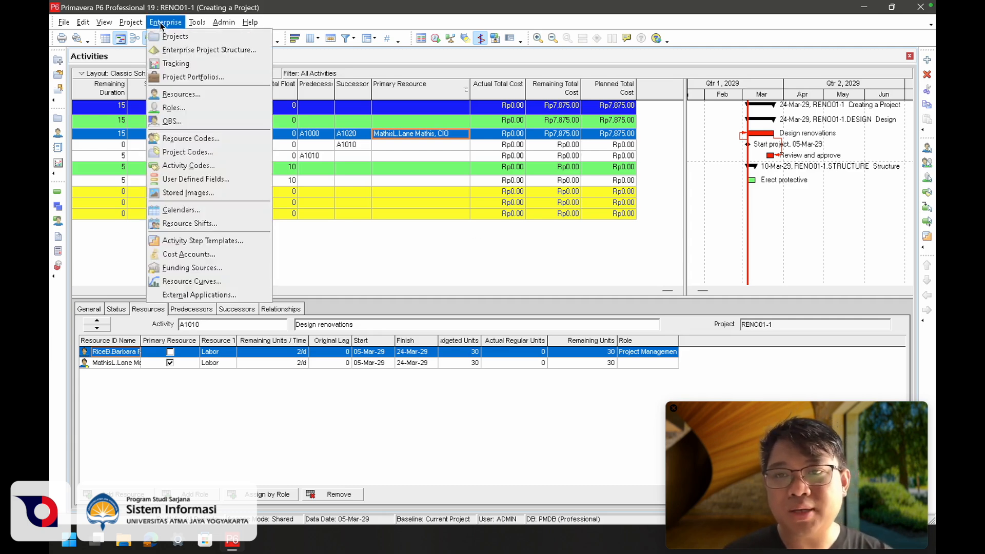
click(183, 93)
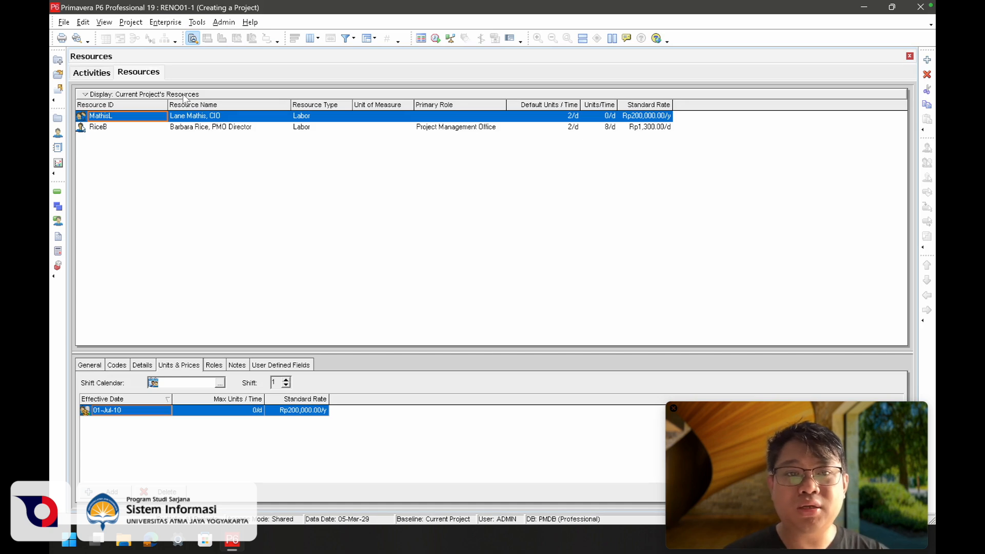
click(926, 60)
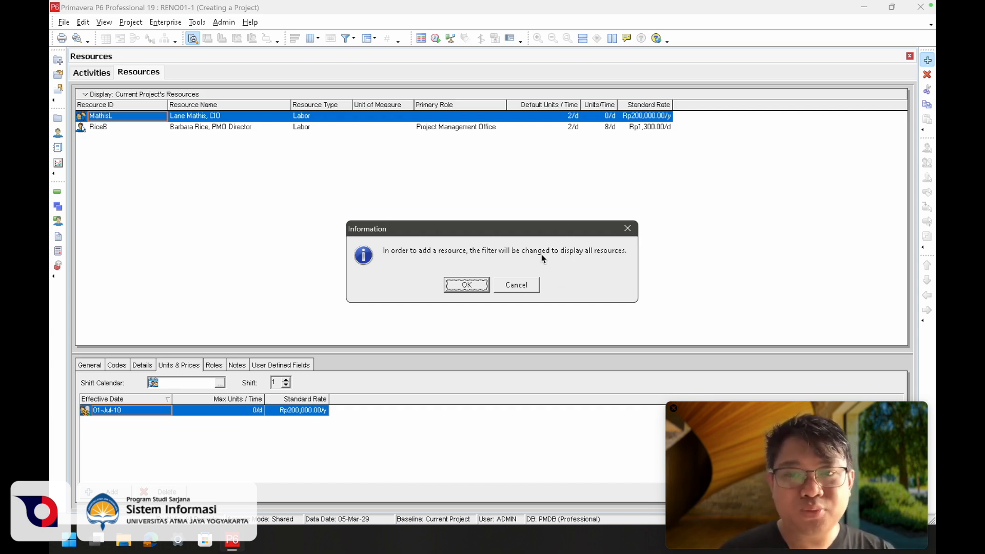
click(477, 289)
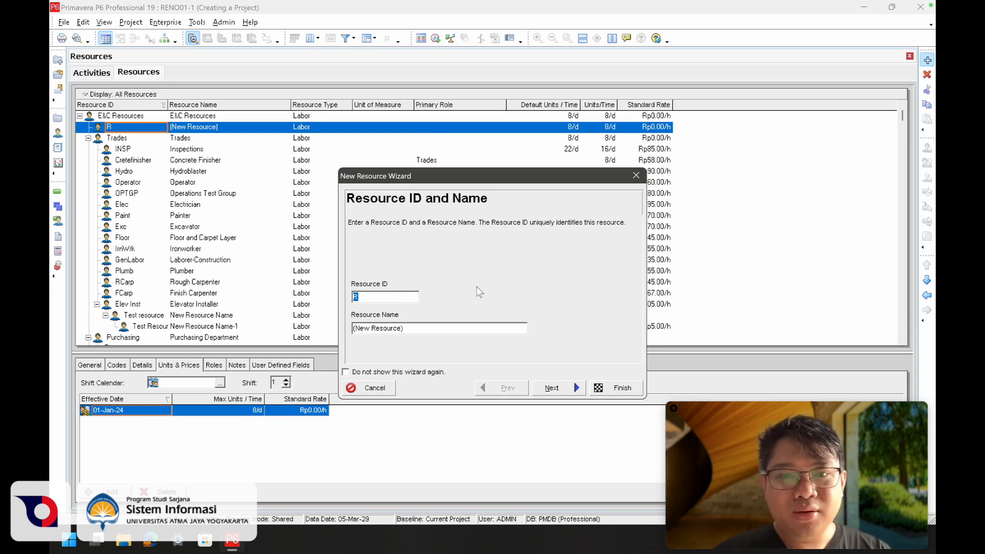
click(384, 389)
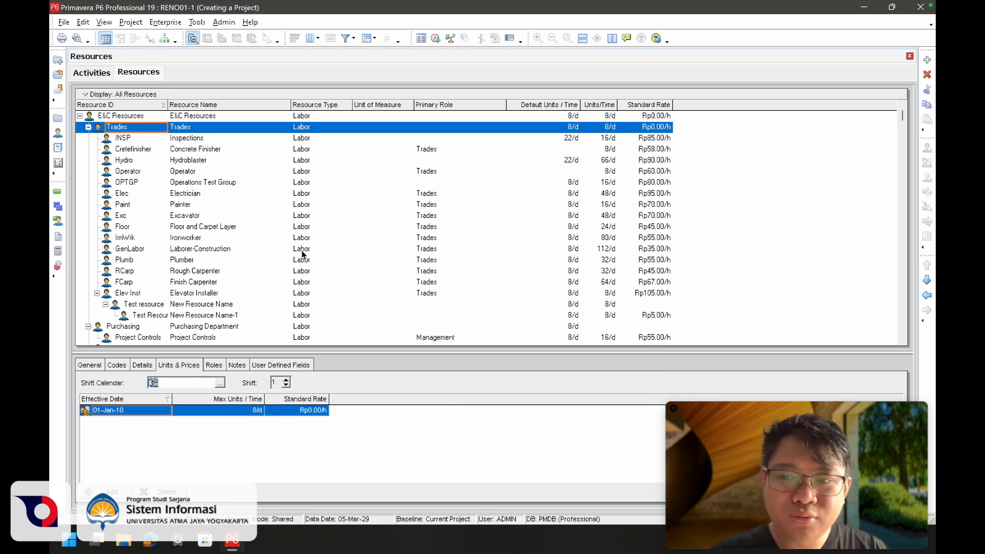
Look through the full resource hierarchy down to the Information Technology Group
scroll(302, 253, down, 4)
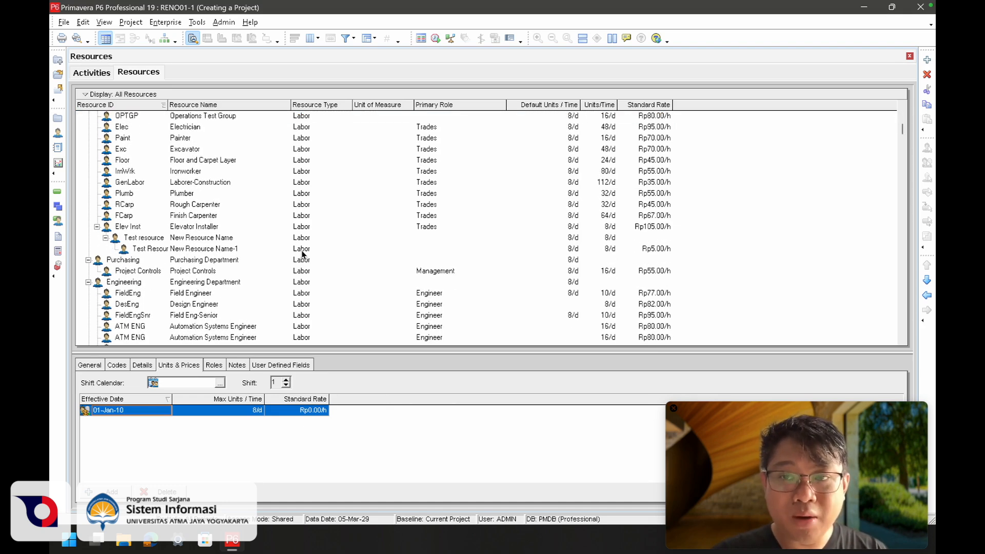
scroll(302, 253, down, 15)
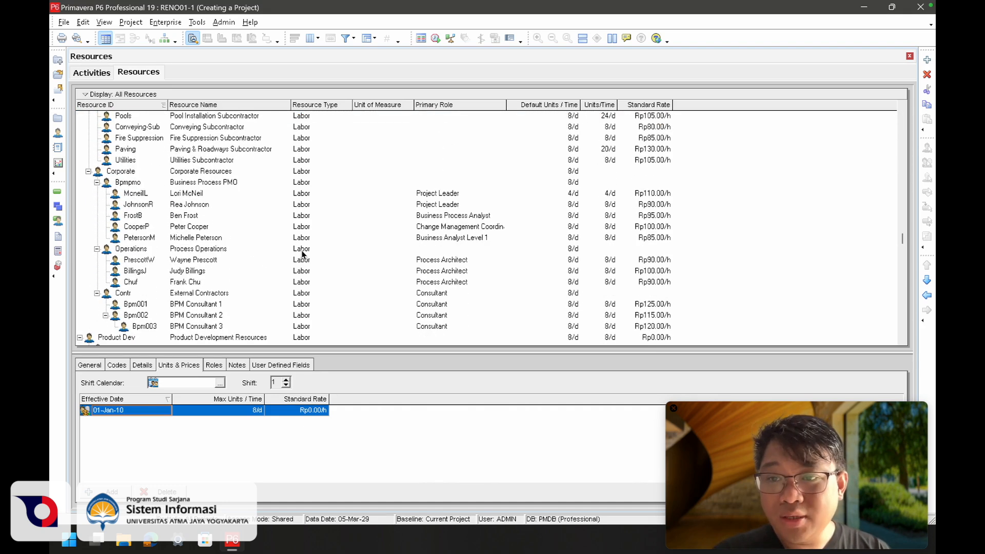
scroll(303, 253, down, 5)
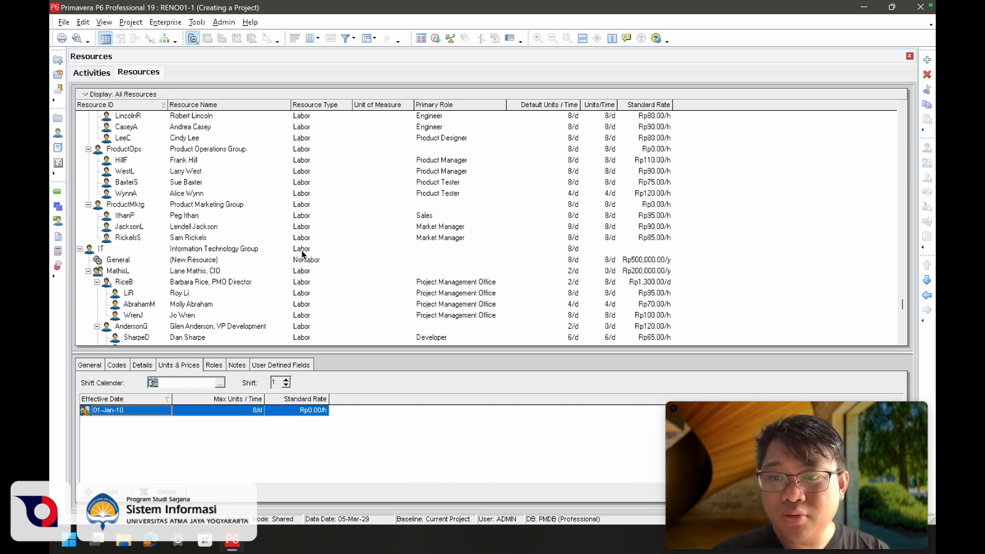
scroll(303, 253, down, 4)
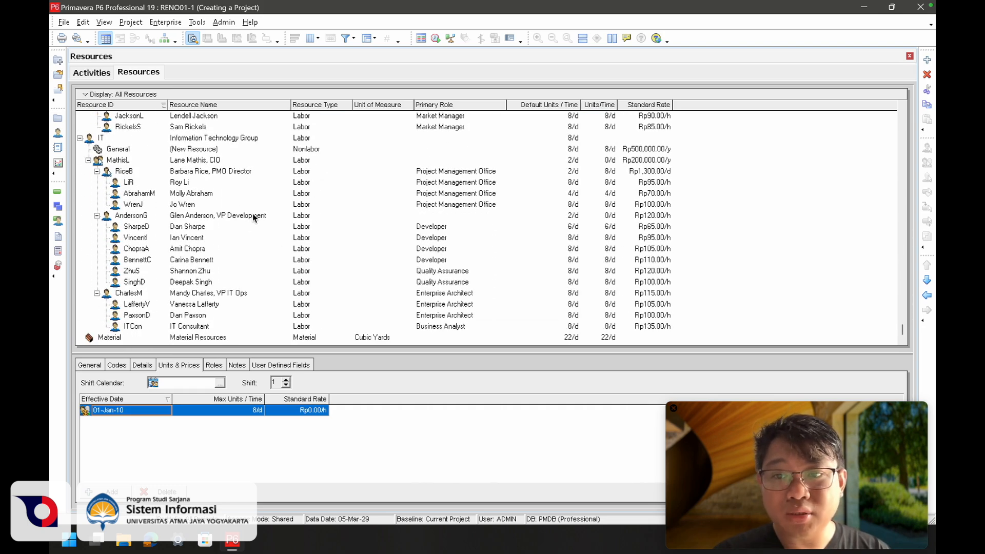
click(208, 173)
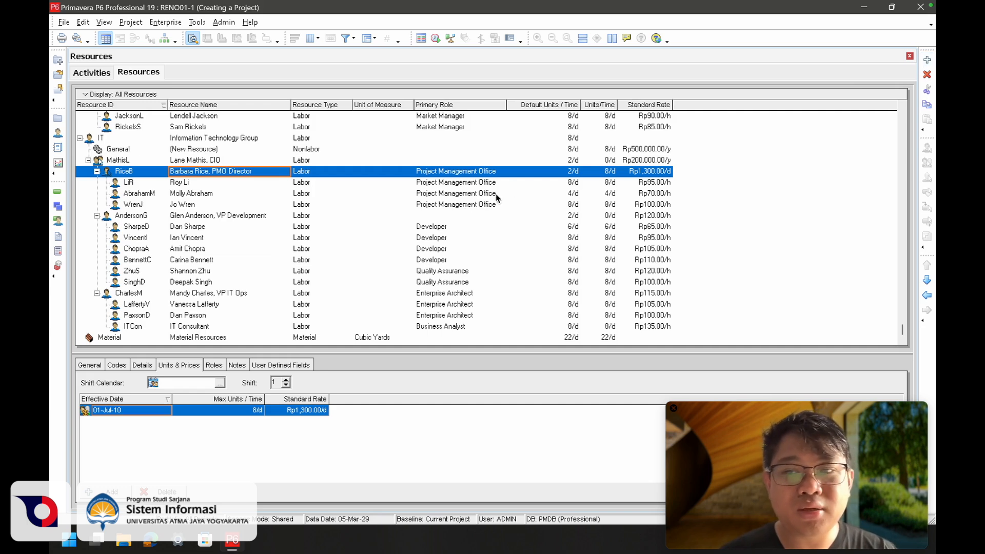
click(733, 218)
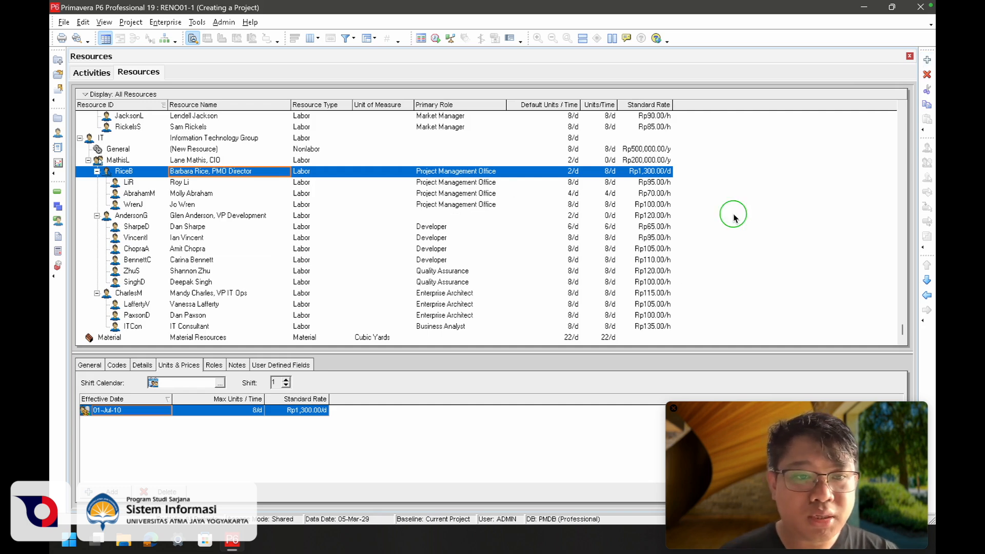
right_click(733, 218)
key(Escape)
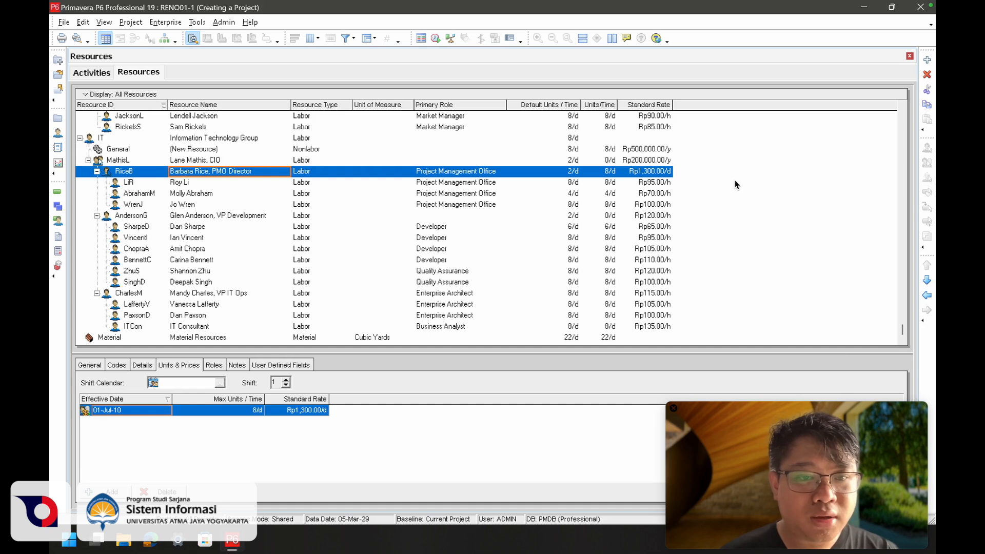
right_click(771, 180)
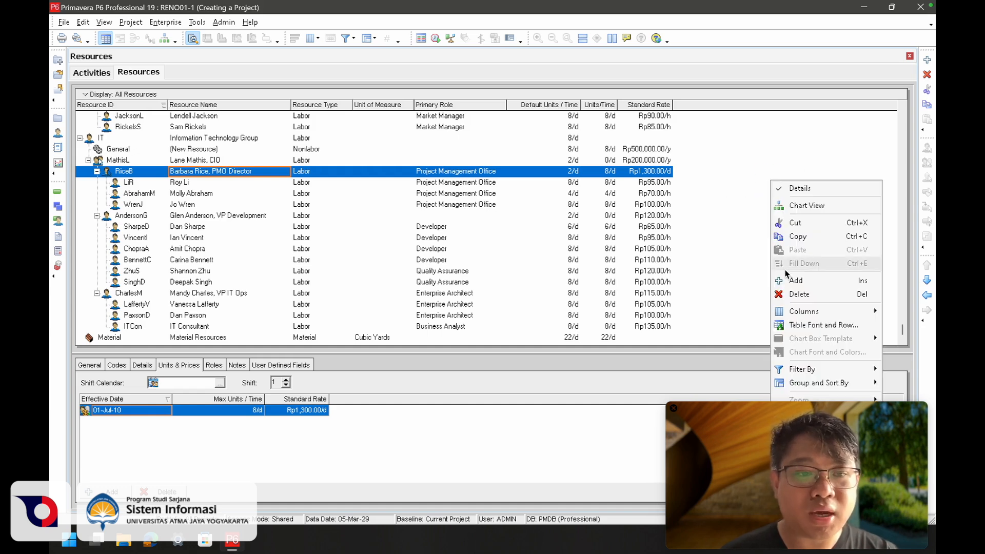
click(794, 280)
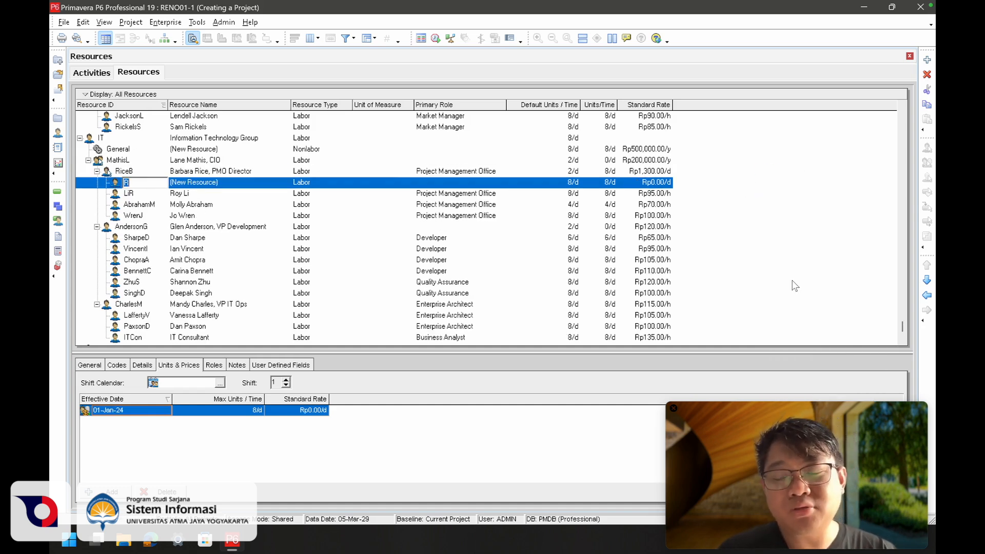
click(145, 149)
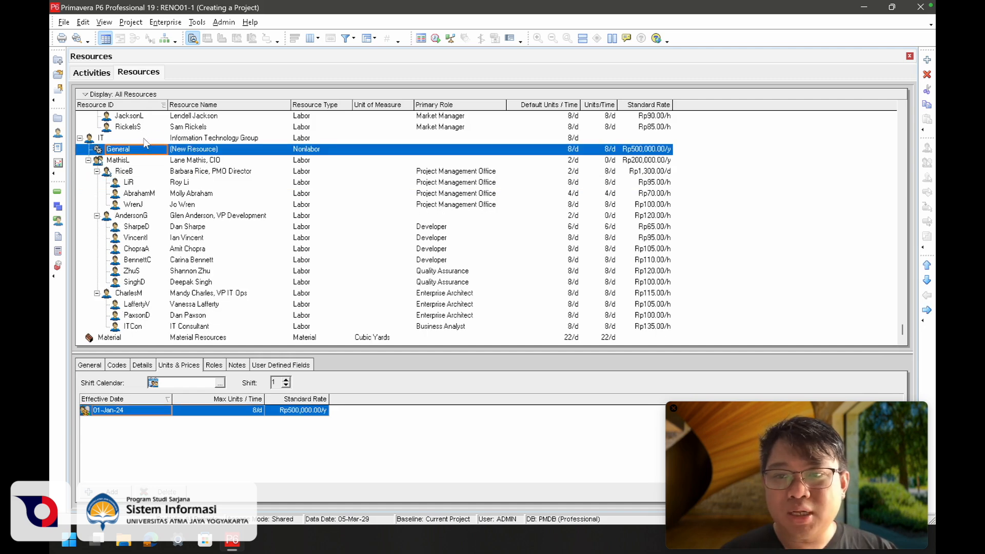
click(143, 138)
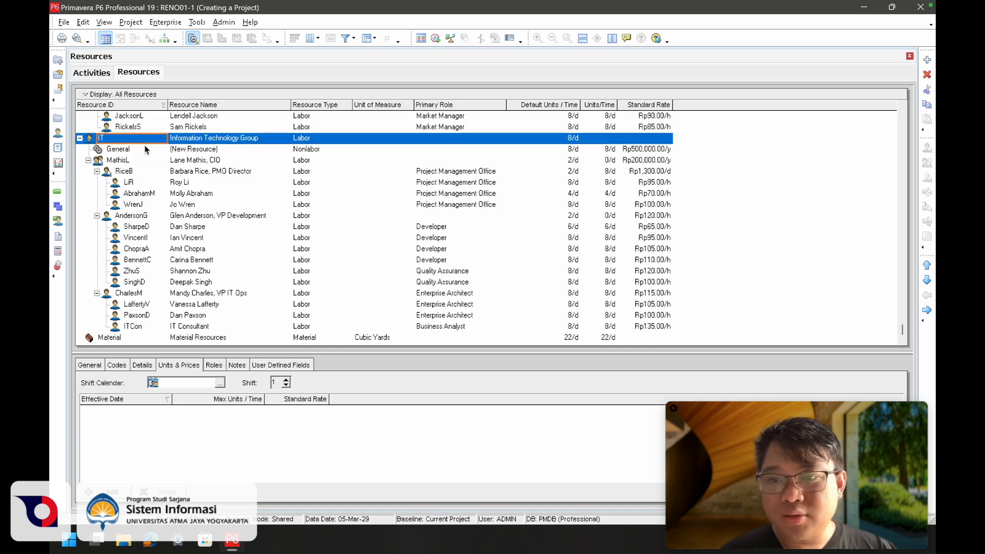
Add a new resource under the VP Development entry in the IT group and give it the resource ID ERH
click(202, 219)
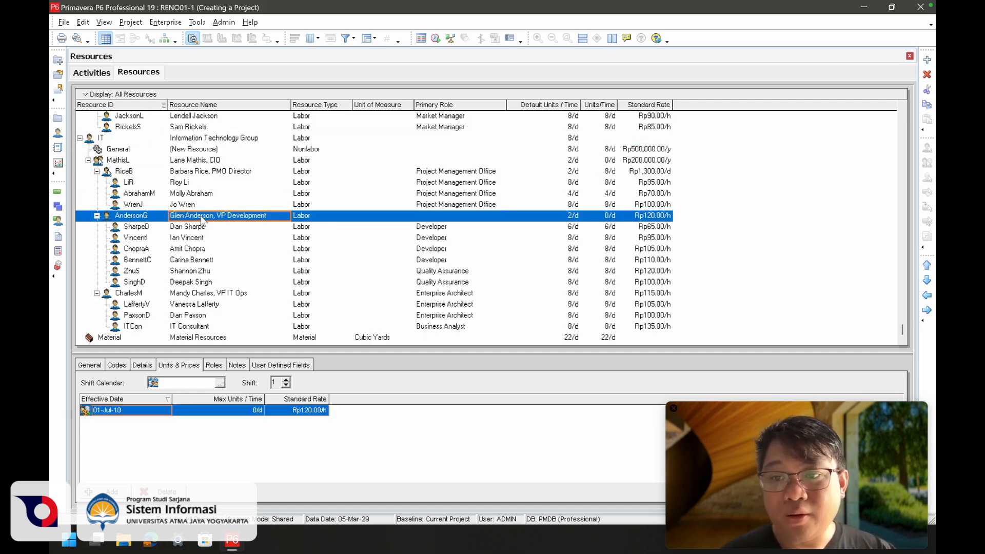
right_click(202, 219)
click(168, 219)
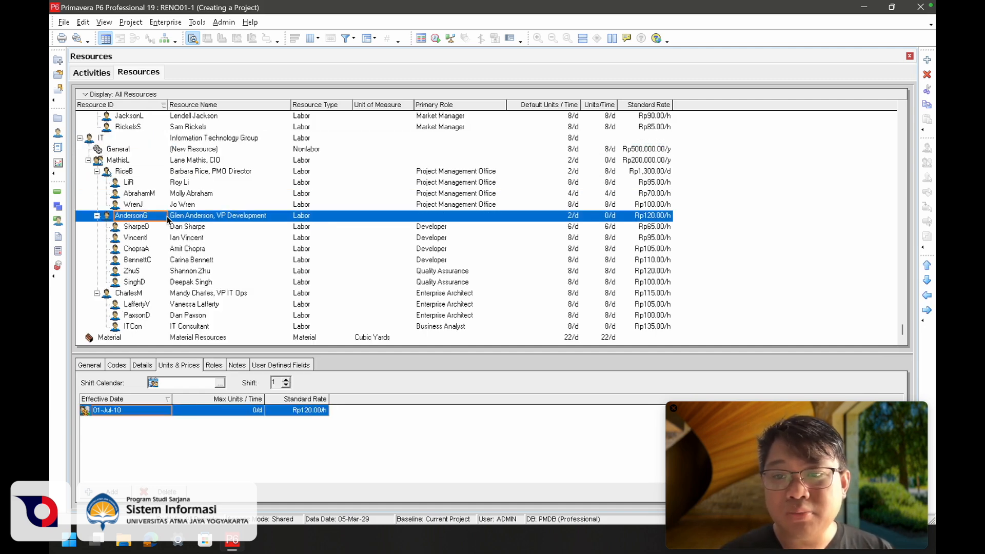
right_click(198, 217)
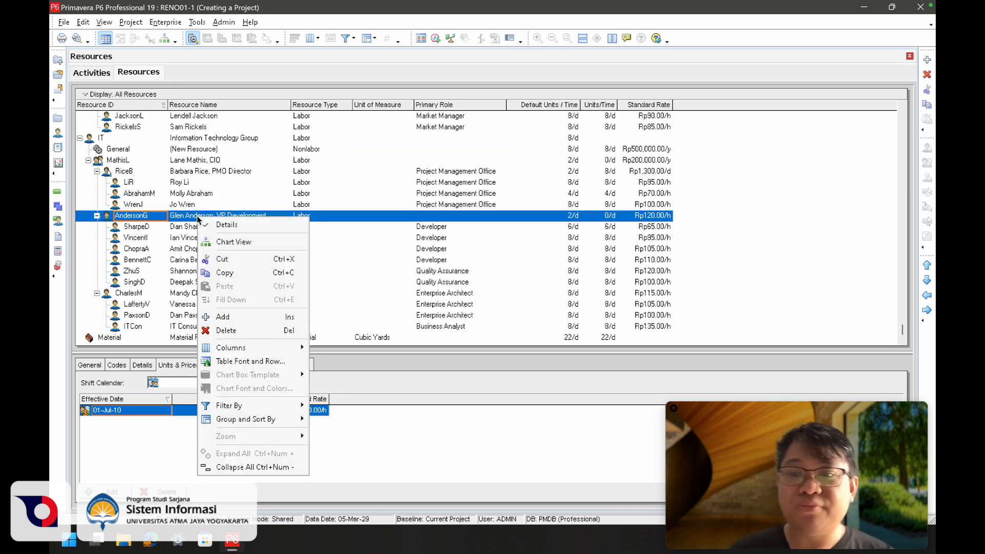
click(242, 318)
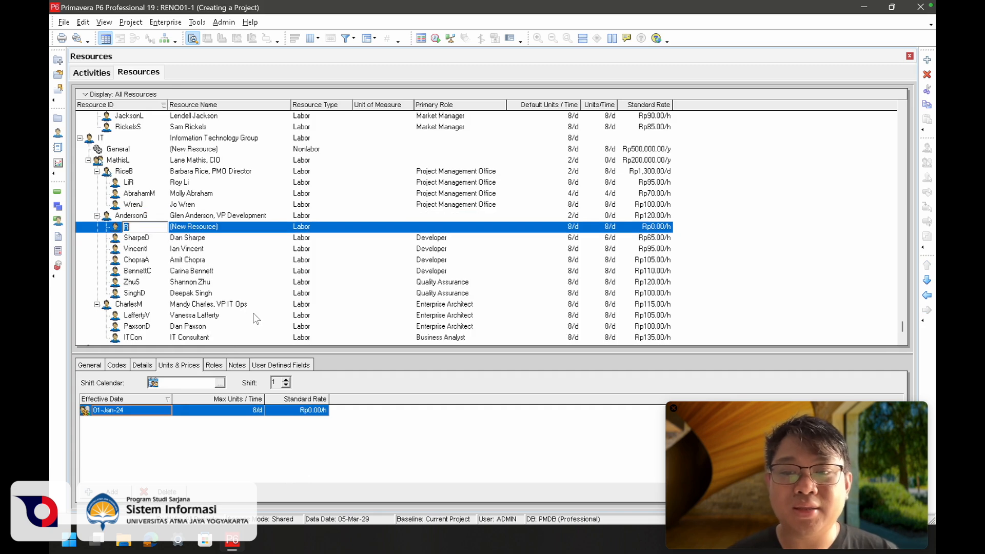
text(ERH)
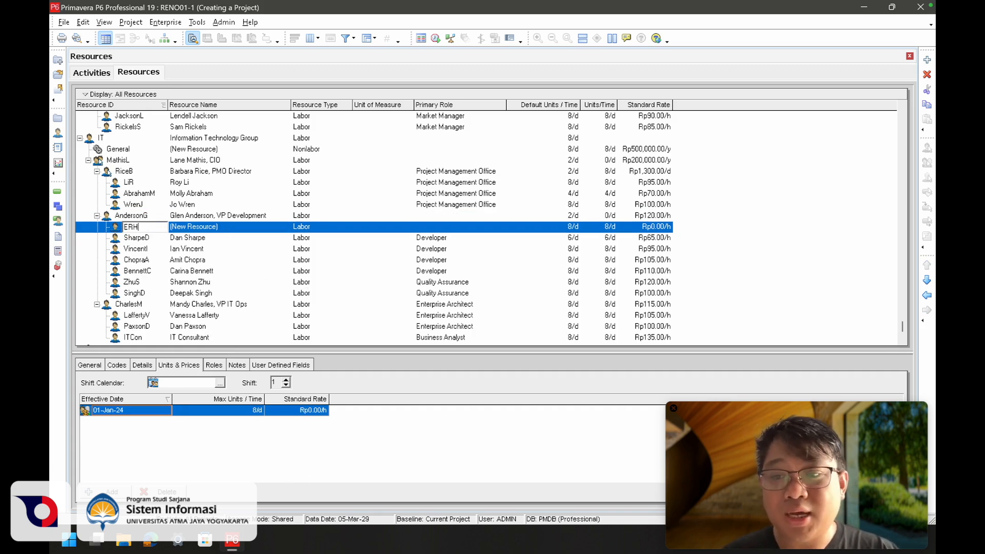
Replace the default name of the ERH resource with the person's first name
click(249, 229)
double_click(250, 228)
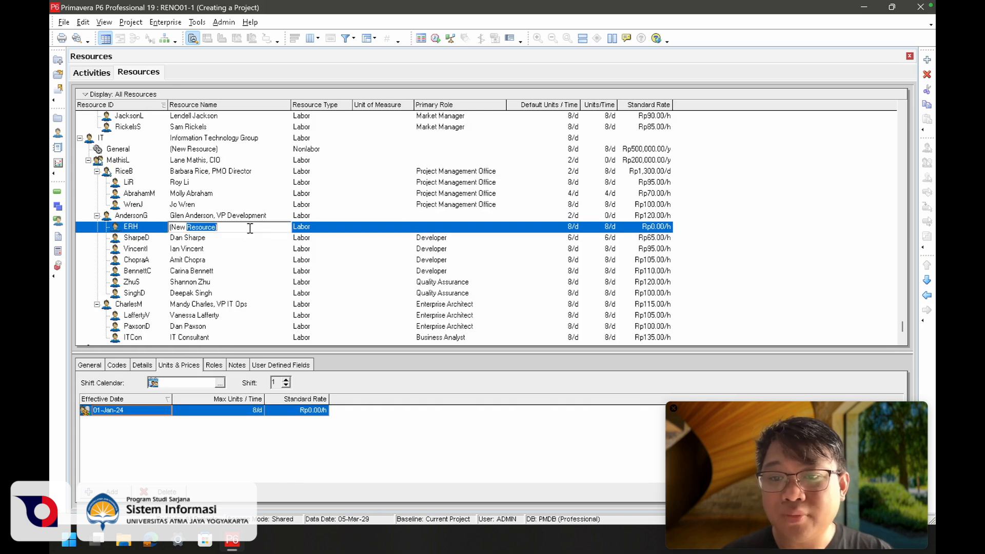
key(BackSpace)
key(BackSpace)
key(BackSpace)
text(Emanuel)
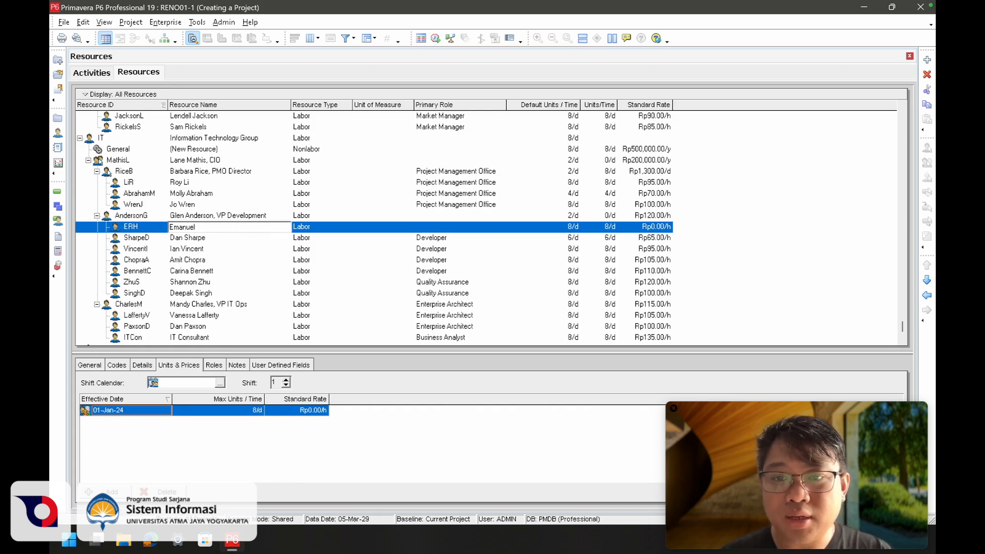
key(Return)
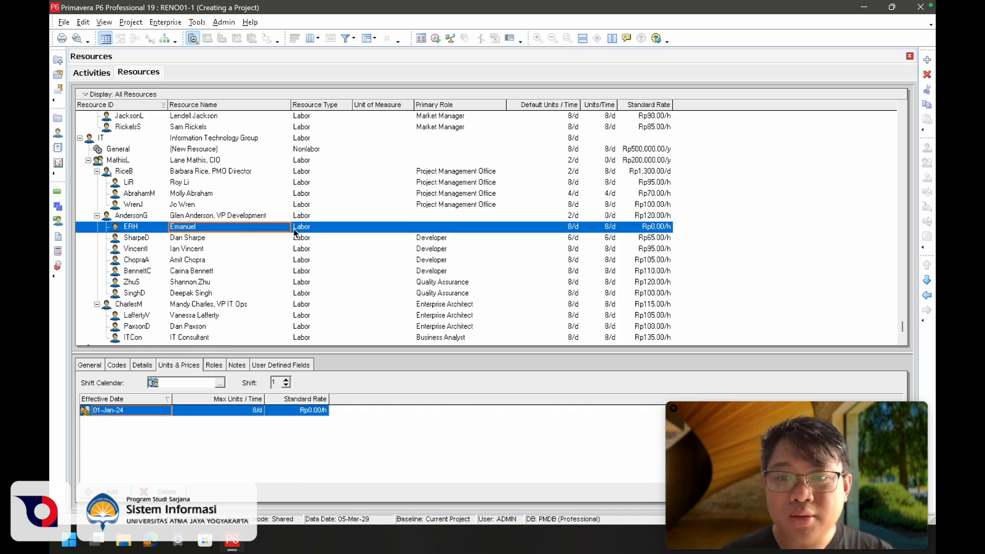
Set the resource type of the ERH resource to Labor
click(312, 231)
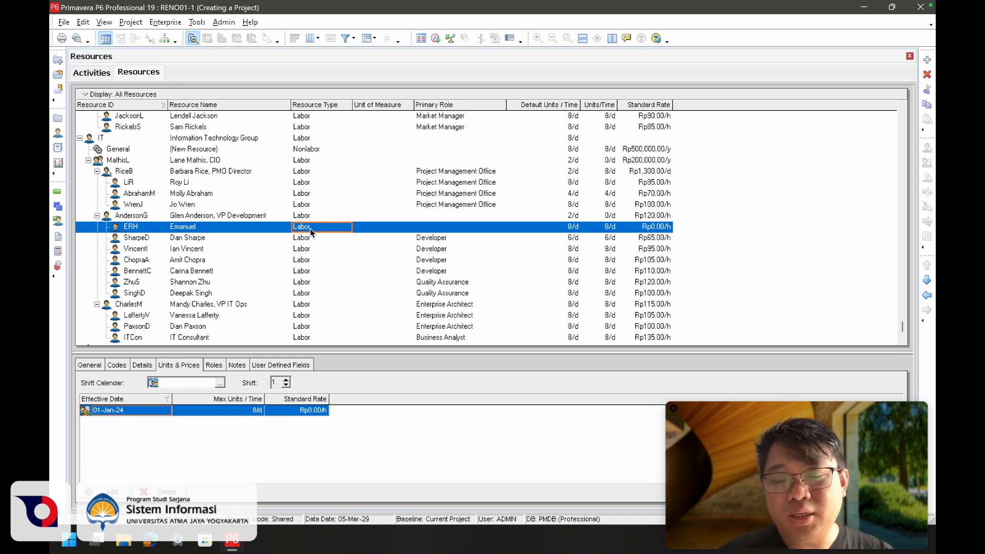
click(311, 230)
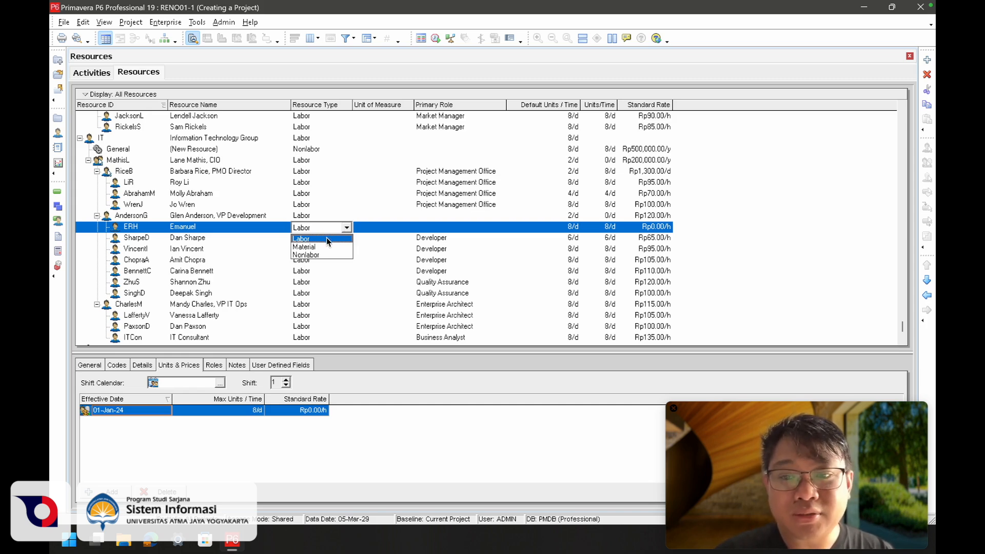
click(316, 238)
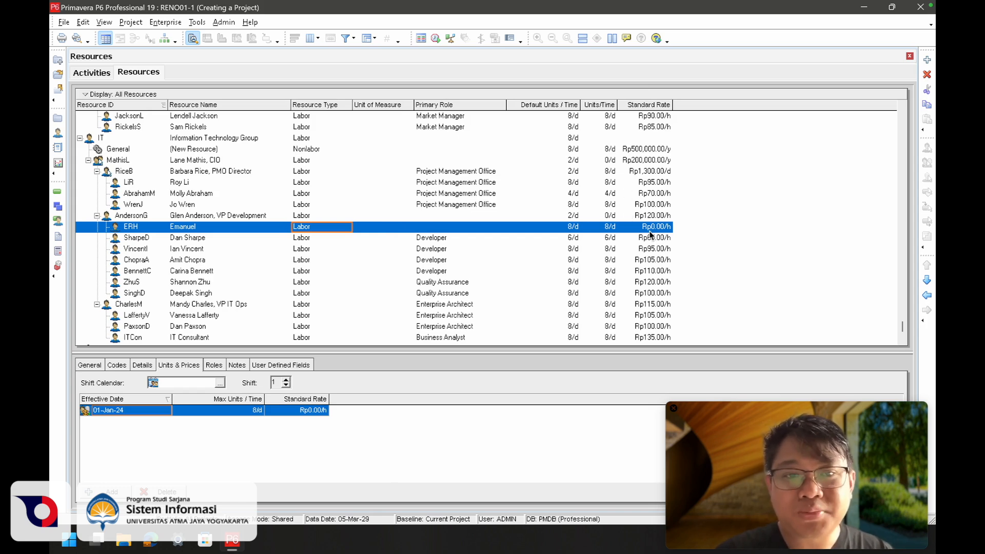
right_click(702, 107)
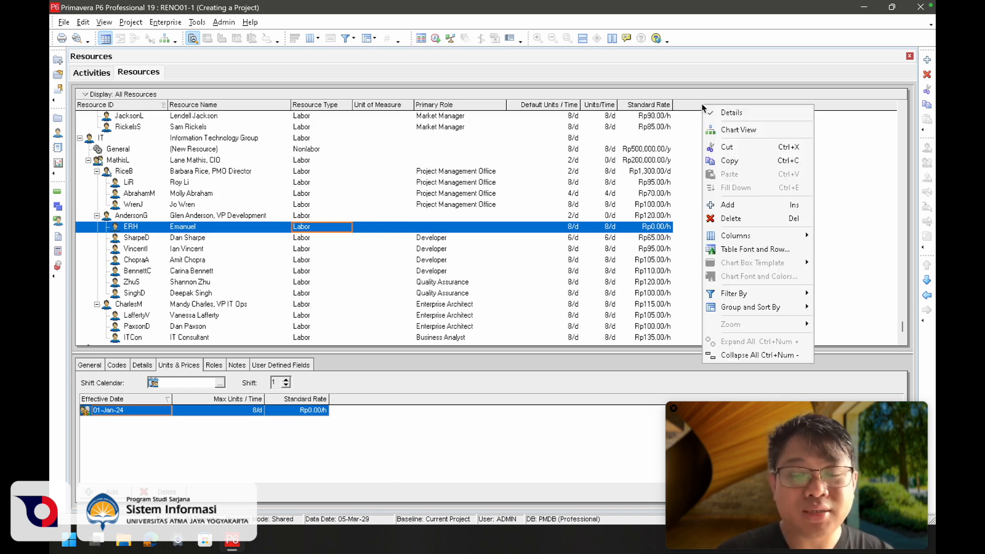
mouse_move(731, 234)
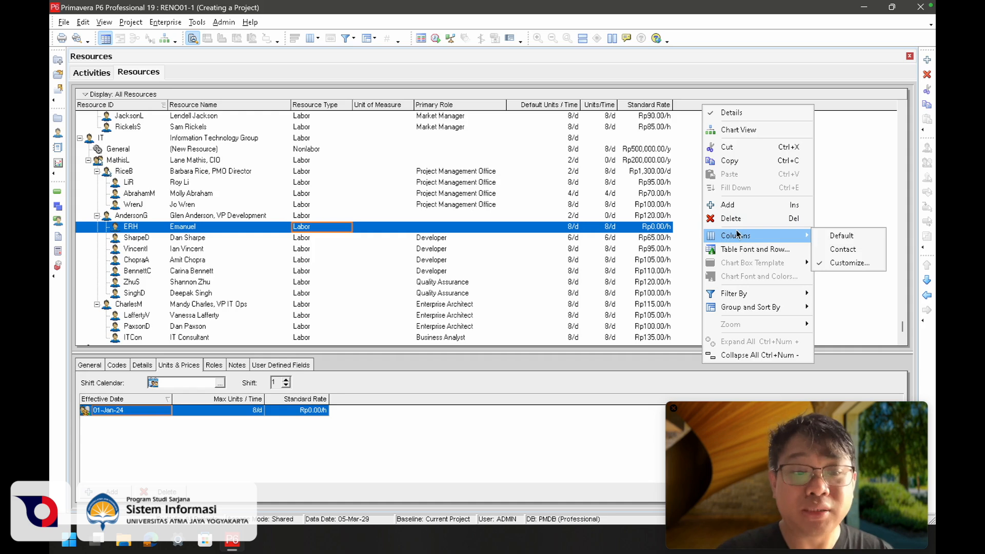
click(838, 262)
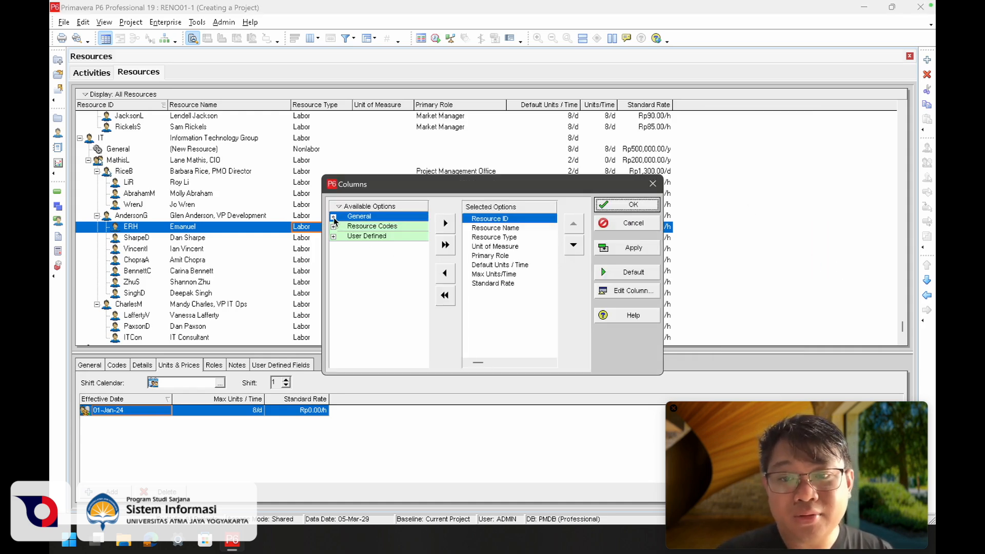
click(627, 223)
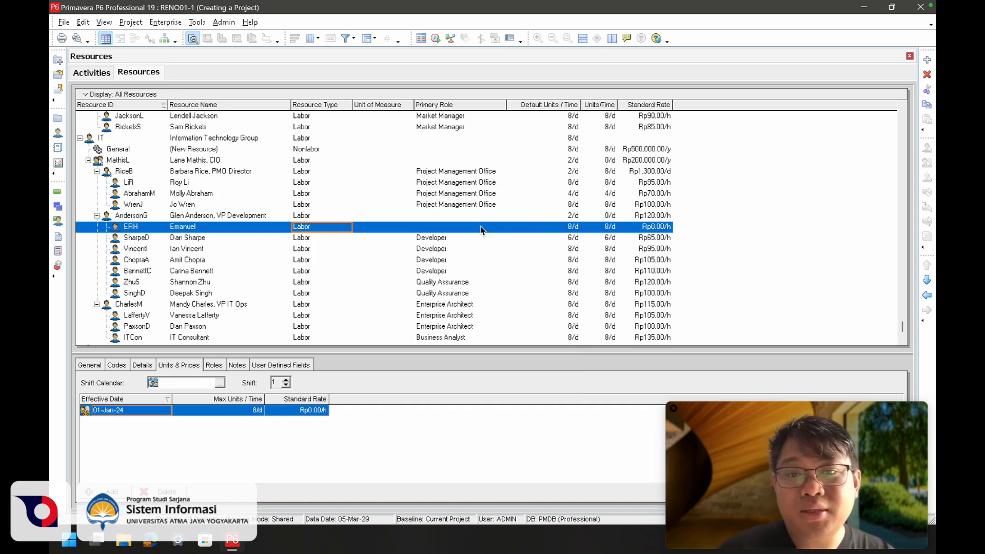
Open the enterprise roles list, switch it to all roles by adding a new role, and delete that new role
click(459, 228)
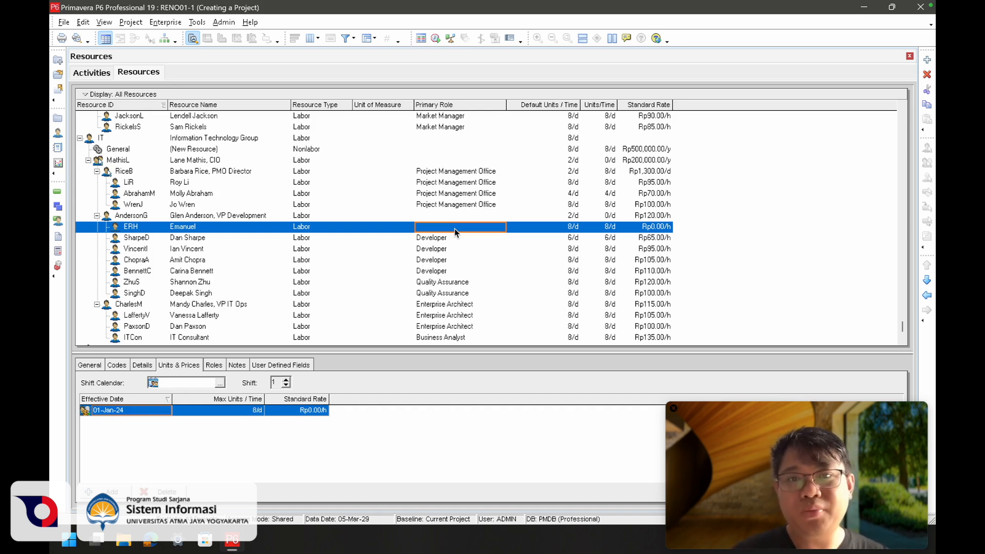
click(173, 27)
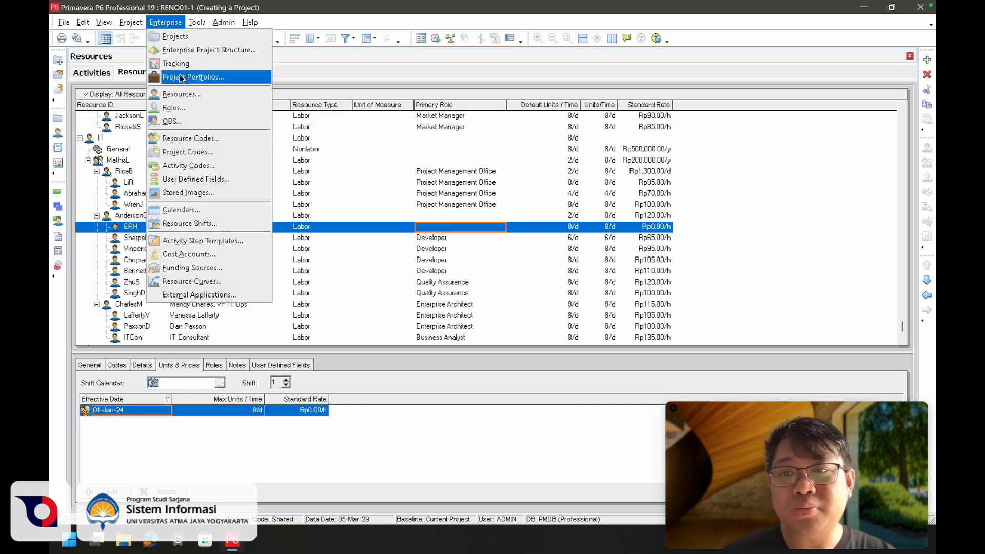
click(177, 107)
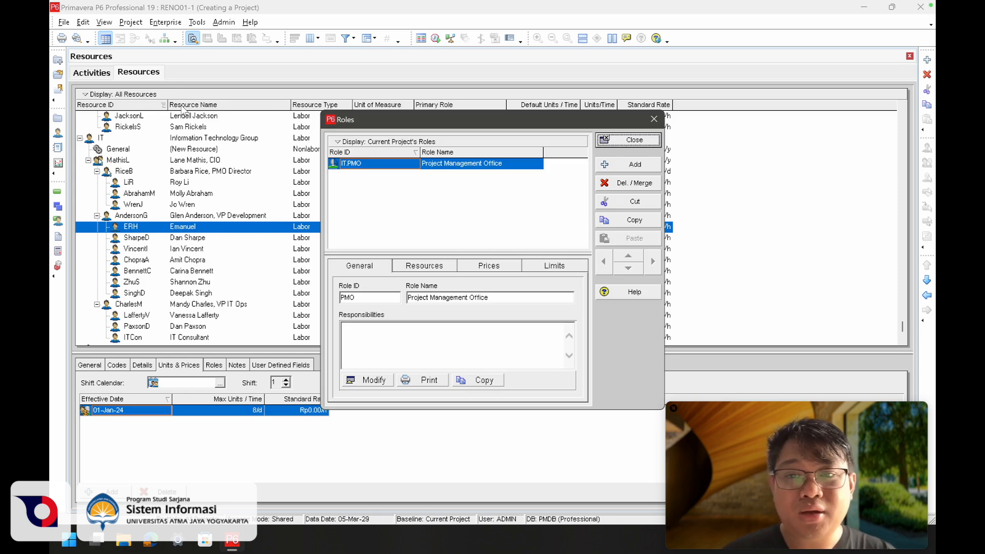
click(436, 200)
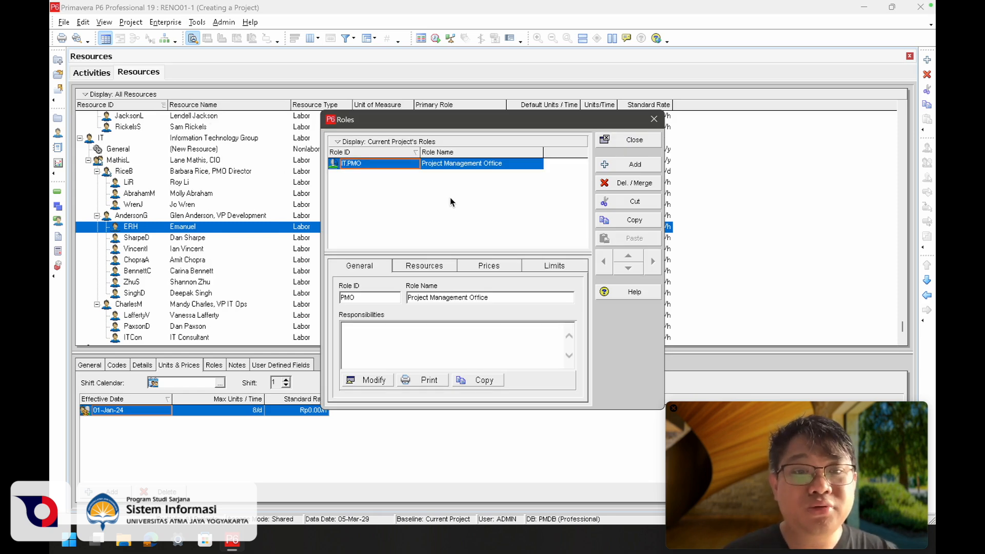
click(610, 165)
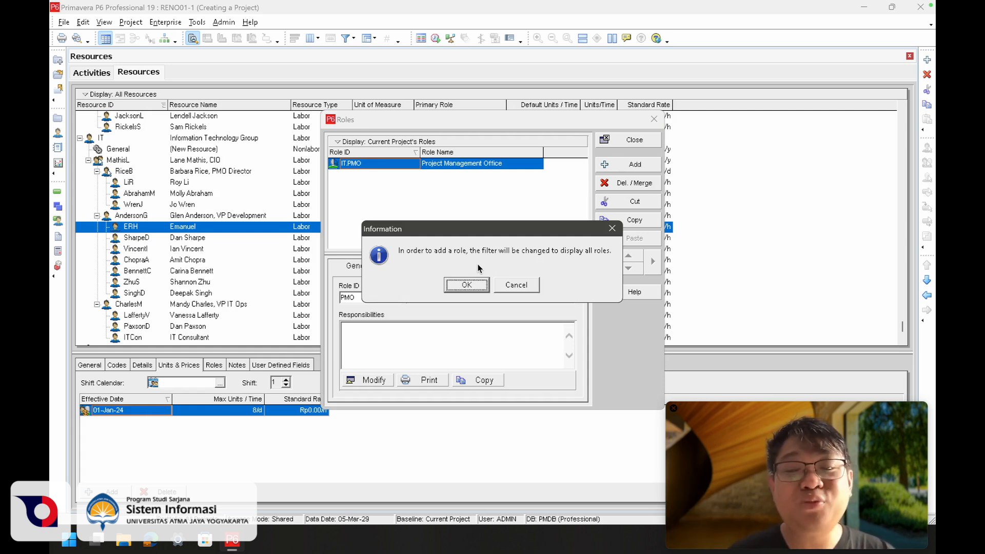
click(472, 285)
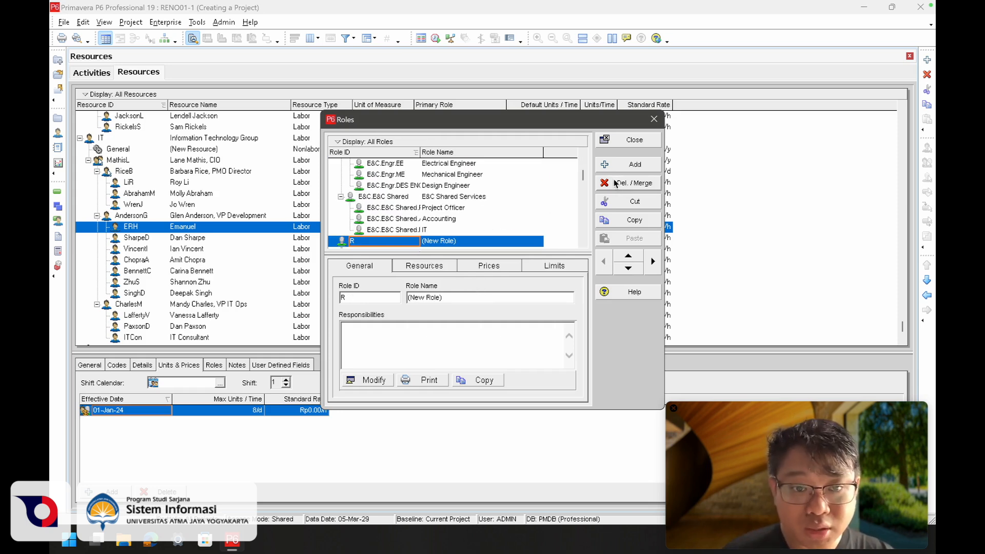
click(614, 183)
click(476, 288)
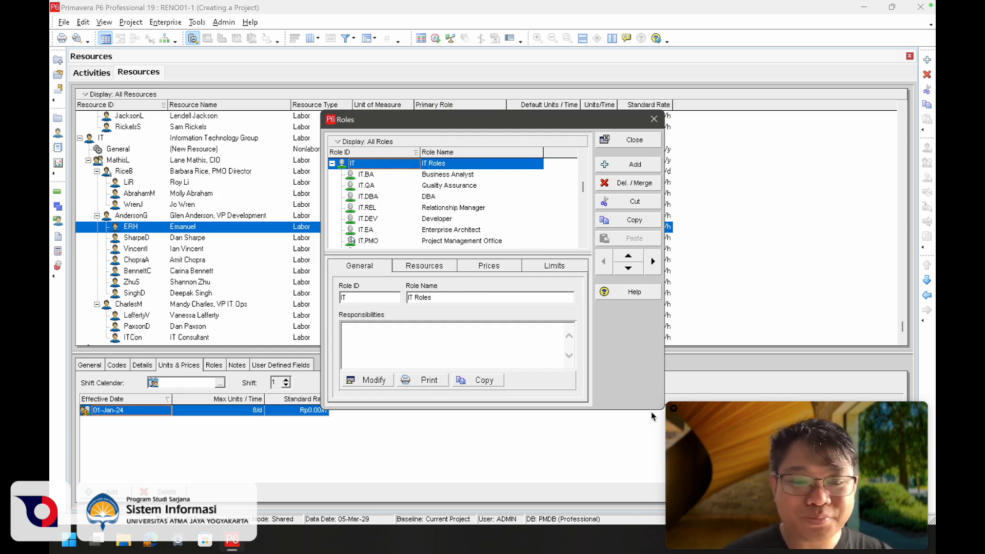
Enlarge the Roles window and look through the IT roles, including Quality Assurance, DBA, Project Manager and Project Management Office
drag(652, 409, 655, 470)
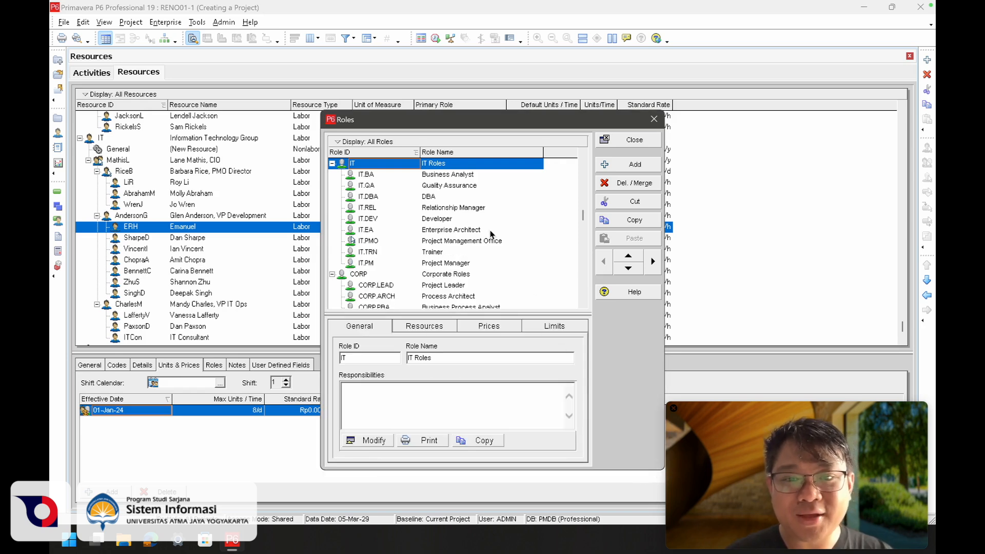
click(450, 175)
click(451, 187)
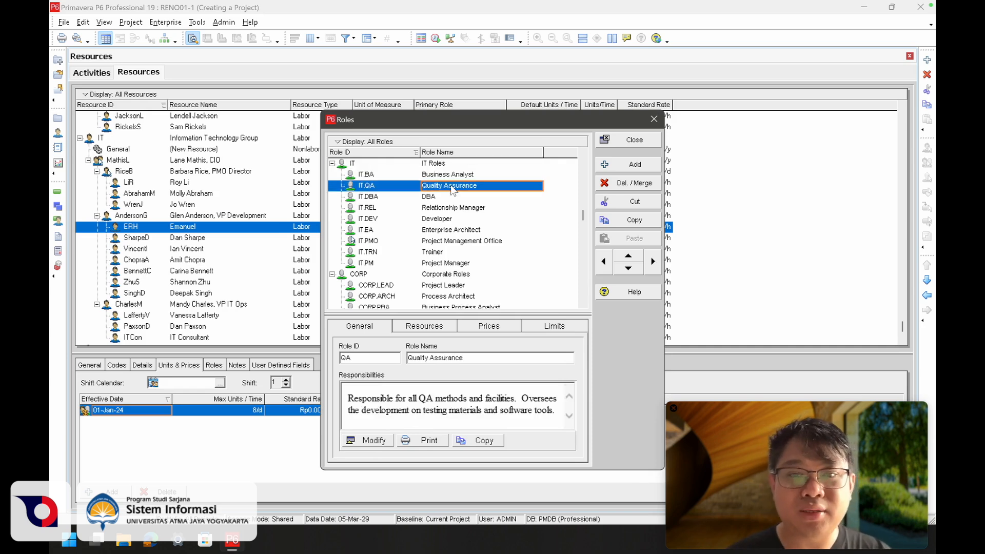
click(440, 198)
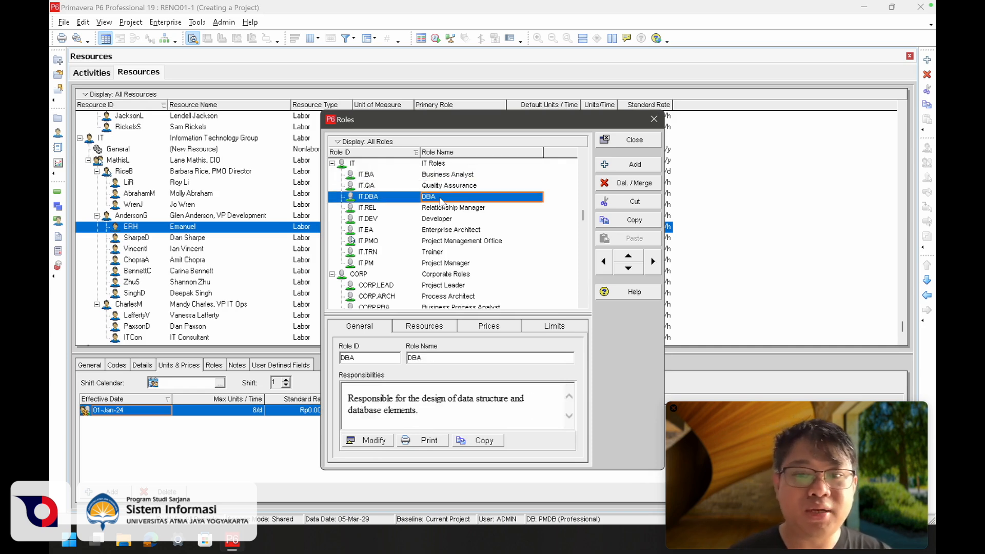
click(455, 264)
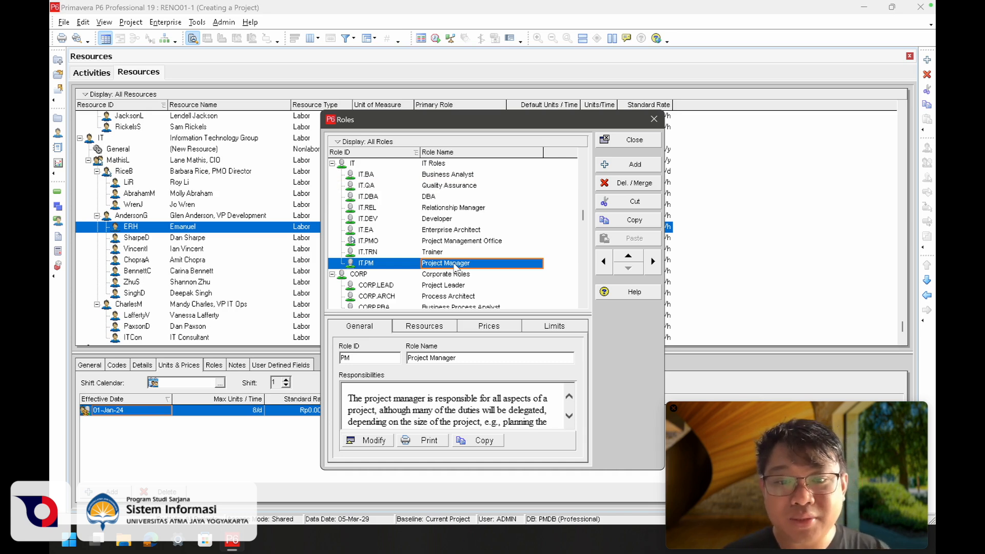
click(478, 242)
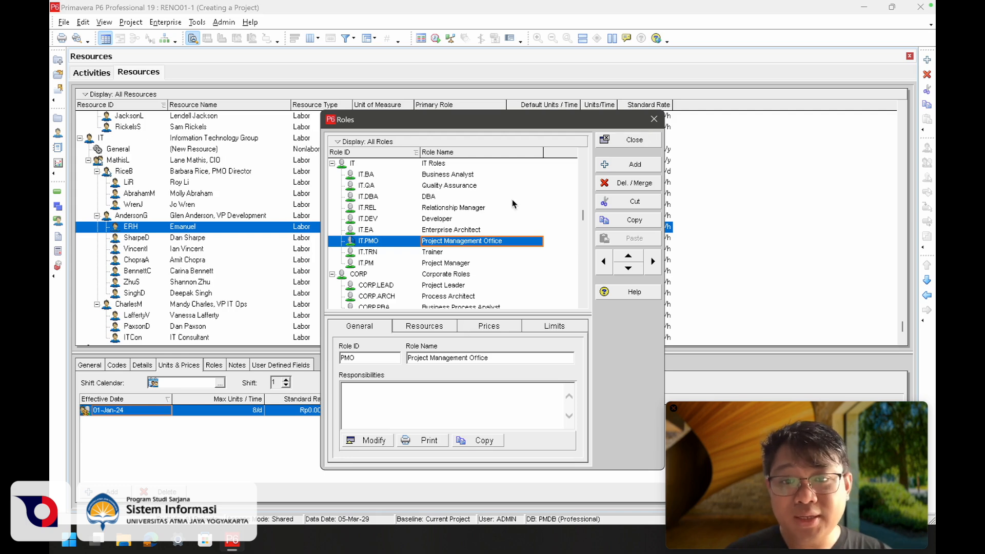
Examine the Developer role's prices, assigned resources and limits
click(439, 221)
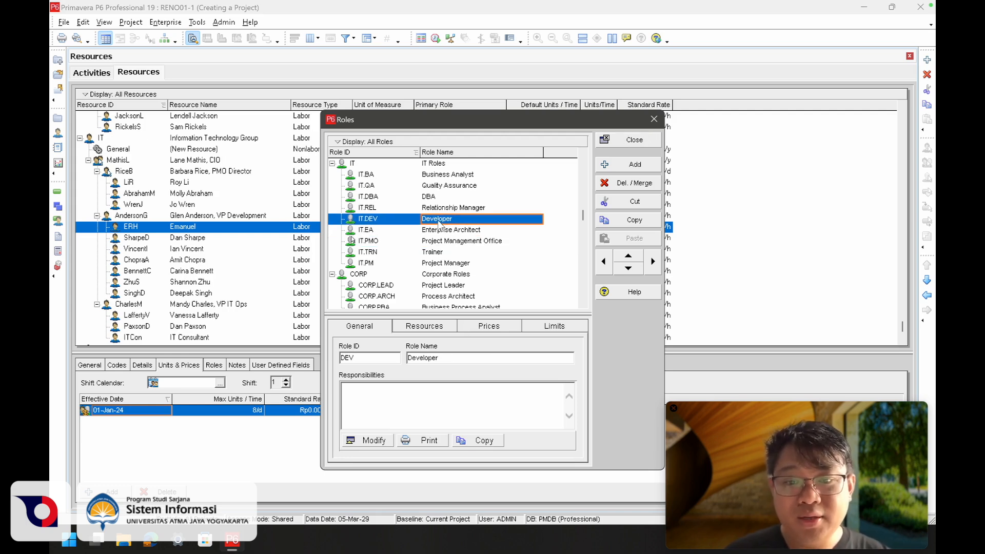
click(495, 328)
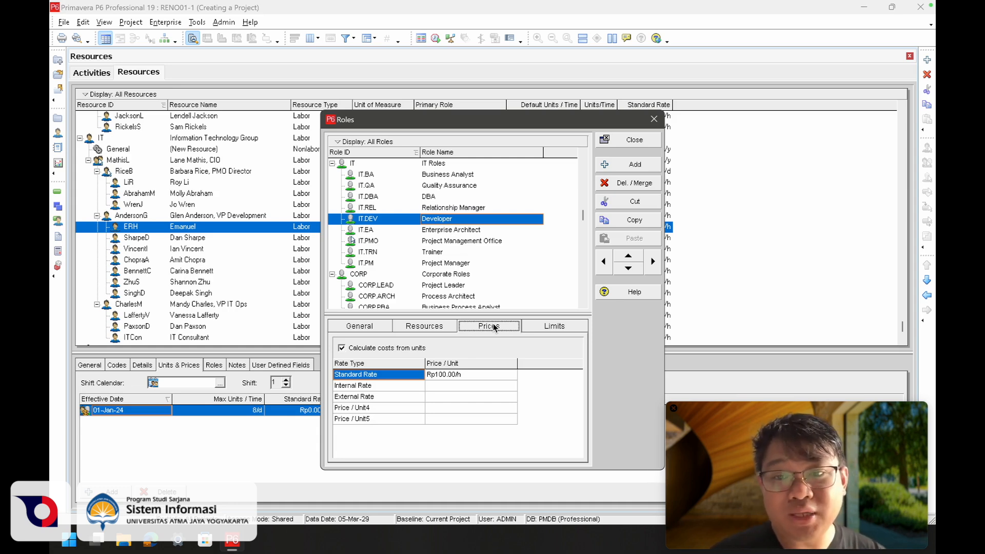
click(446, 326)
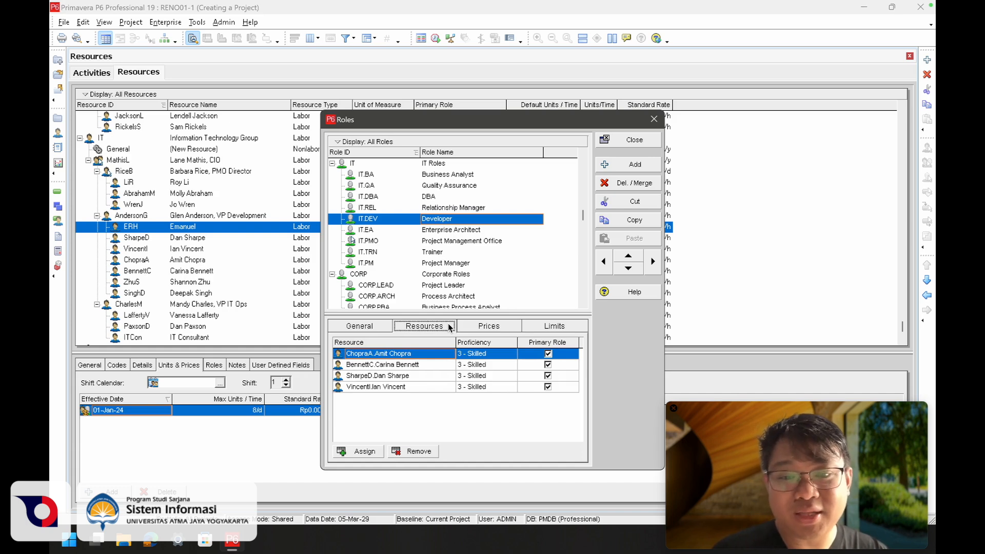
click(545, 327)
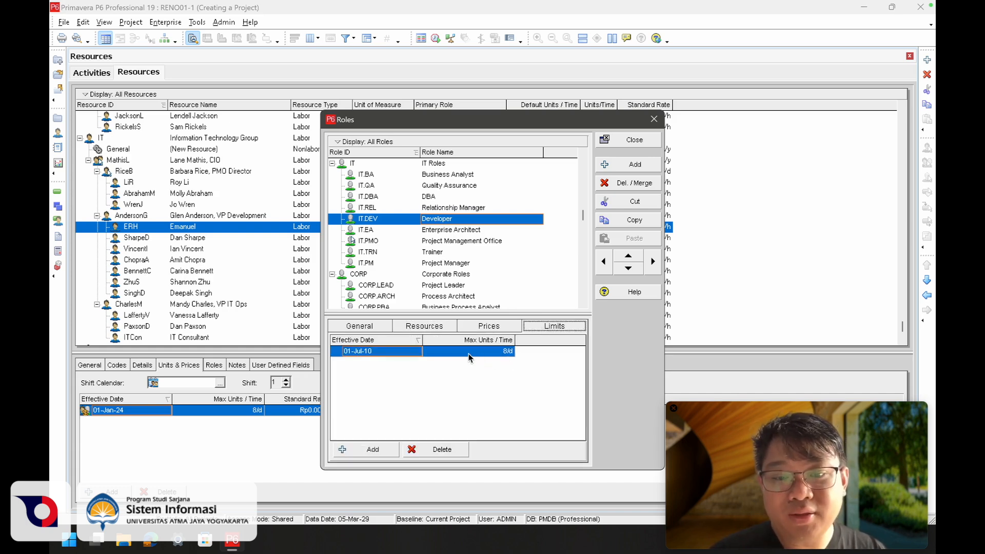
click(389, 353)
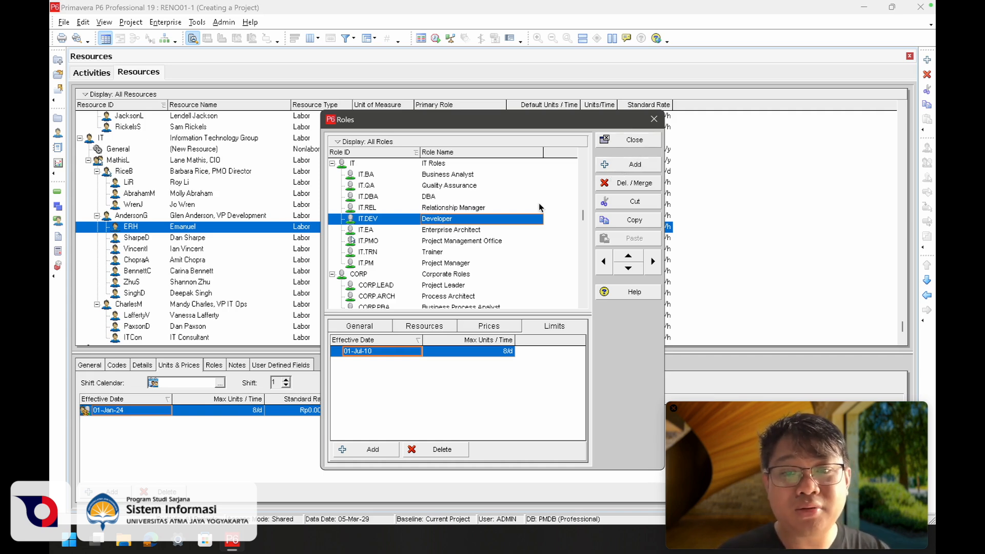
Check the limits of the IT Roles group and the Business Analyst role, and close the roles list
click(353, 163)
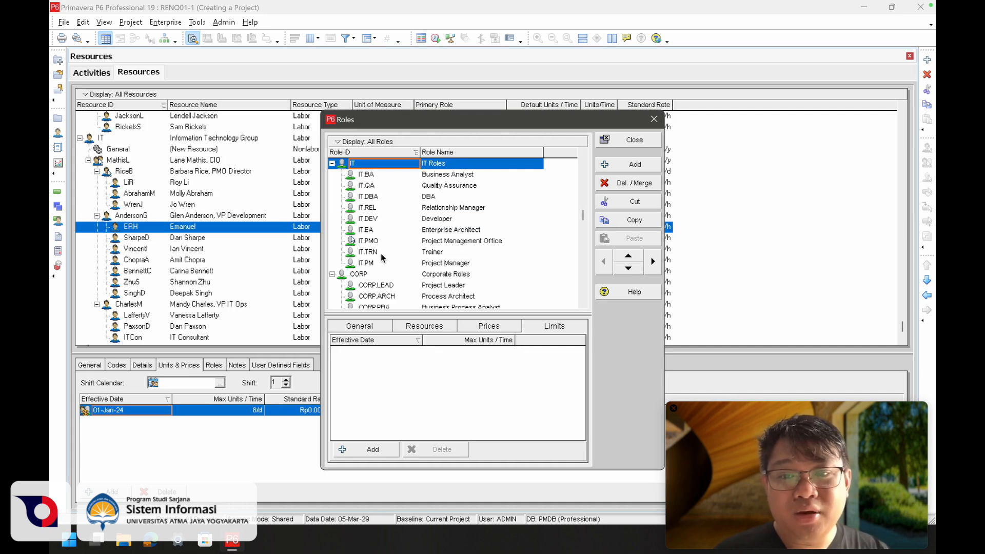
click(364, 175)
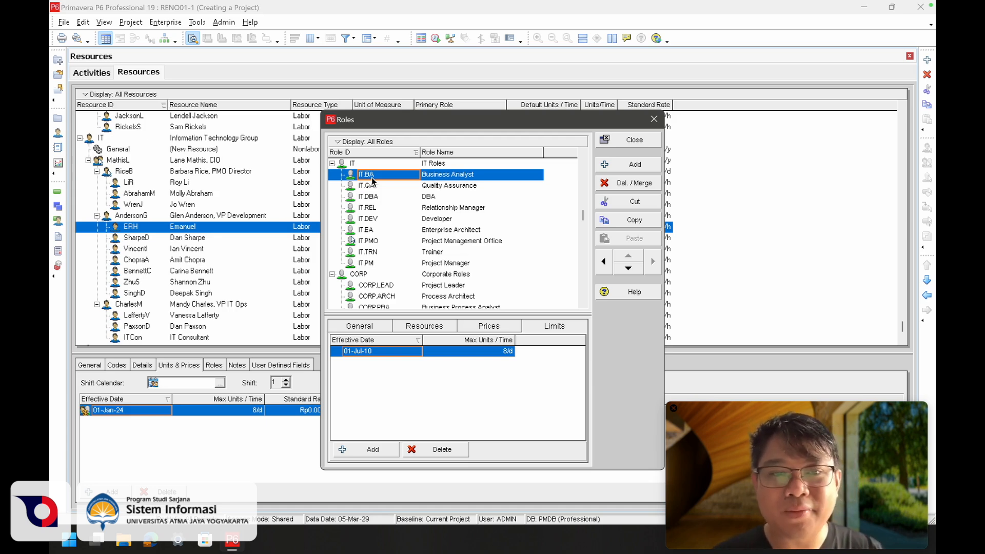
click(607, 140)
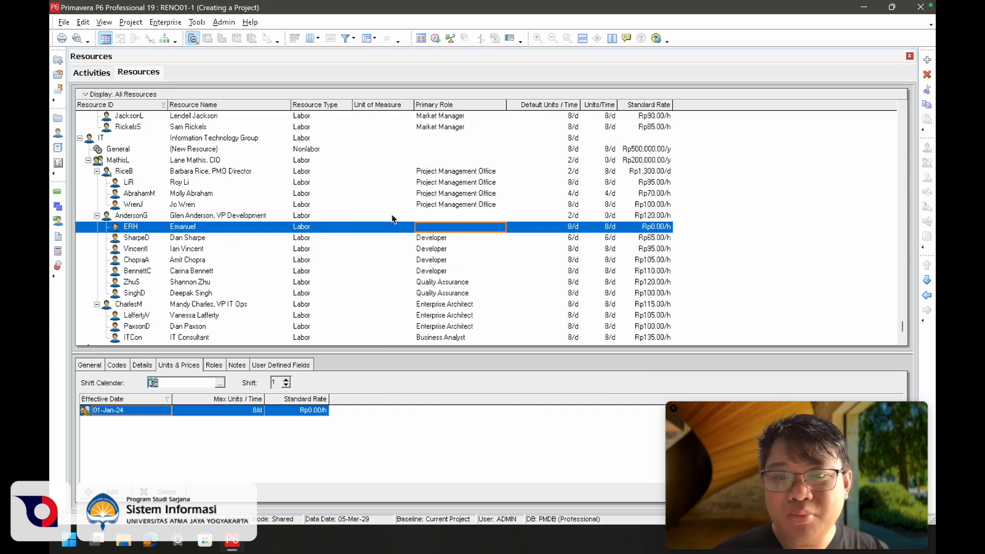
Search the role list for "dev" and assign Developer as the primary role of the ERH resource
double_click(433, 230)
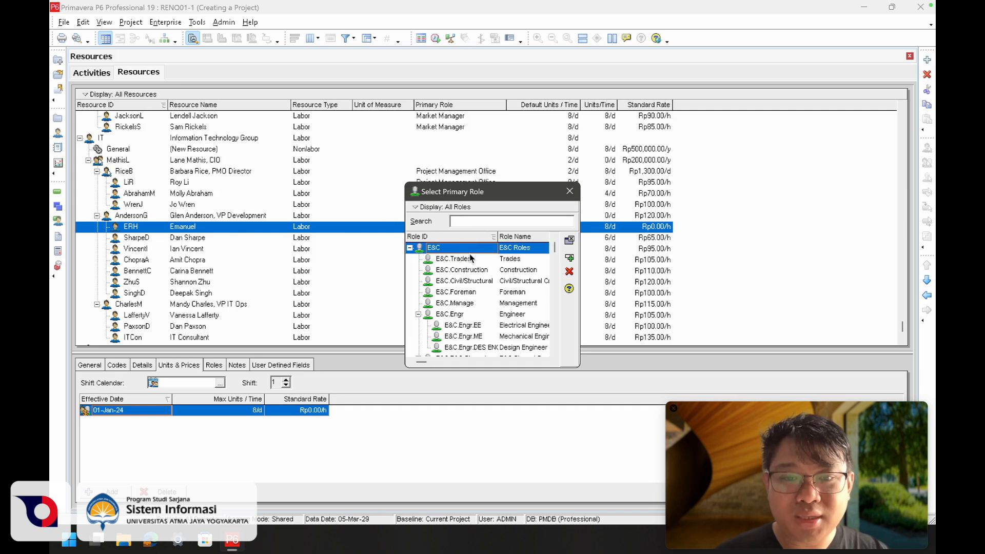
scroll(466, 281, down, 3)
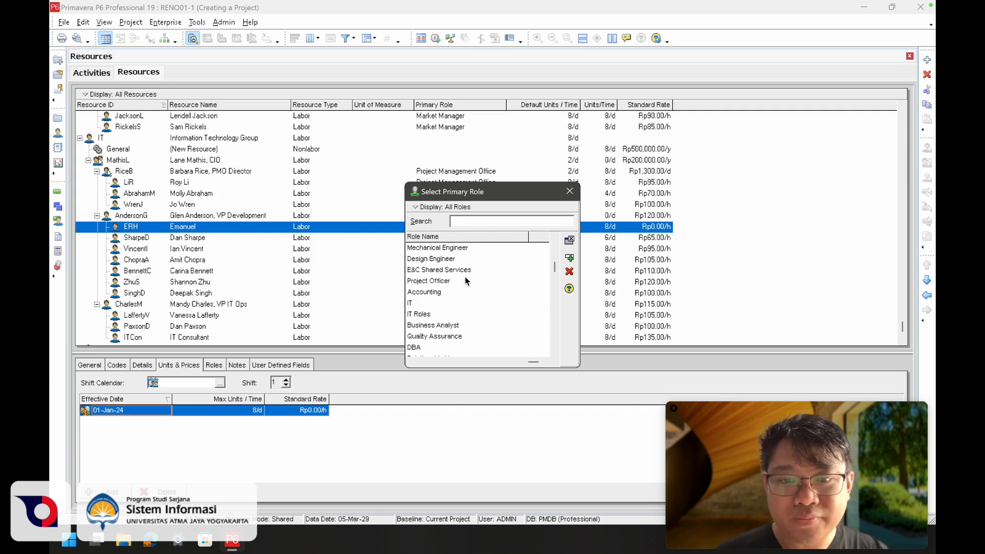
click(476, 222)
text(dev)
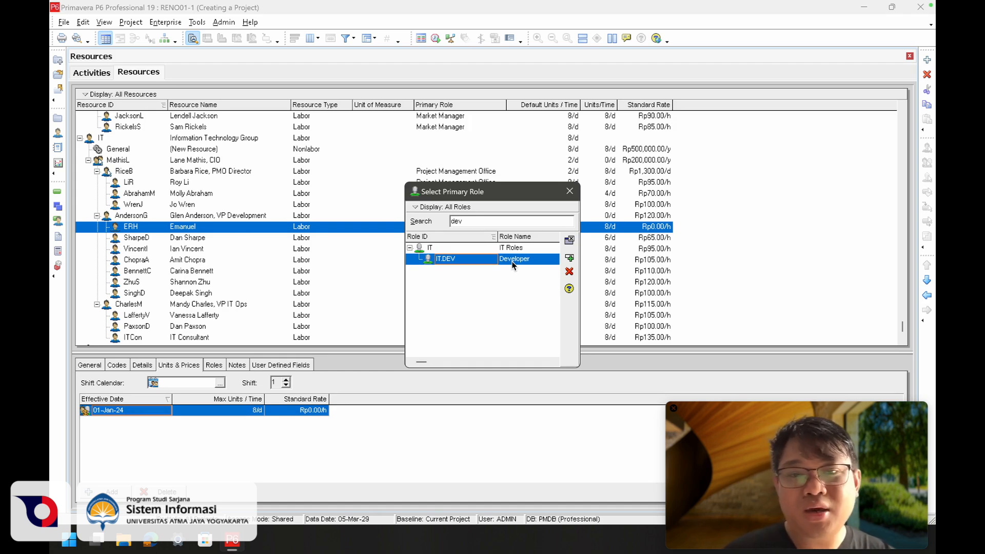
double_click(512, 263)
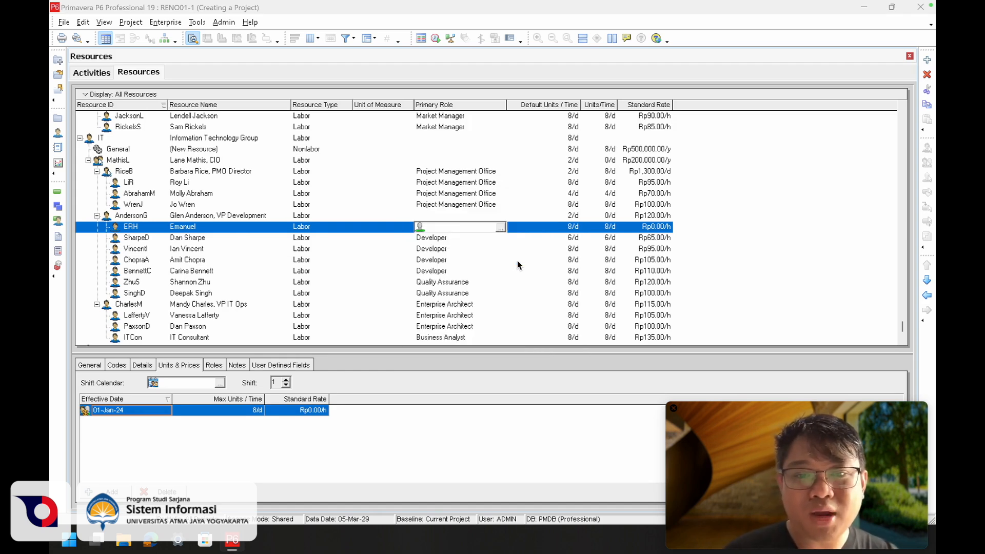
click(472, 231)
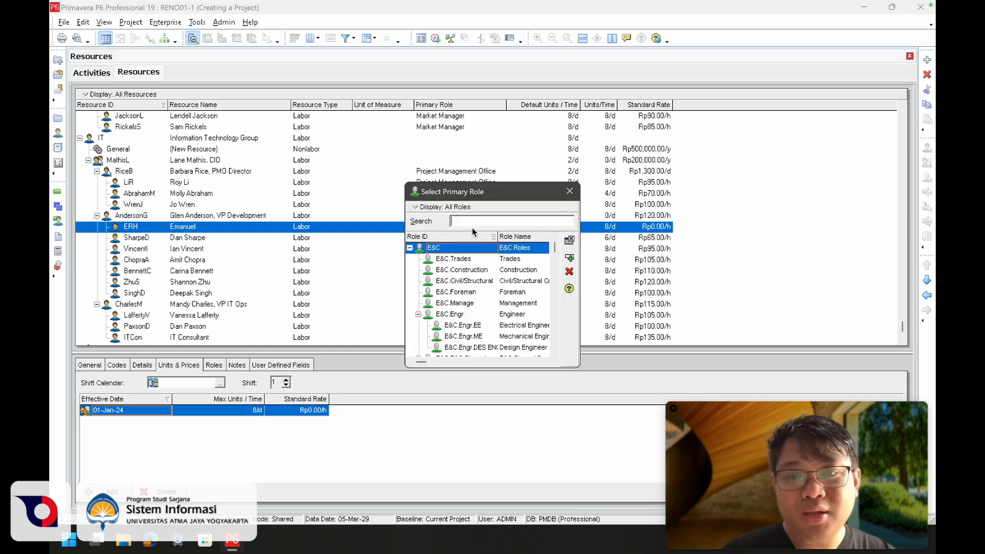
click(648, 227)
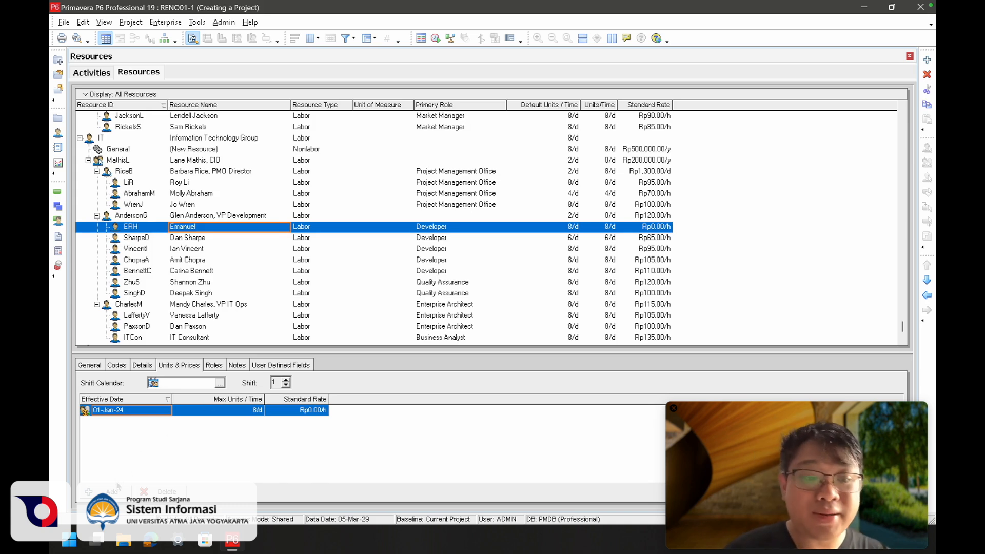
Add a price entry effective 18-Oct-24 to the ERH resource and set its standard rate to Rp100 per hour
click(106, 491)
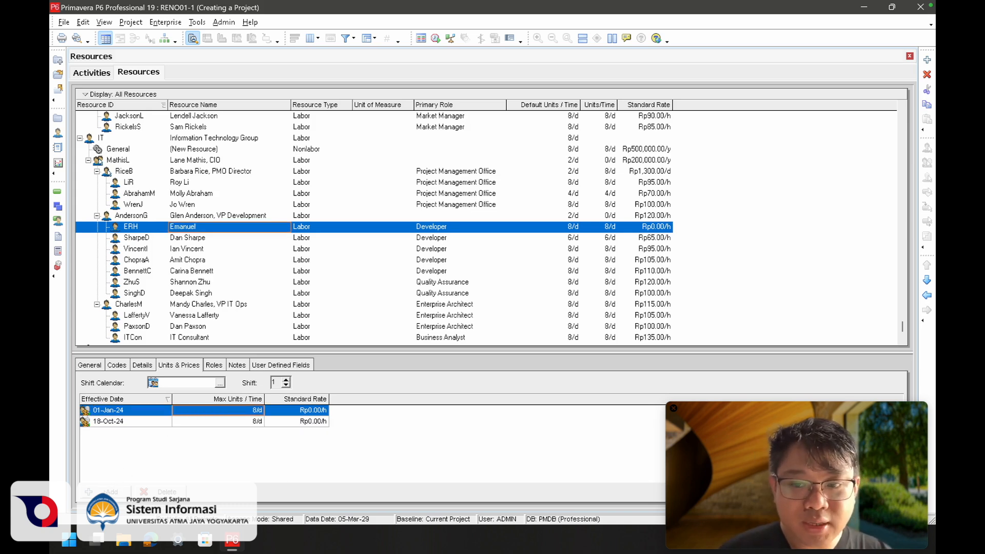
click(215, 421)
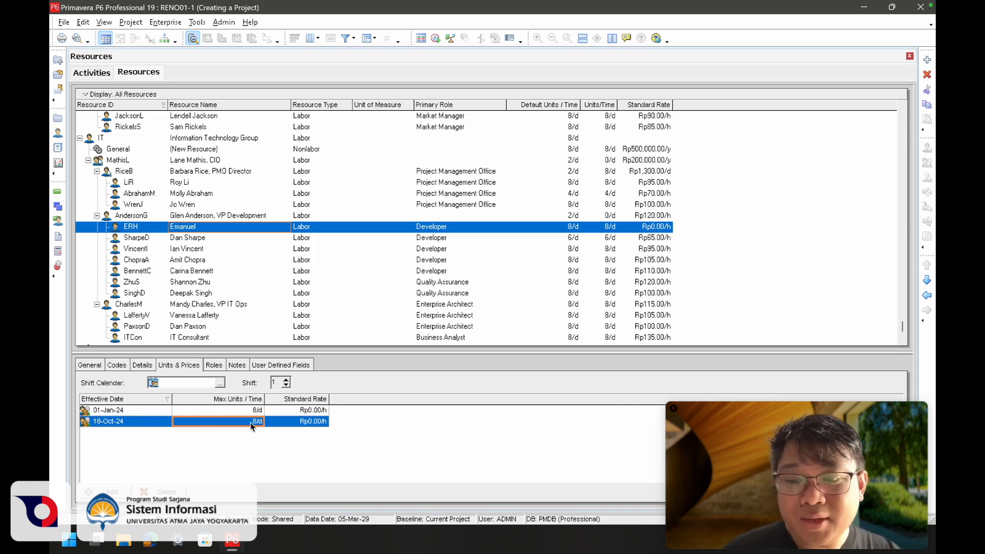
double_click(305, 421)
double_click(304, 422)
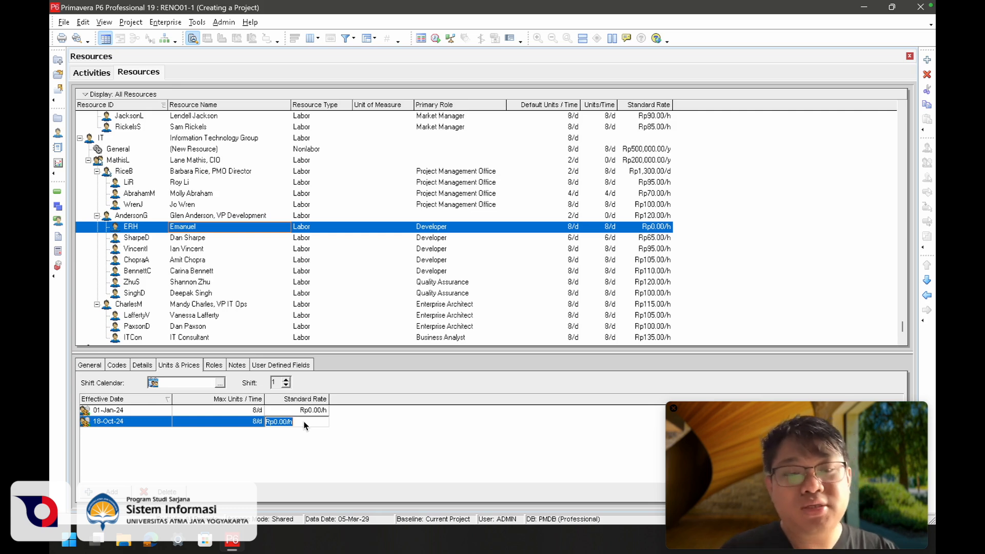
text(100)
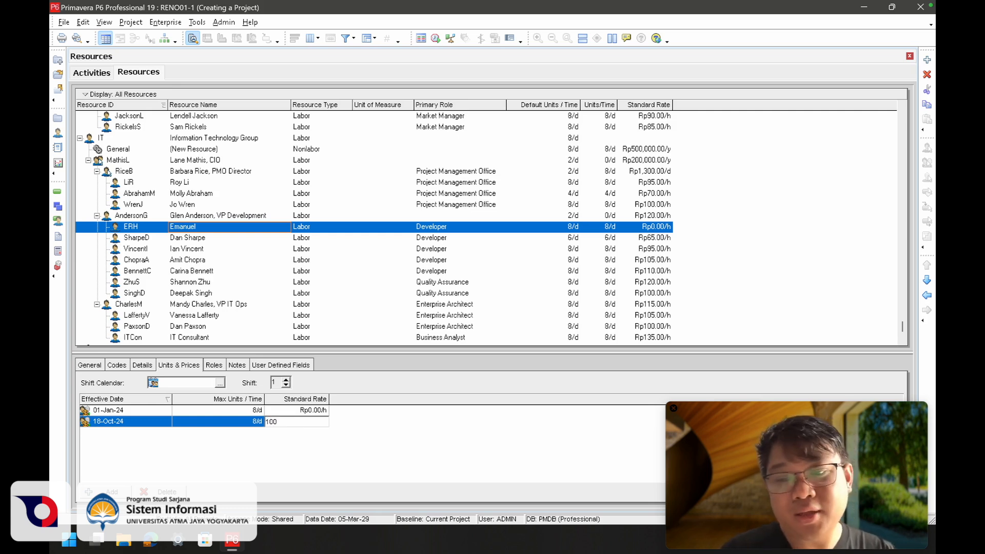
key(Return)
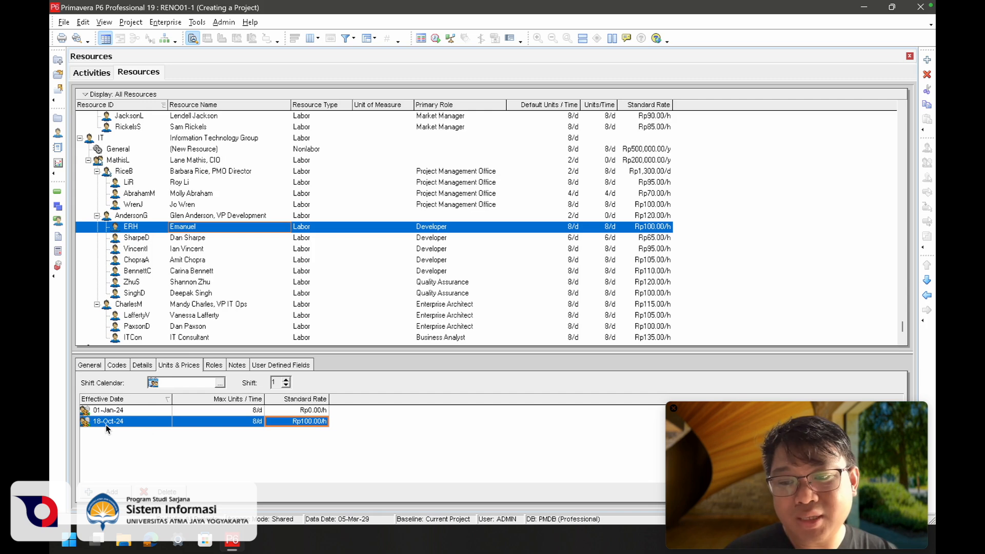
click(320, 410)
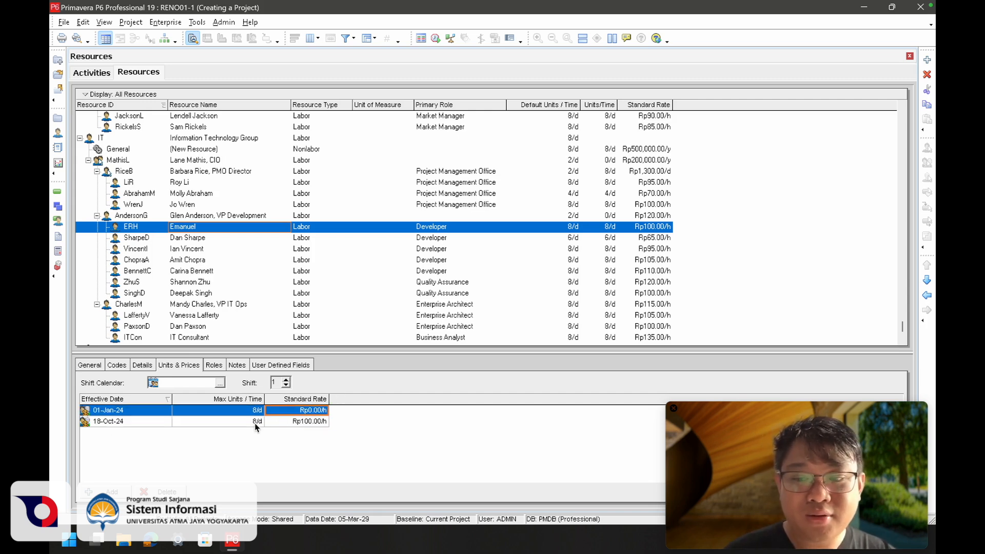
click(127, 423)
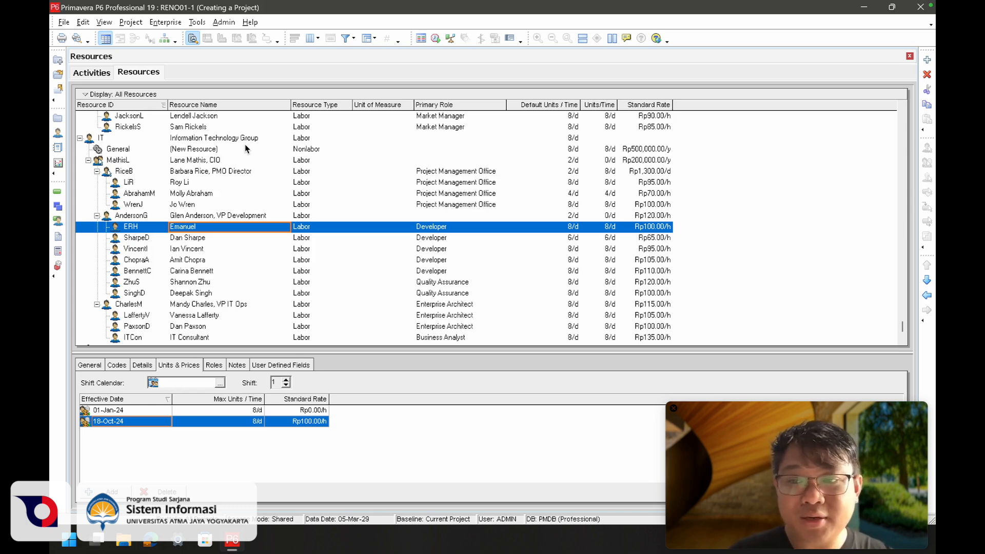
Examine the units and prices of the Material Resources entry and return to the project's activities
scroll(231, 239, down, 1)
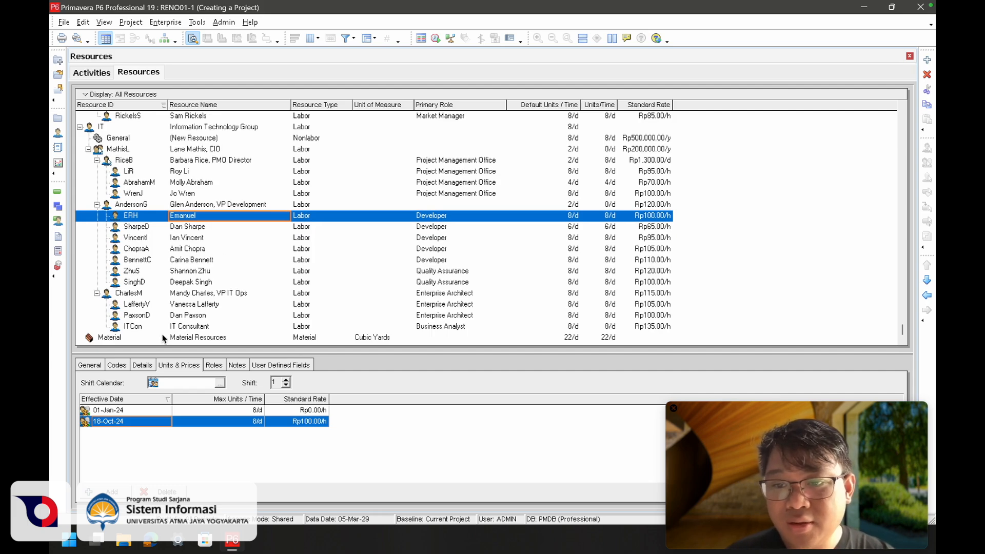
click(179, 339)
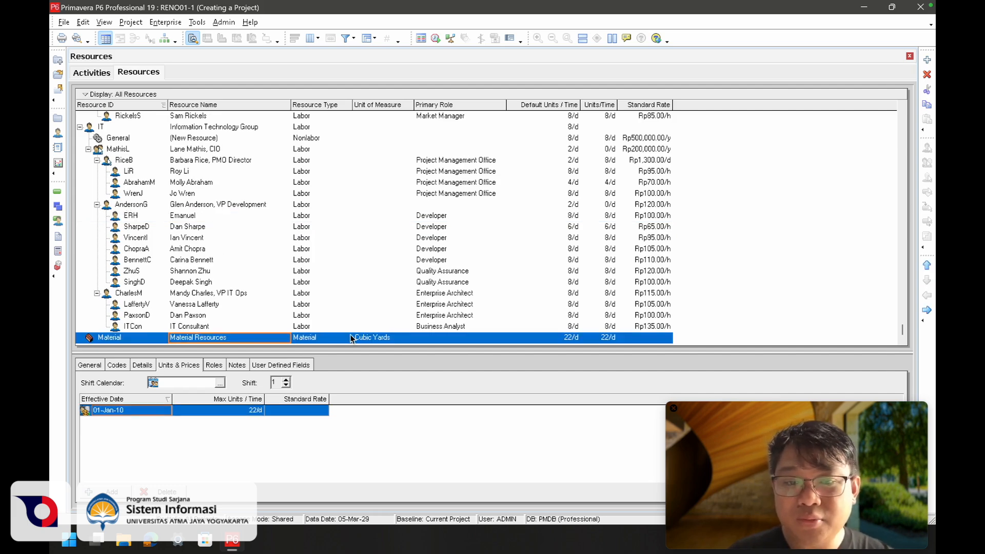
click(93, 73)
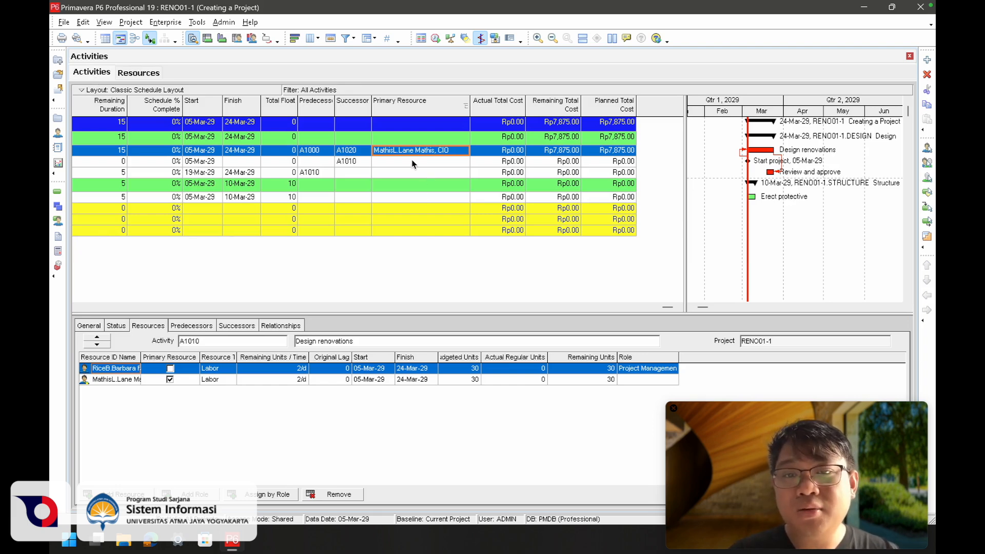
Open and close the primary resource list for the Design renovations activity, and remove the activity's assigned resources
double_click(400, 153)
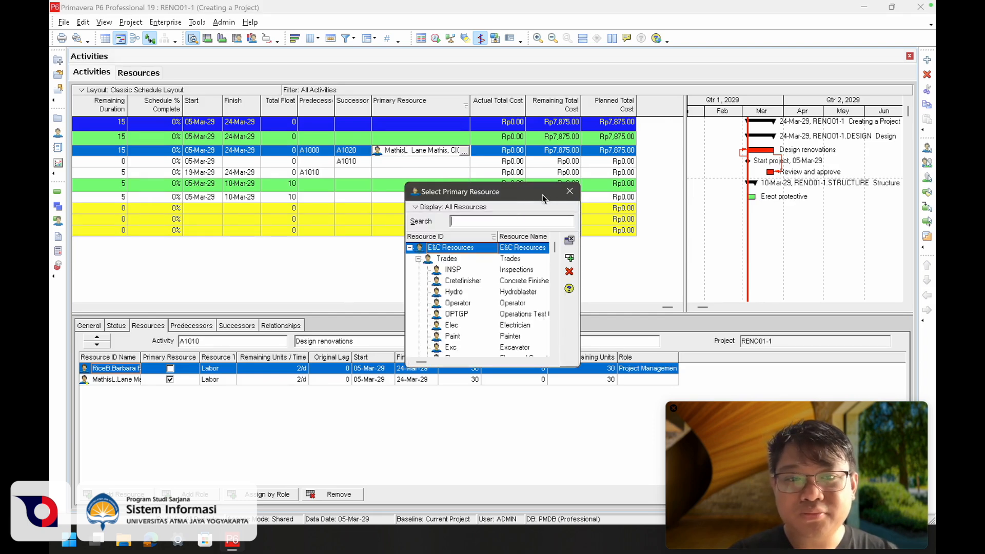
click(569, 191)
scroll(358, 158, left, 5)
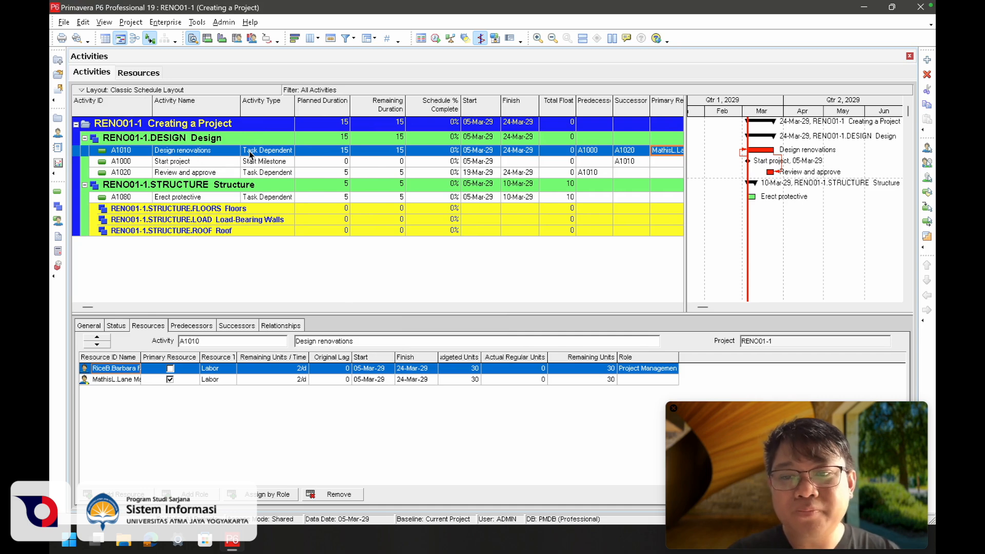
click(210, 150)
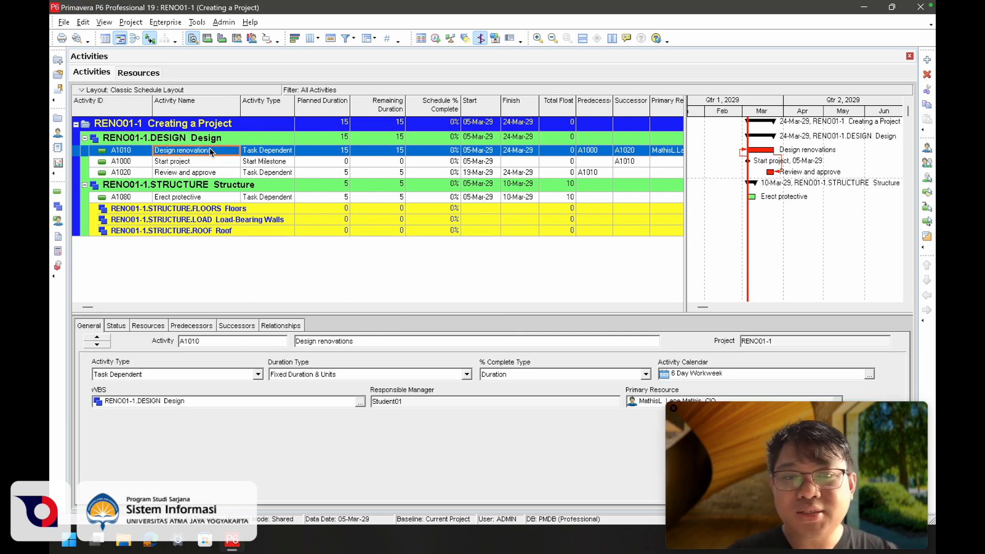
scroll(210, 151, right, 5)
click(446, 150)
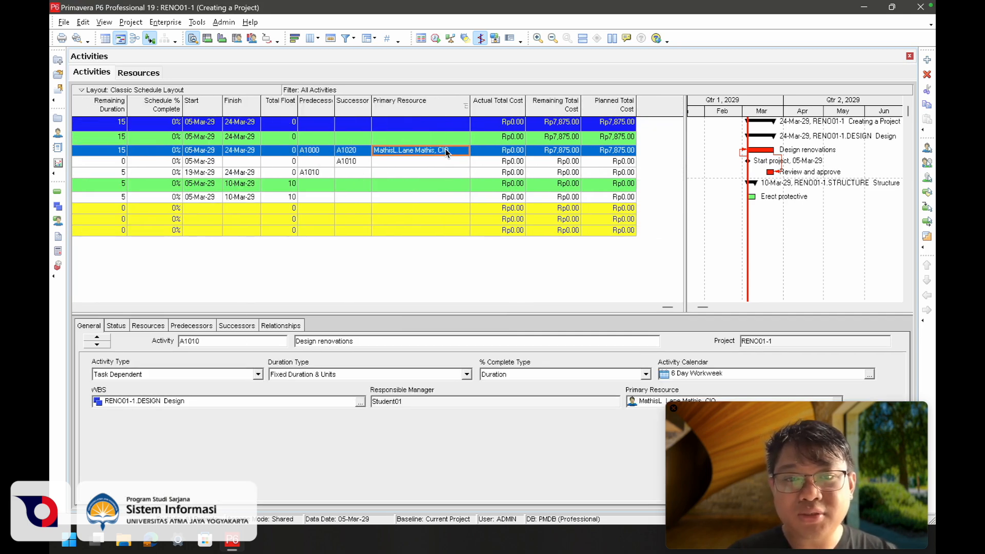
double_click(446, 151)
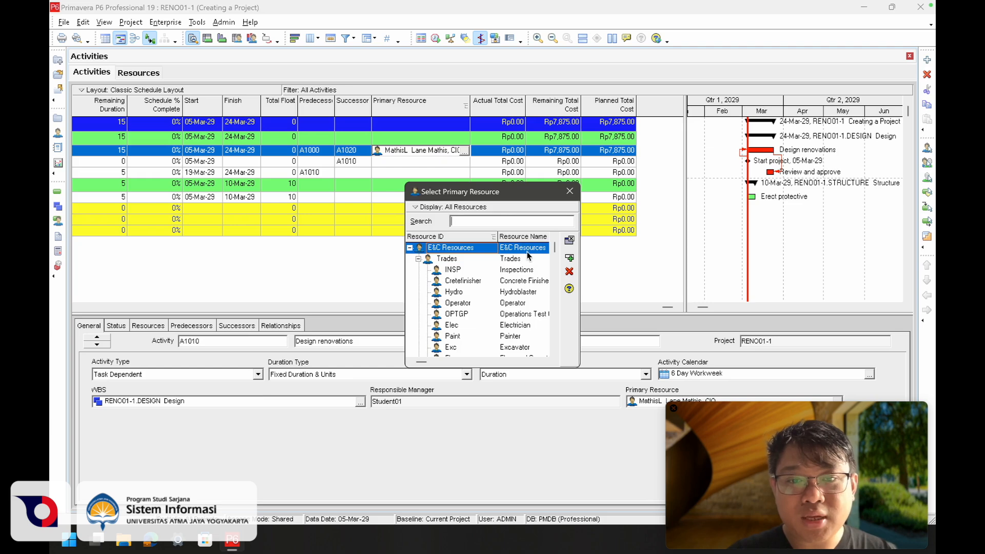
click(568, 191)
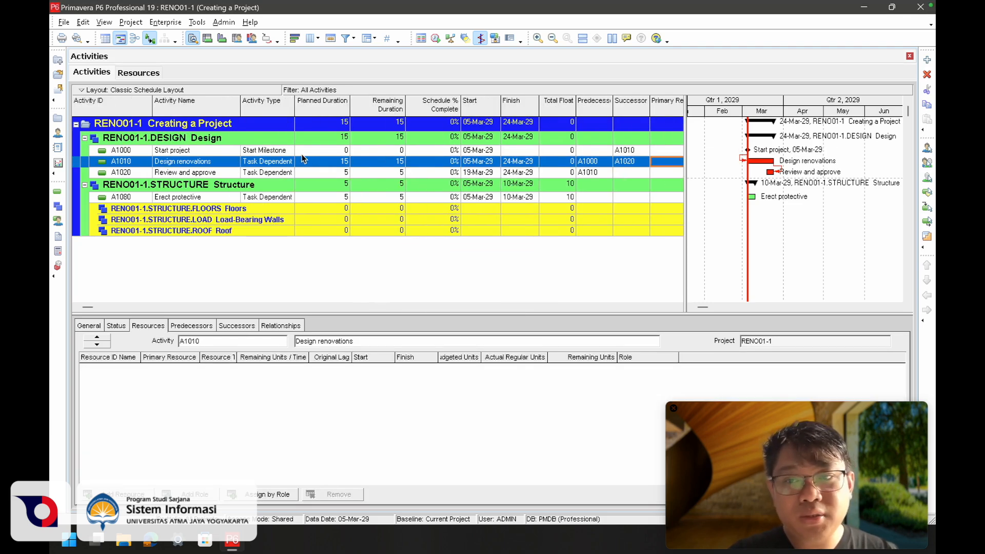
Set the Start project milestone's primary resource to PMs (Project Managers) and compare its general details with its resource assignments
click(311, 153)
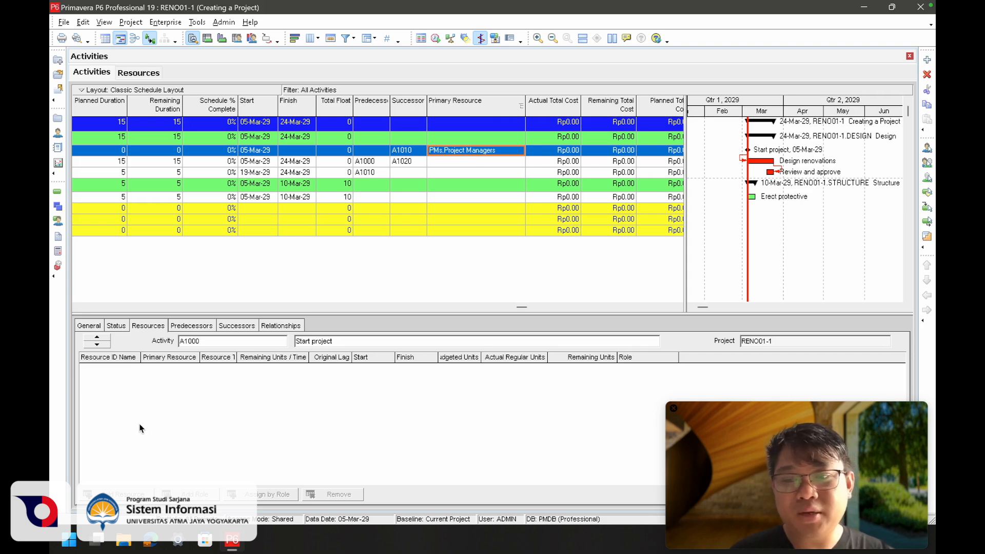
click(89, 326)
scroll(335, 169, left, 5)
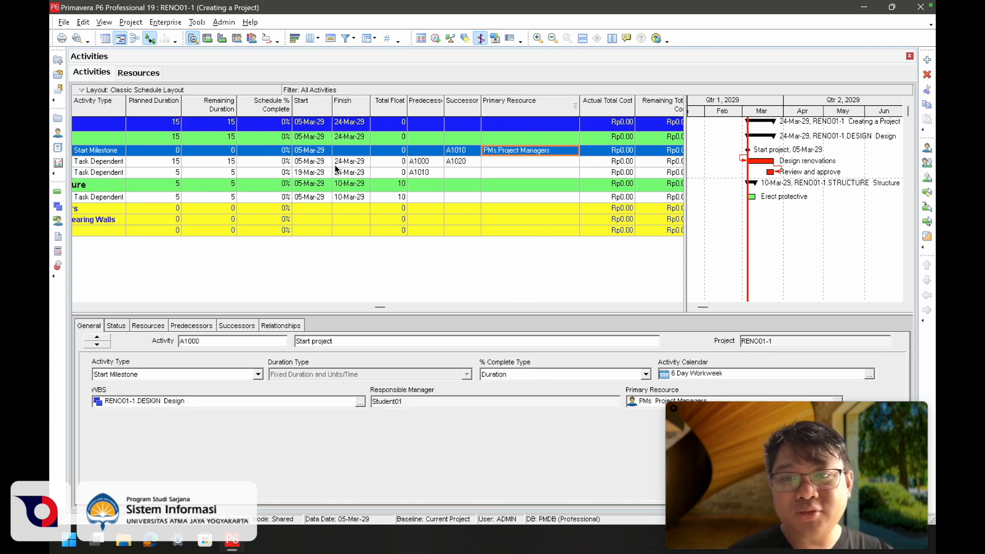
click(272, 153)
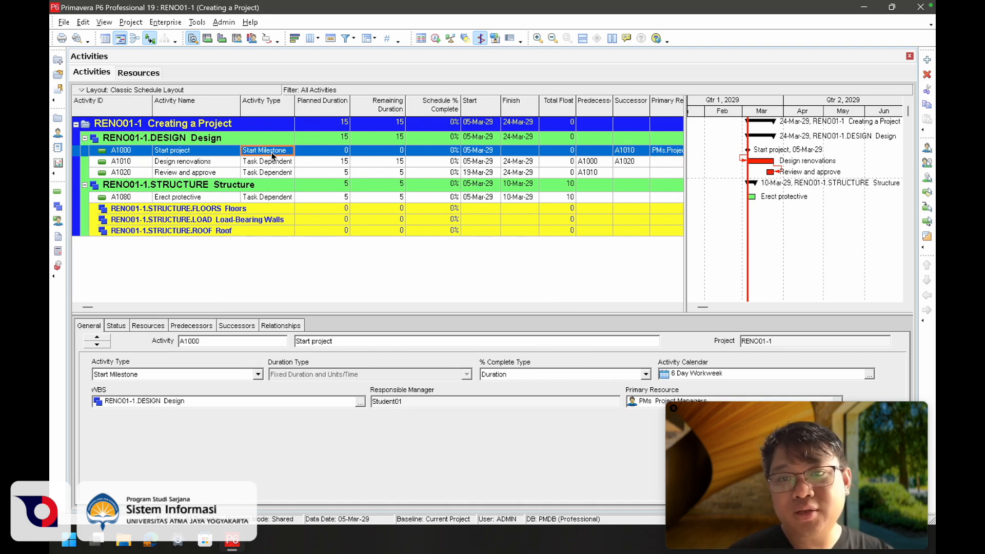
scroll(370, 177, right, 5)
click(434, 151)
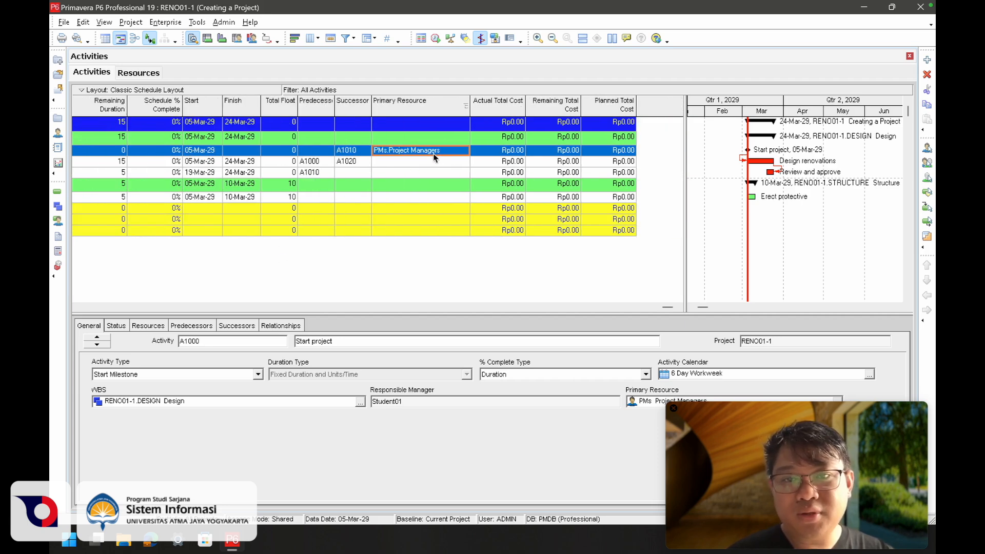
click(140, 327)
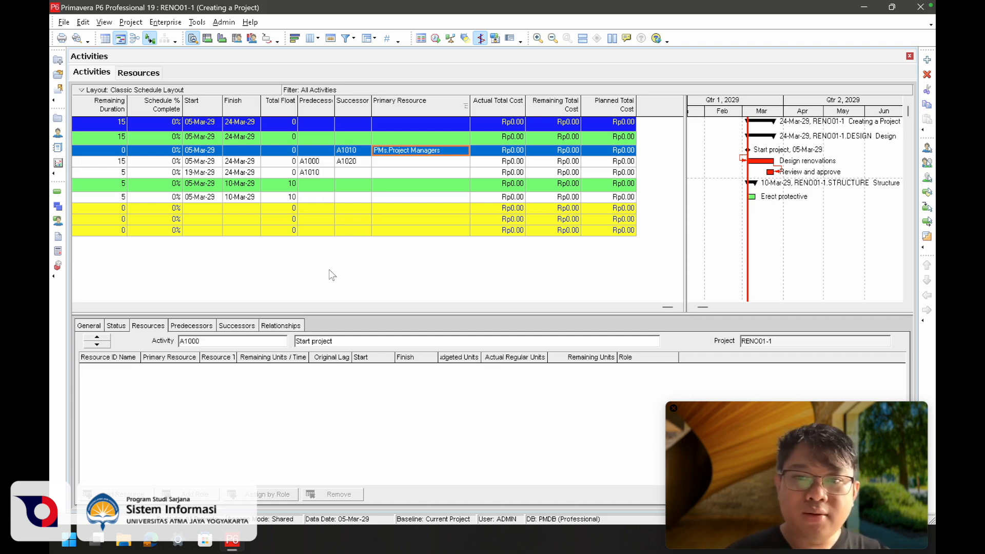
Assign the ERH labor resource to the Design renovations activity and close the resource list
click(389, 160)
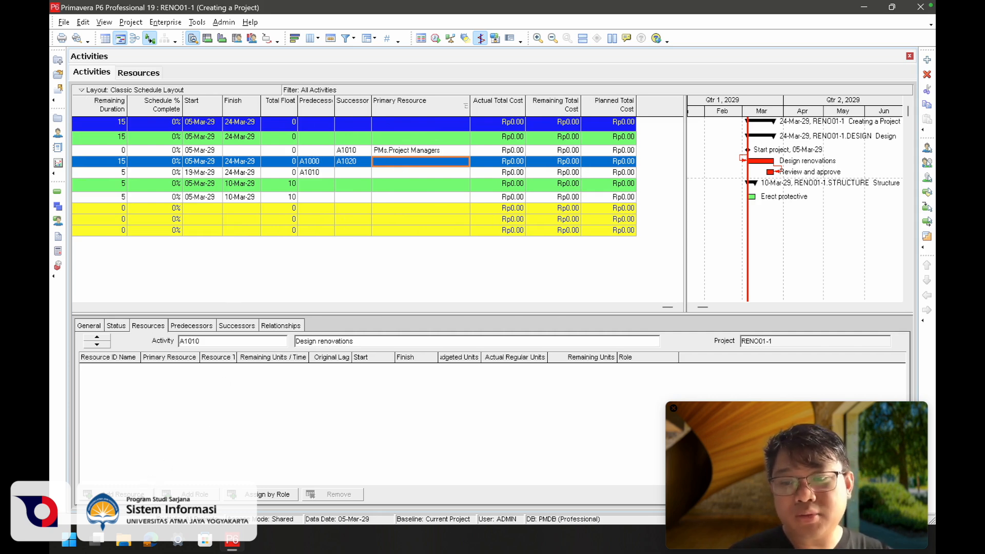
click(147, 490)
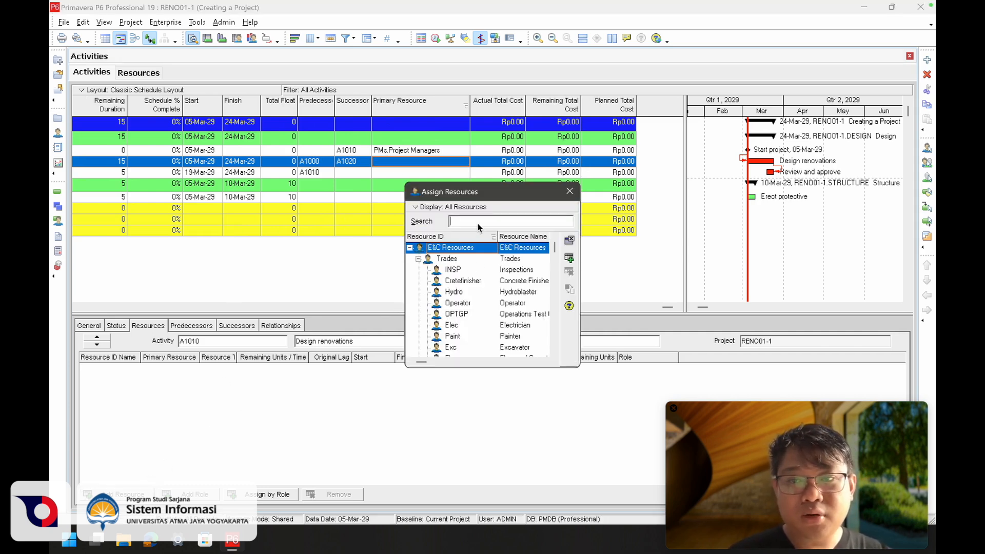
scroll(513, 292, down, 5)
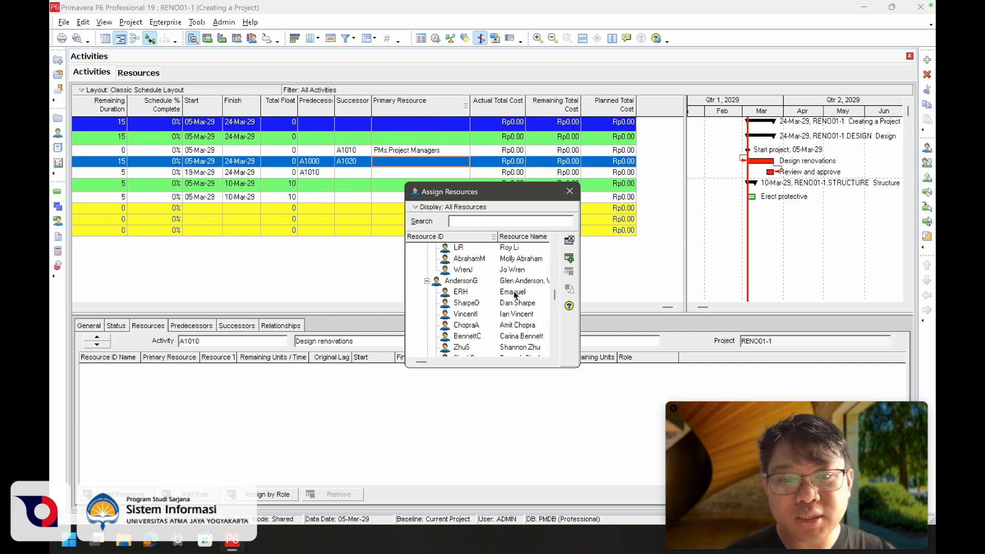
click(515, 294)
double_click(515, 294)
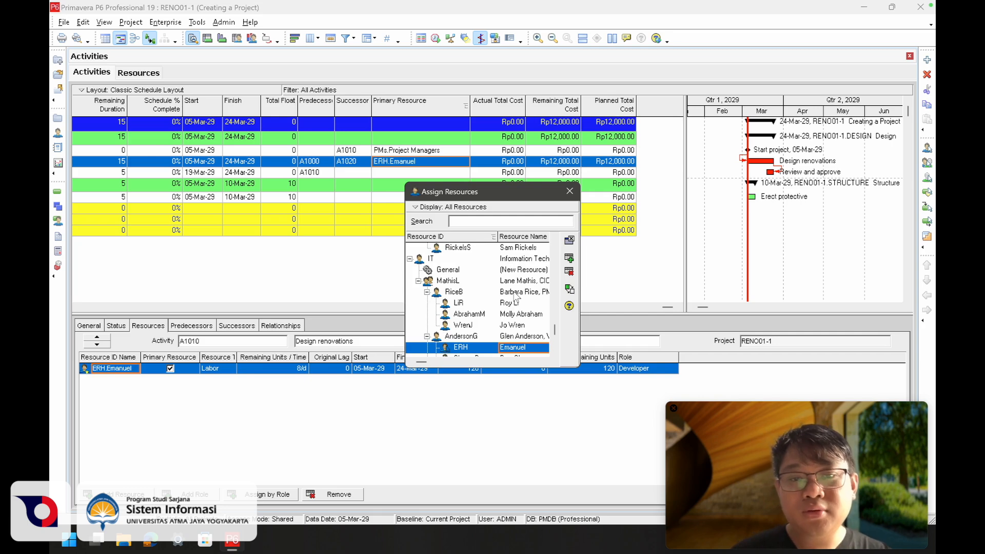
click(569, 194)
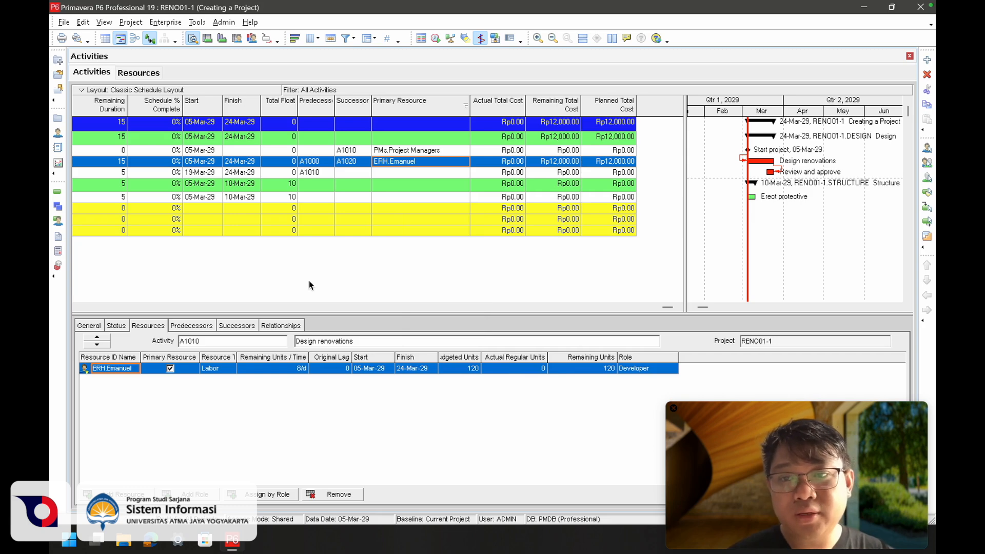
scroll(308, 281, left, 10)
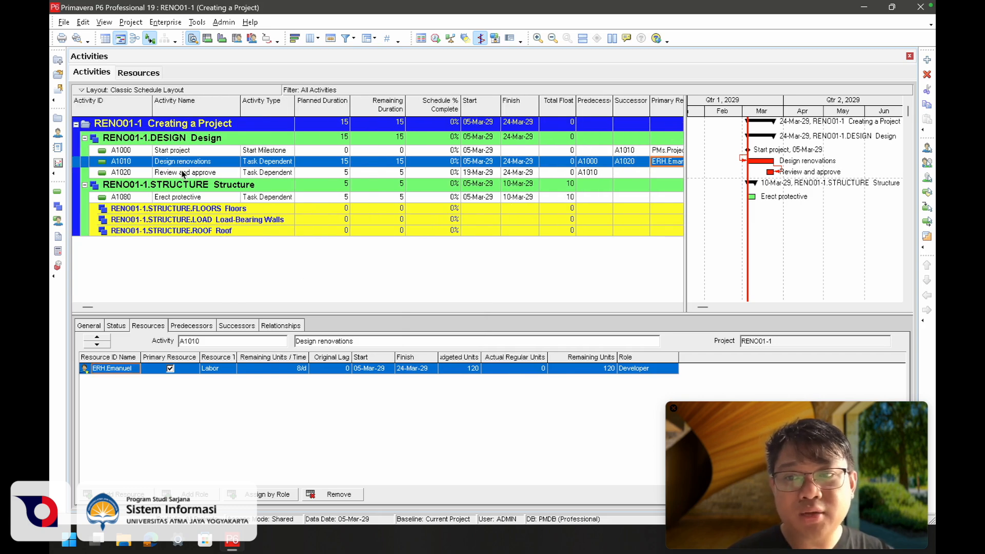
scroll(331, 224, right, 5)
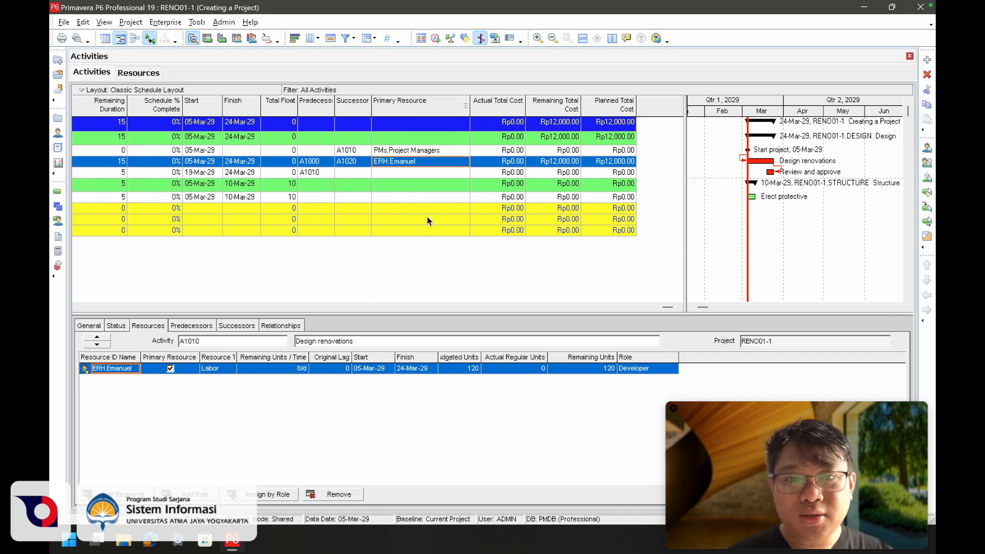
Search the resources for "em" and set ERH as the primary resource of the Start project milestone
click(414, 150)
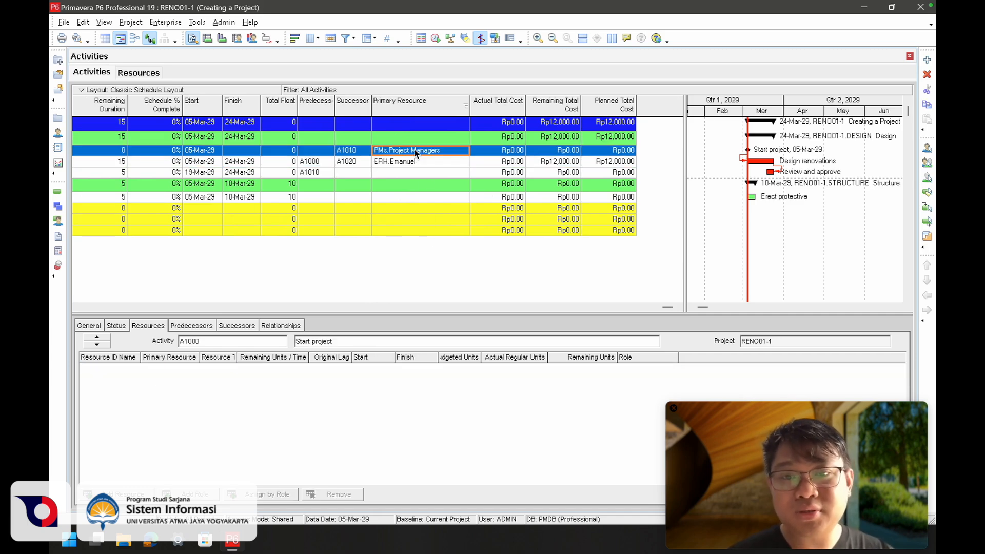
click(414, 149)
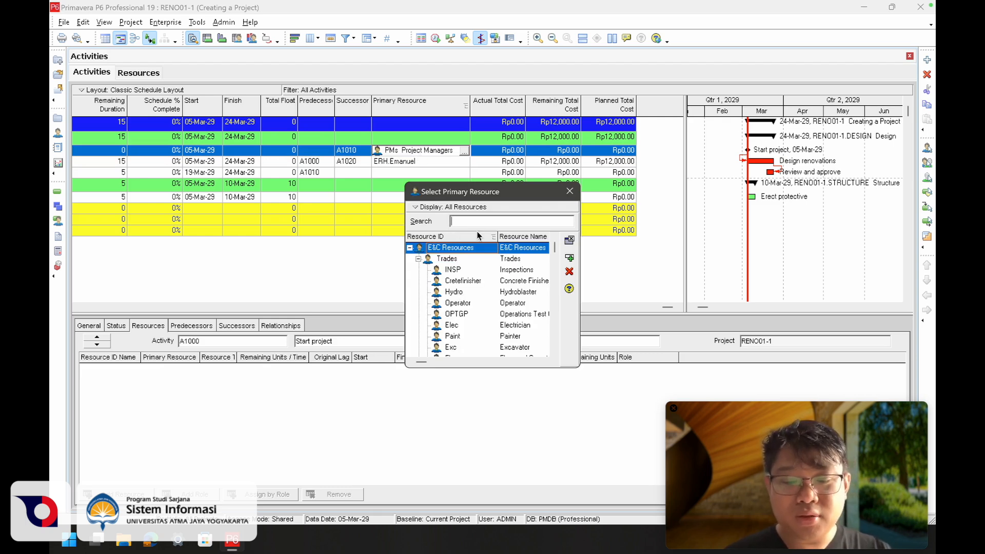
text(em)
double_click(489, 247)
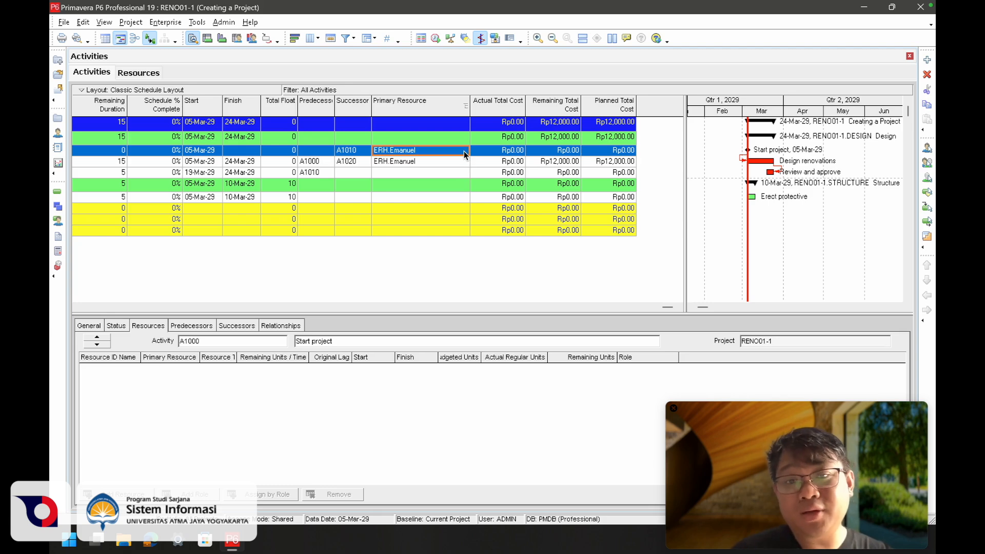
Search the resources for "pm" and restore PMs (Project Managers) as the Start project milestone's primary resource
click(465, 153)
click(525, 221)
text(pm)
double_click(480, 249)
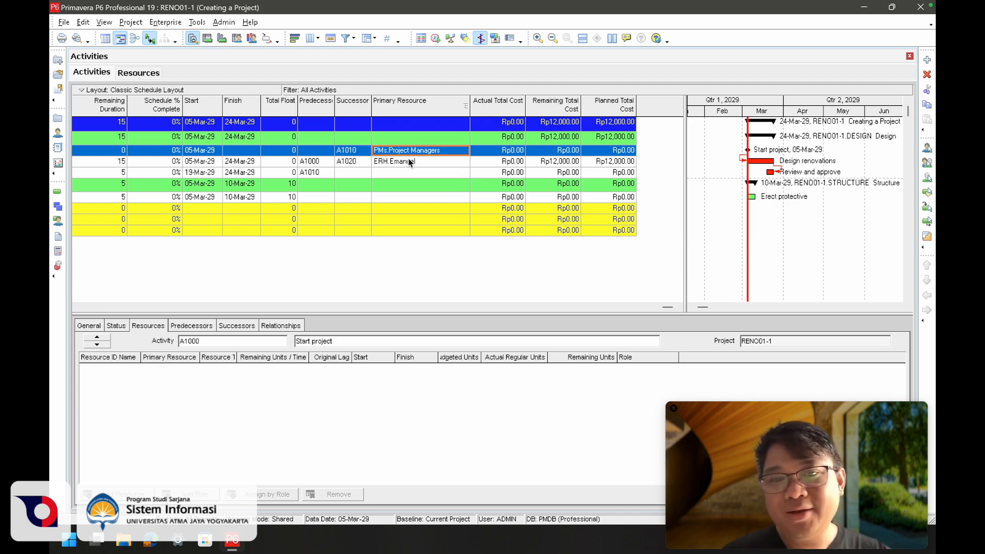
Review the resource assignments of the Design renovations and Review and approve activities
click(412, 161)
scroll(414, 161, left, 5)
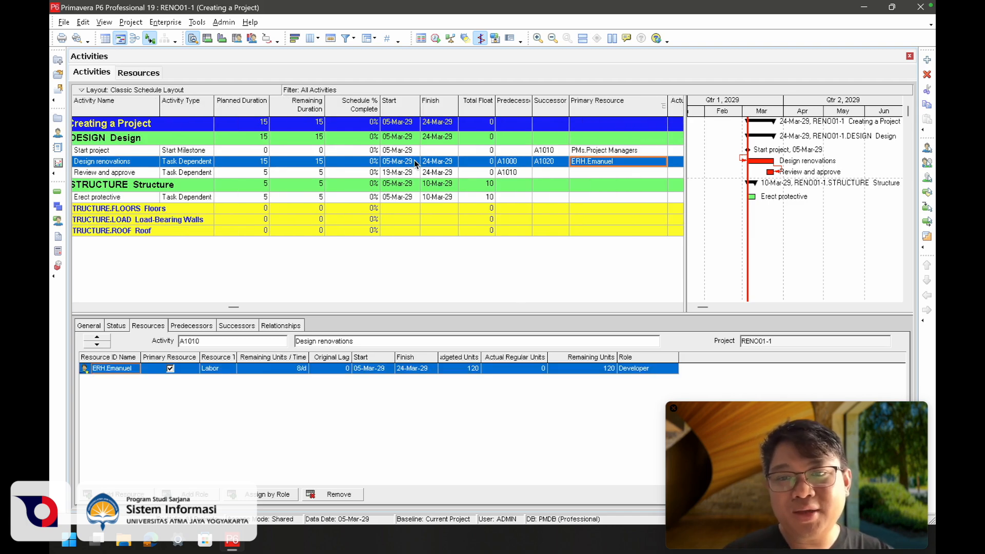
scroll(266, 166, right, 5)
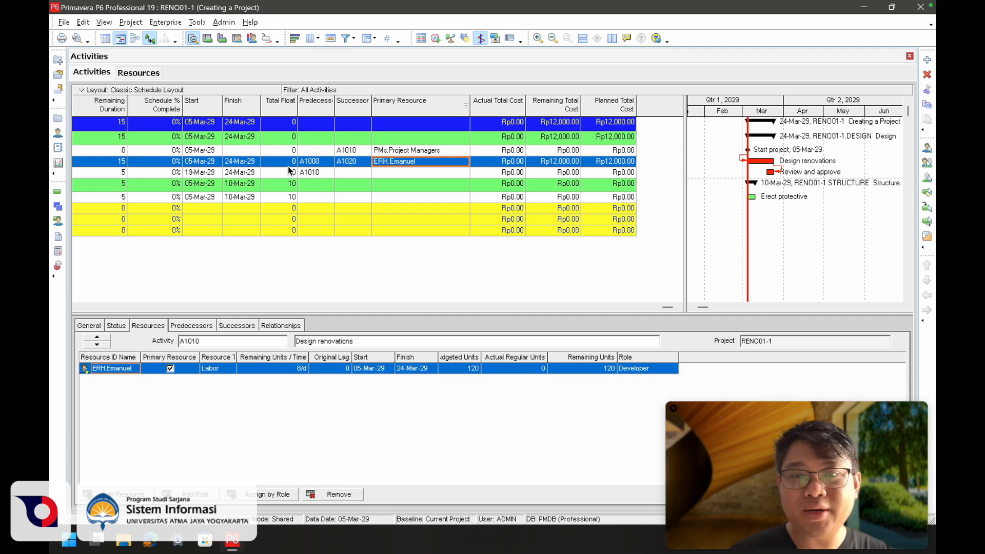
click(380, 172)
scroll(379, 174, left, 5)
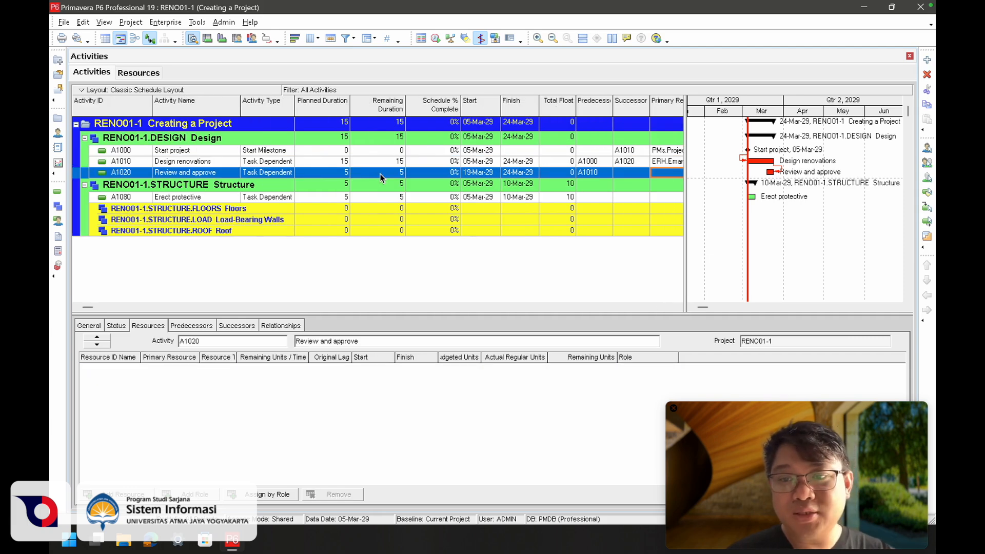
Search the resources for "proje" and set PMs (Project Managers) as the Review and approve activity's primary resource
scroll(379, 173, right, 5)
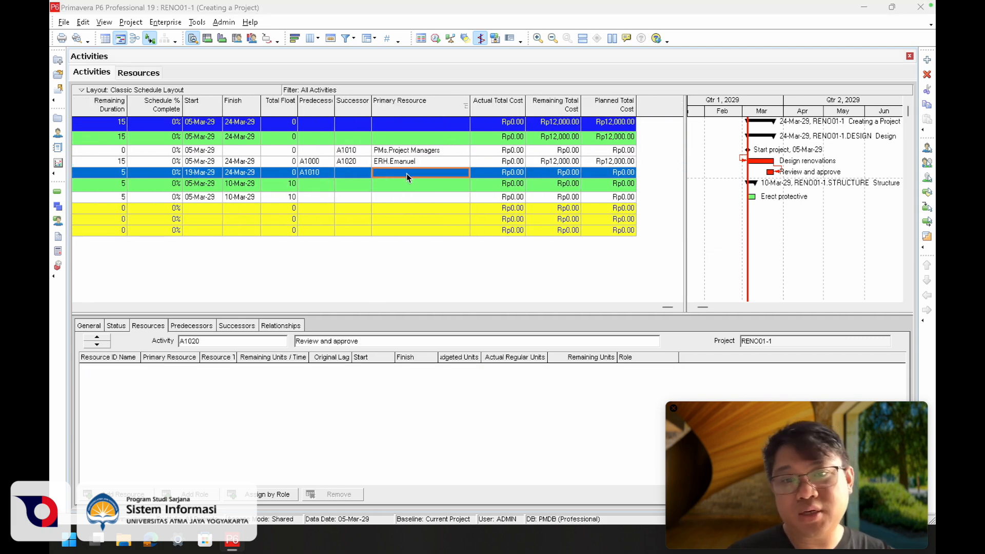
double_click(406, 173)
text(proje)
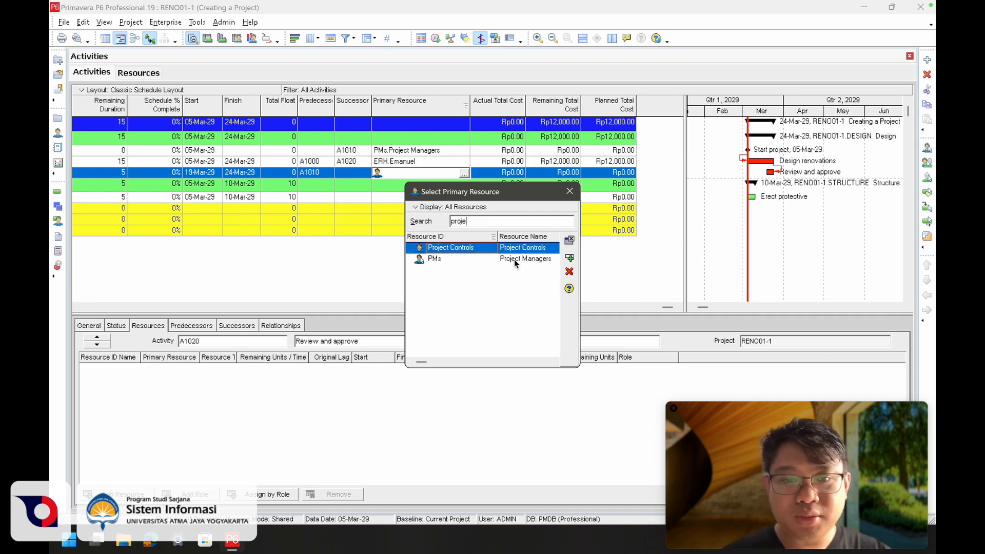
double_click(514, 259)
key(Return)
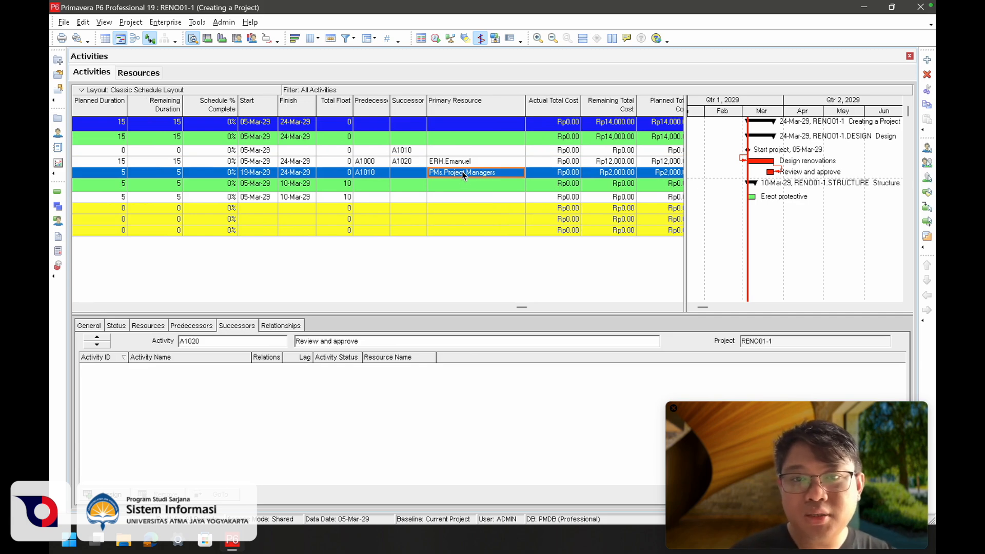
Assign a second labor resource with the Quality Assurance role to Review and approve, keeping PMs (Project Managers) as its primary resource
double_click(462, 174)
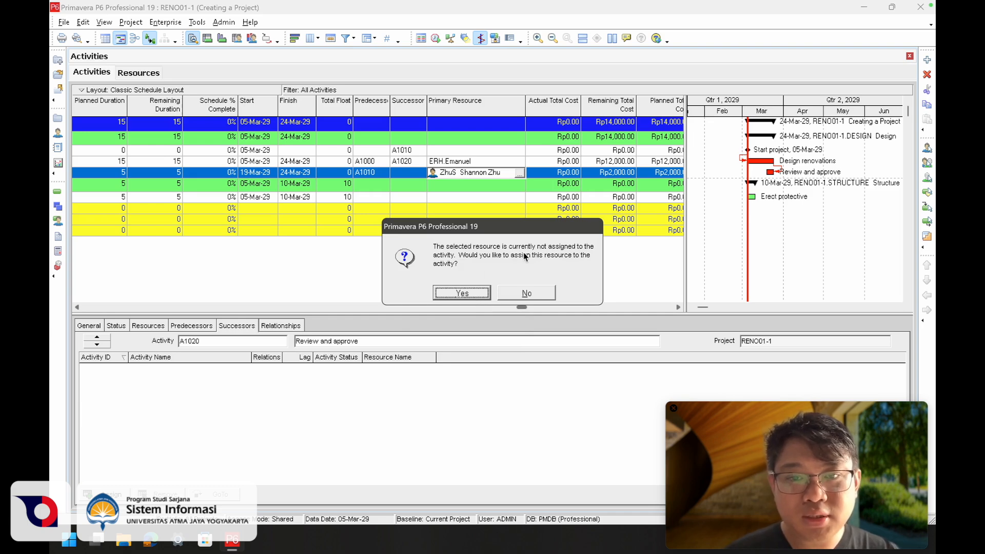
click(461, 290)
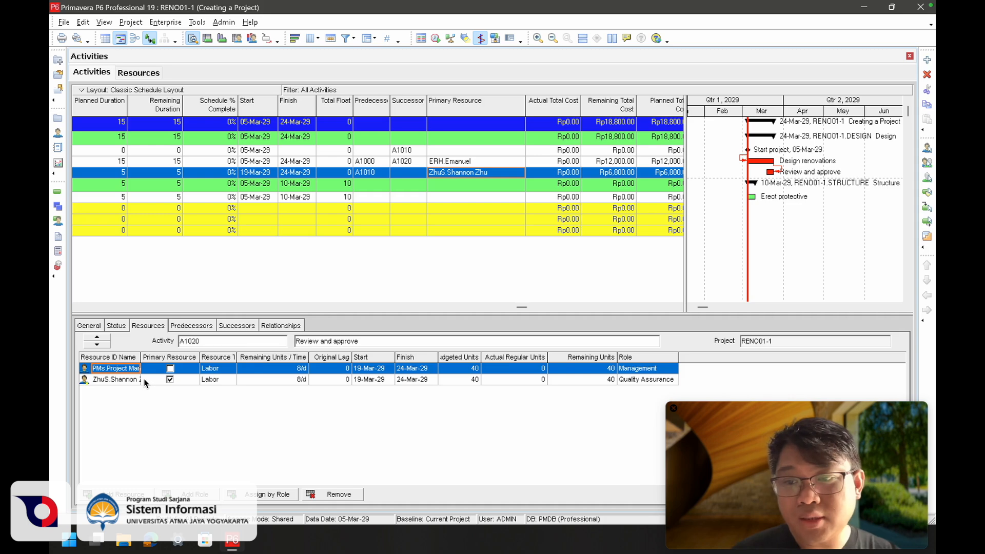
click(171, 368)
click(171, 369)
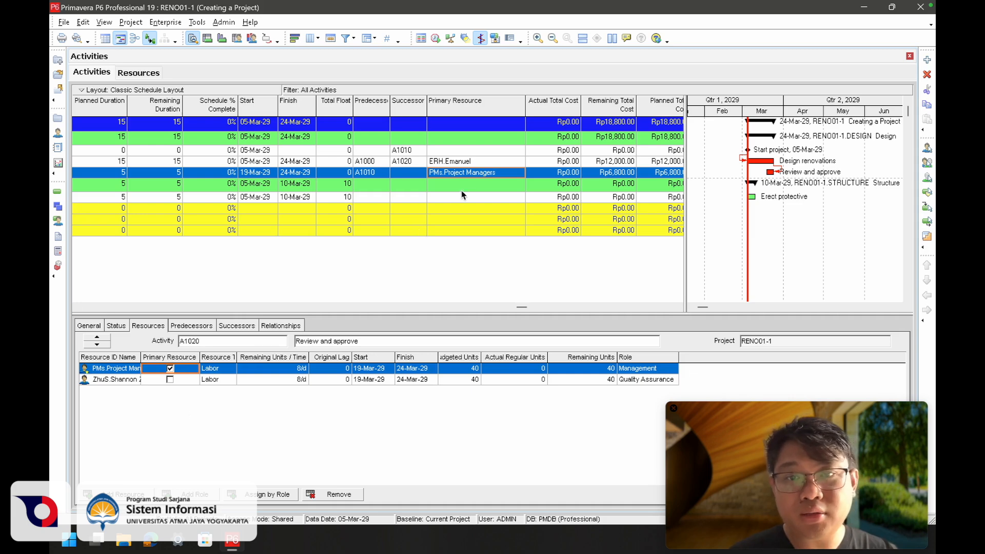
Remove the Quality Assurance resource from the Review and approve activity and assign it again
click(266, 379)
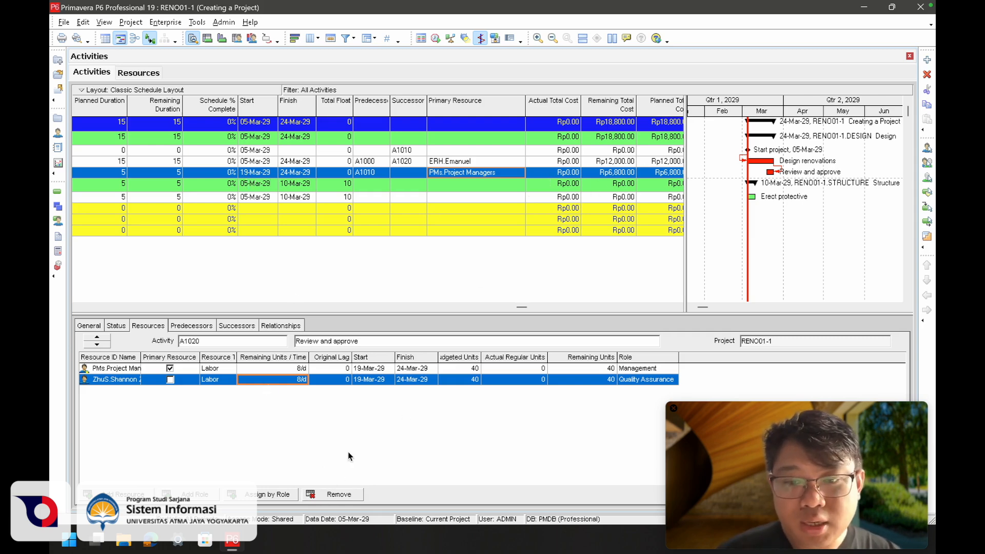
click(338, 494)
click(461, 289)
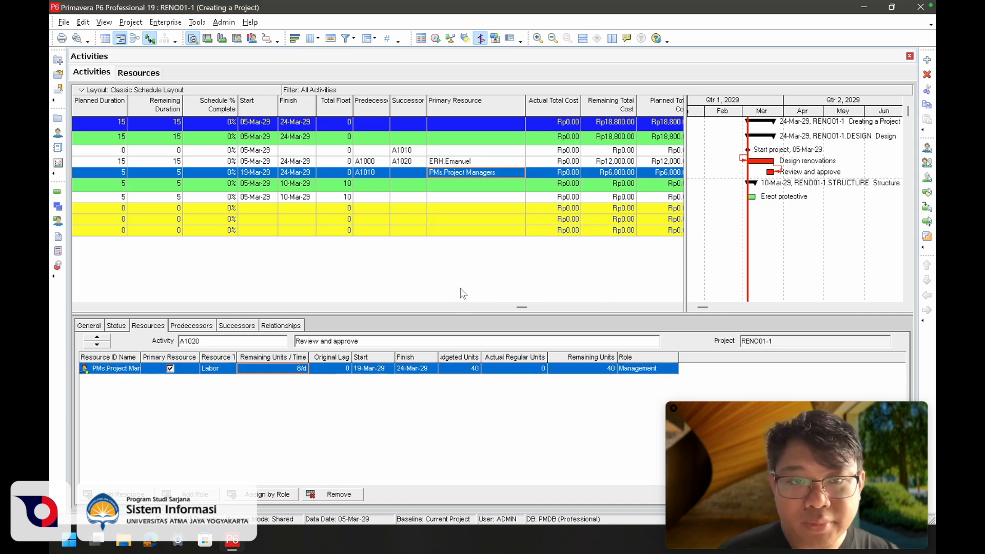
click(114, 494)
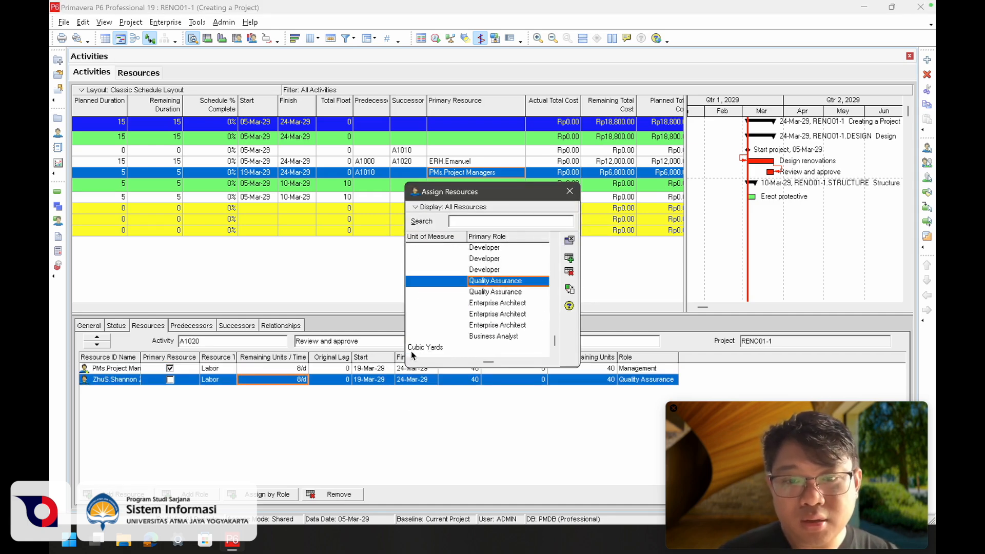
click(568, 192)
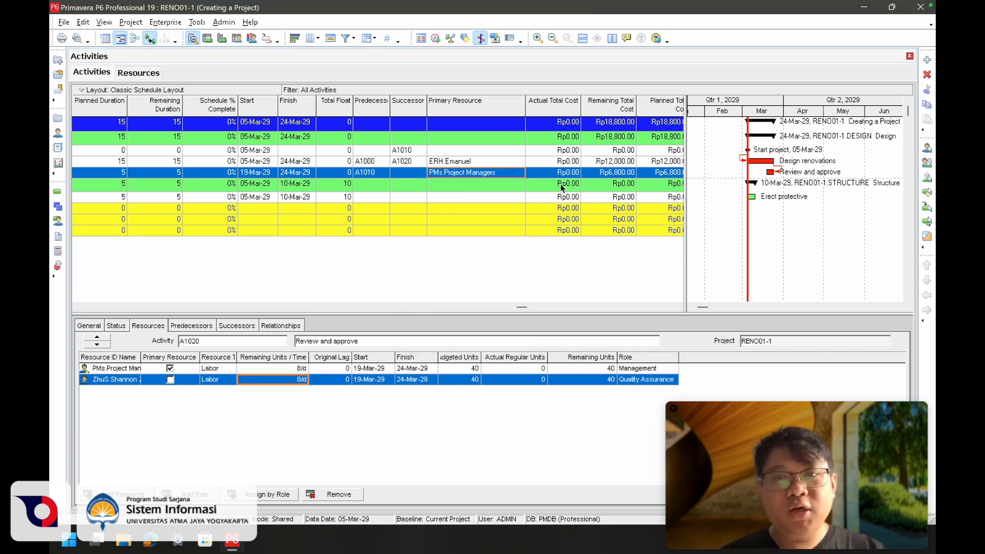
Assign a labor resource with the Developer role to the Erect protective activity and close the resource list
scroll(481, 172, left, 5)
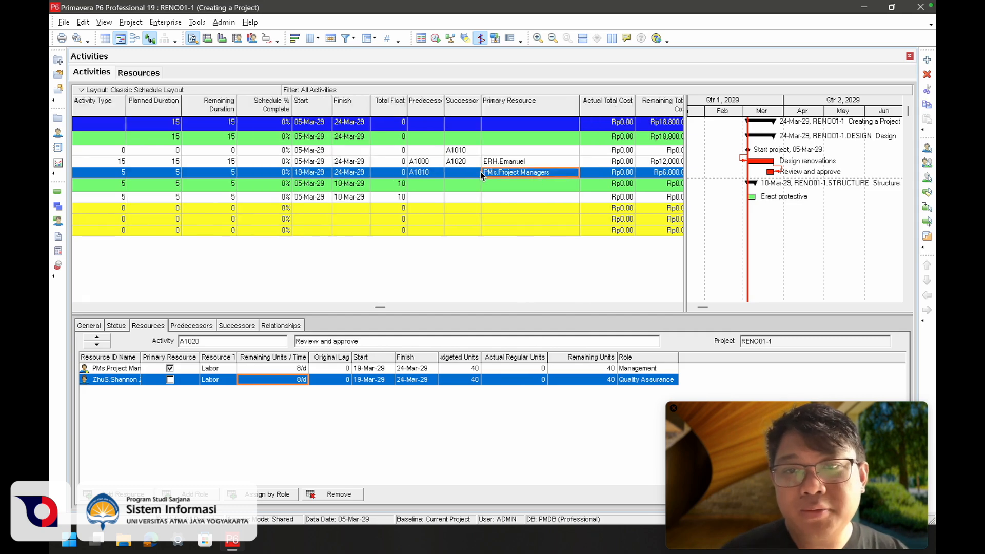
click(519, 196)
scroll(519, 195, right, 5)
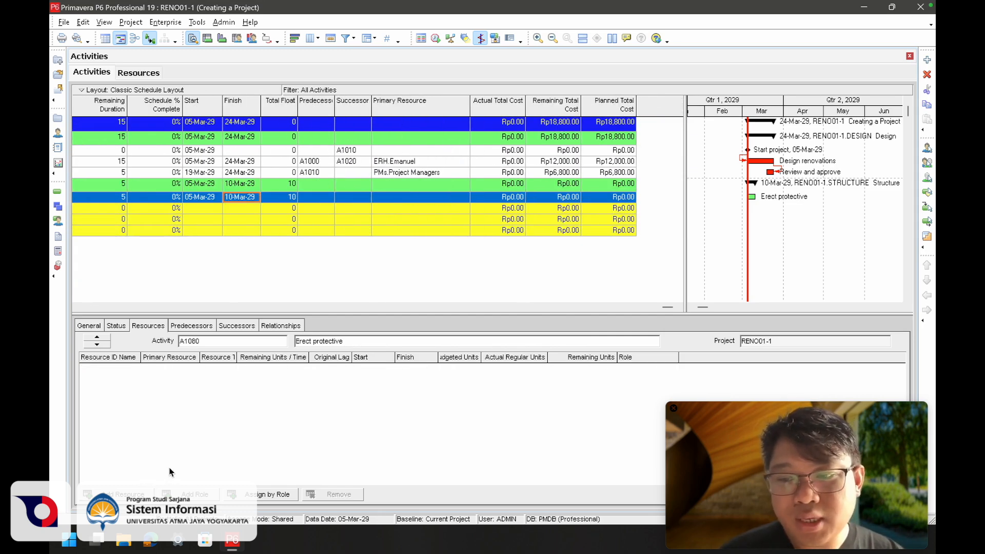
click(142, 494)
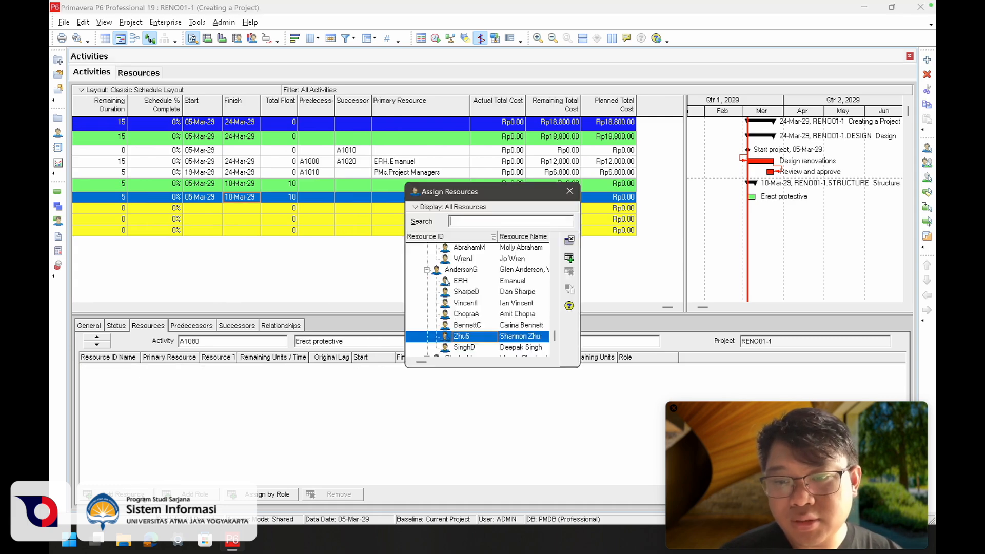
click(509, 314)
double_click(509, 314)
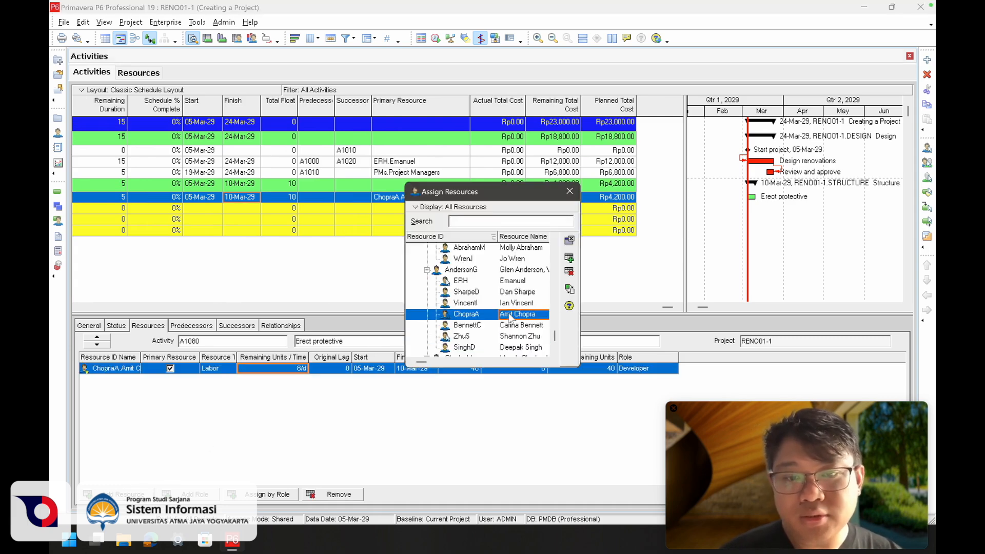
click(569, 191)
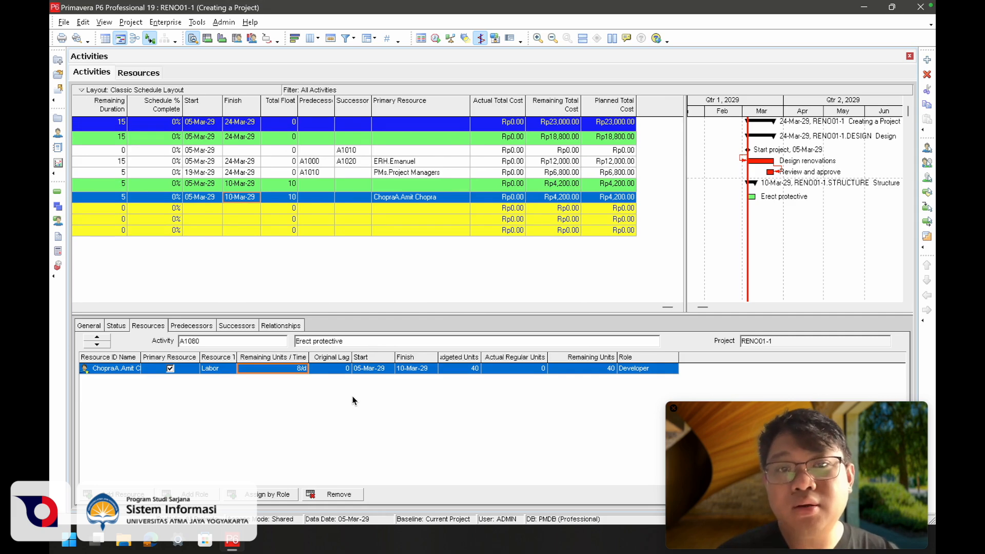
Recalculate the assignment costs with overtime factor synchronization enabled and check the project's remaining total cost
click(563, 123)
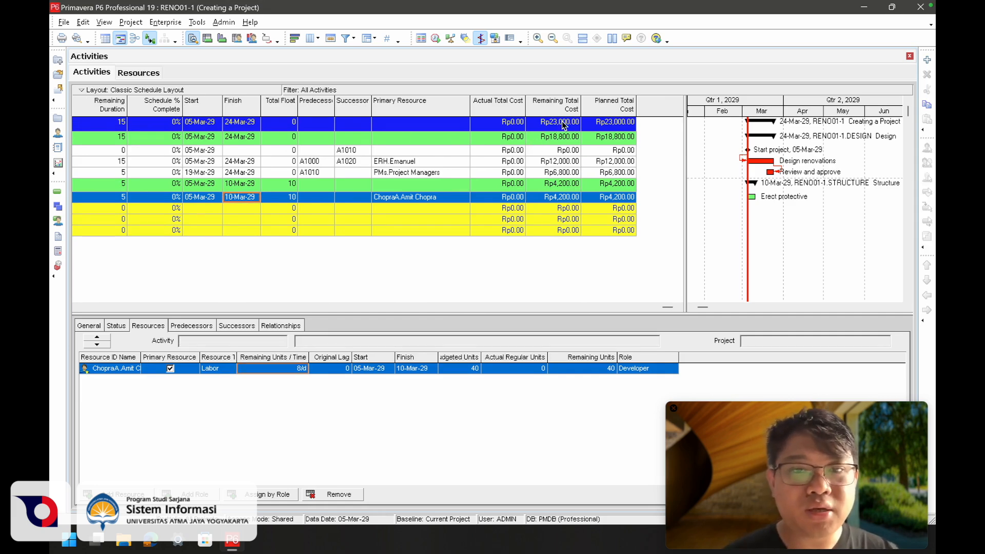
click(420, 172)
click(196, 22)
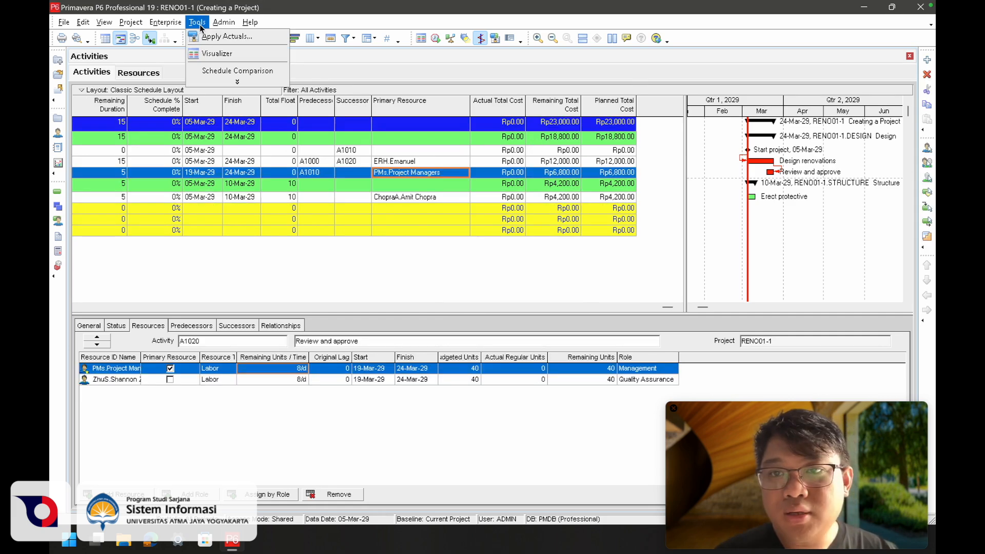
click(223, 81)
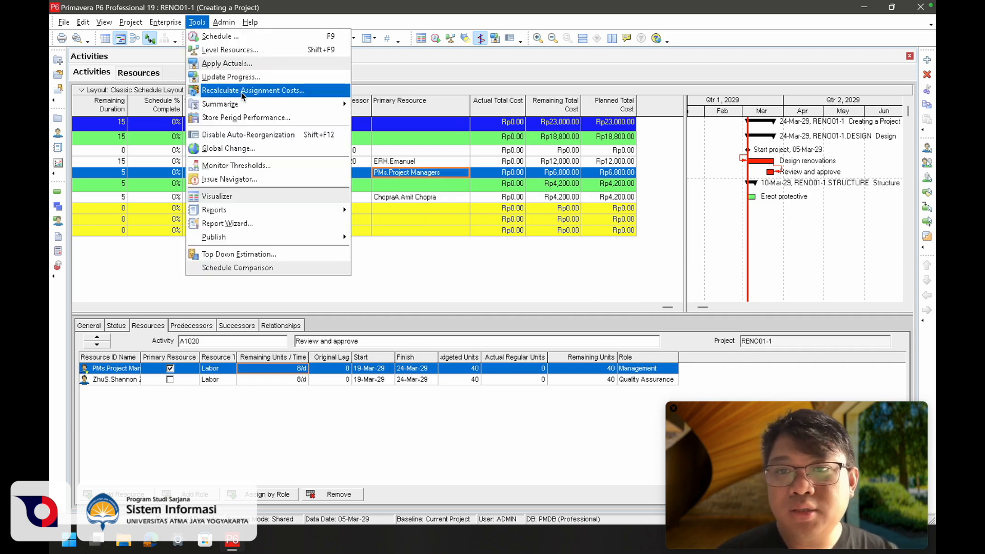
click(267, 95)
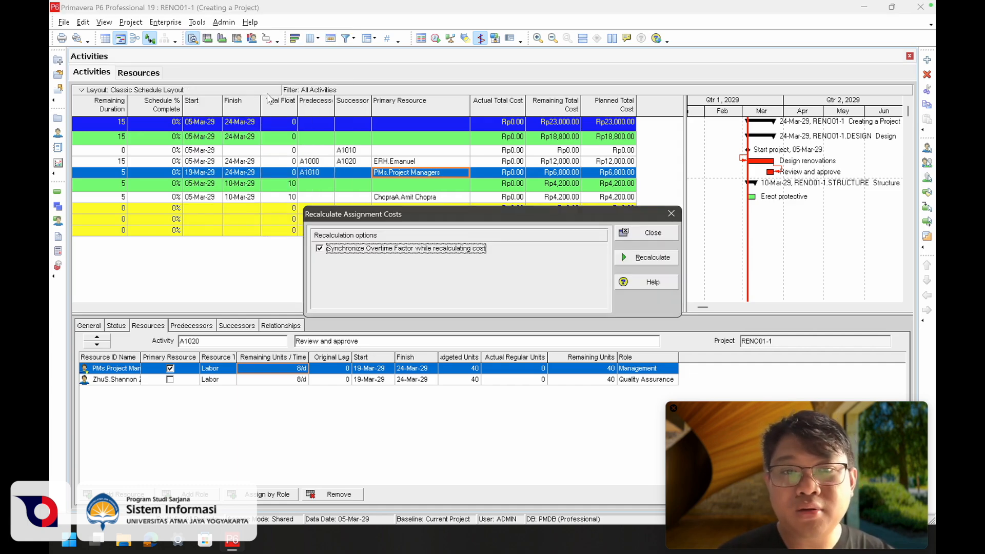
click(639, 252)
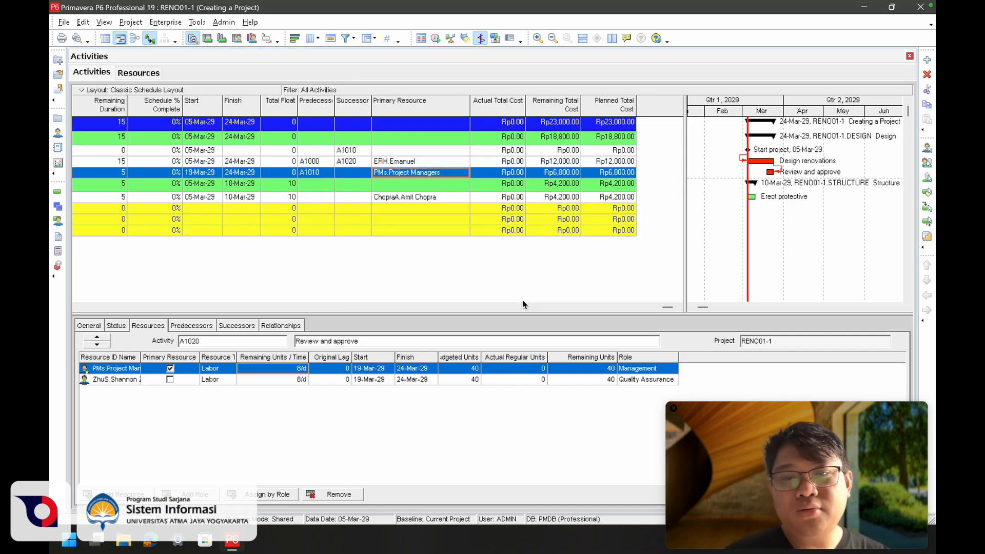
click(555, 125)
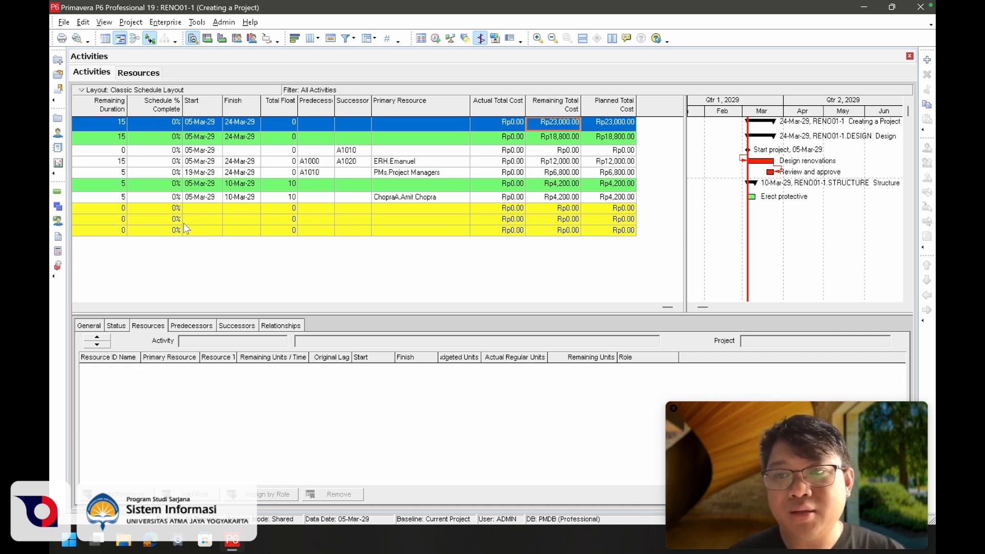
Switch to the Projects view and examine the budget logs of the Enterprise level and the RENO01-1 project
click(58, 119)
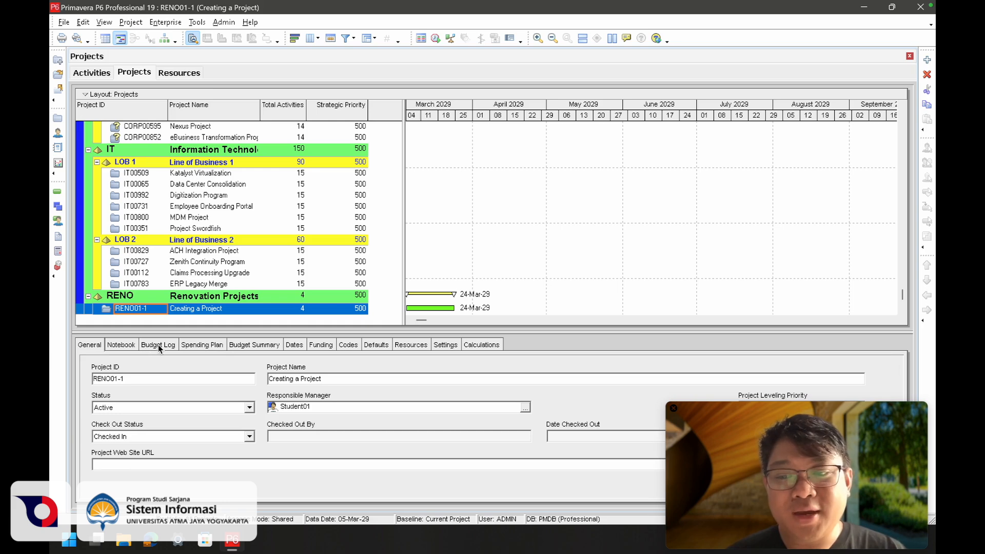
click(158, 346)
scroll(198, 193, up, 20)
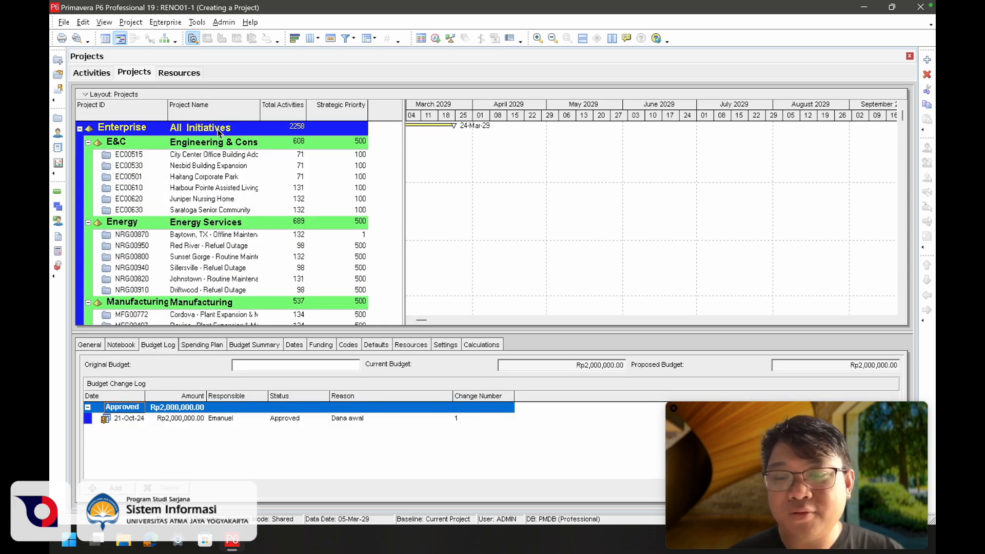
click(211, 130)
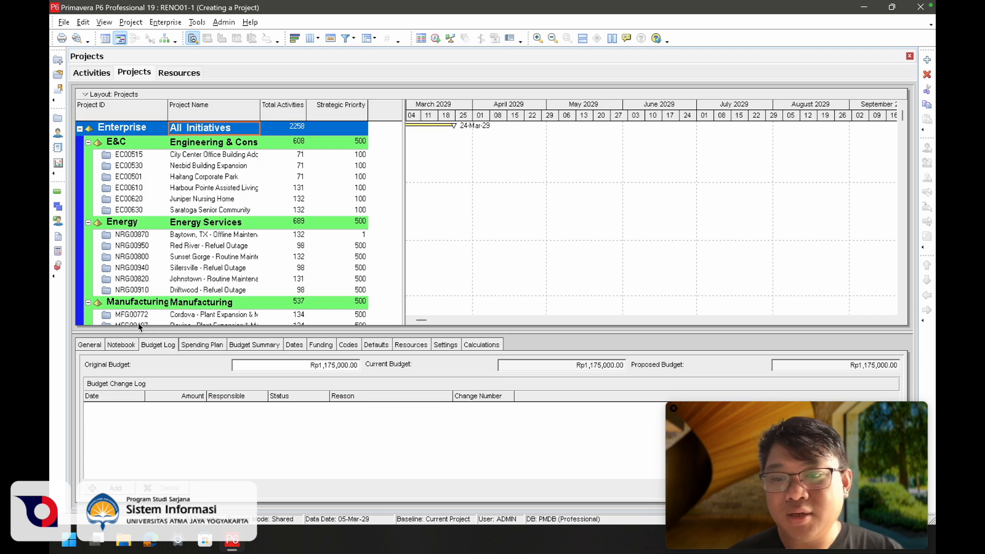
click(147, 128)
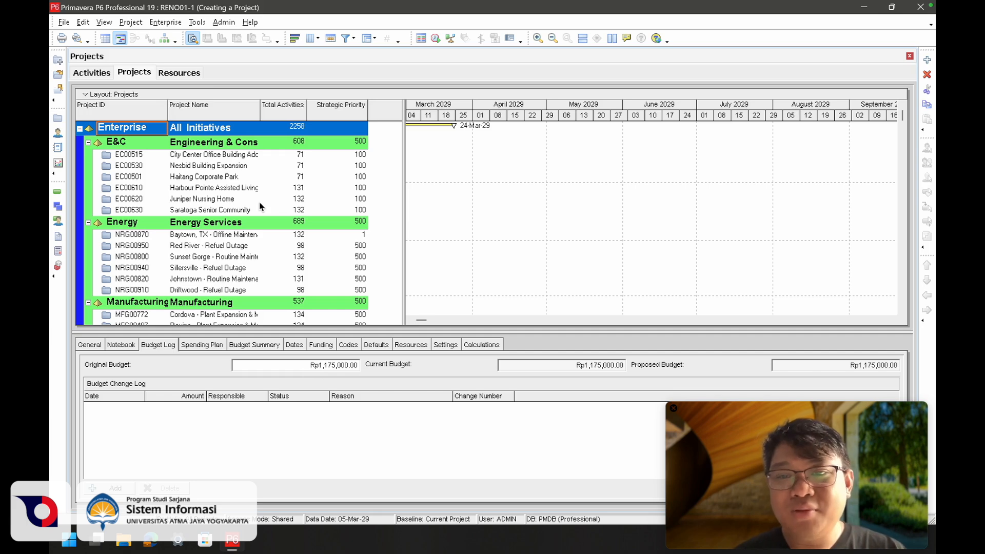
scroll(260, 206, down, 4)
scroll(258, 195, up, 4)
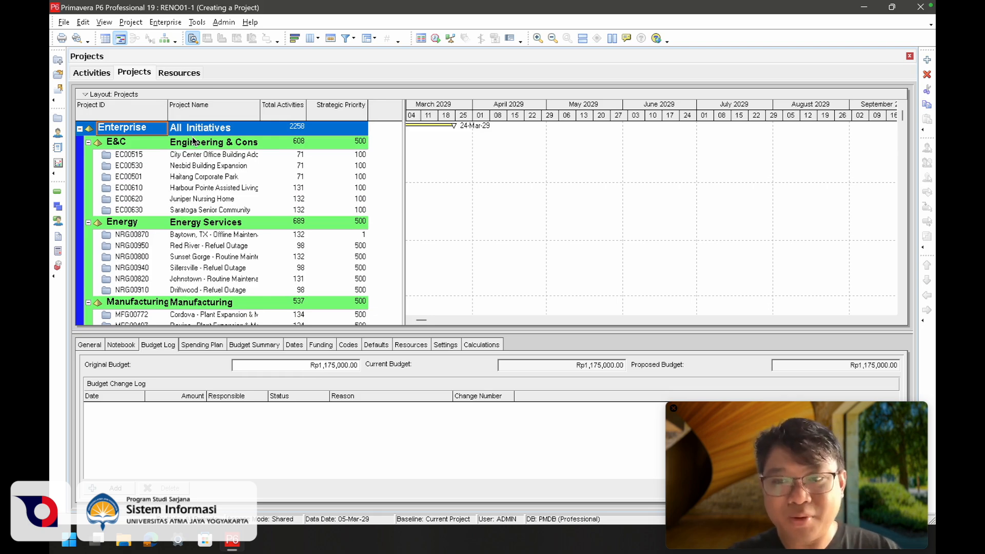
scroll(198, 201, down, 10)
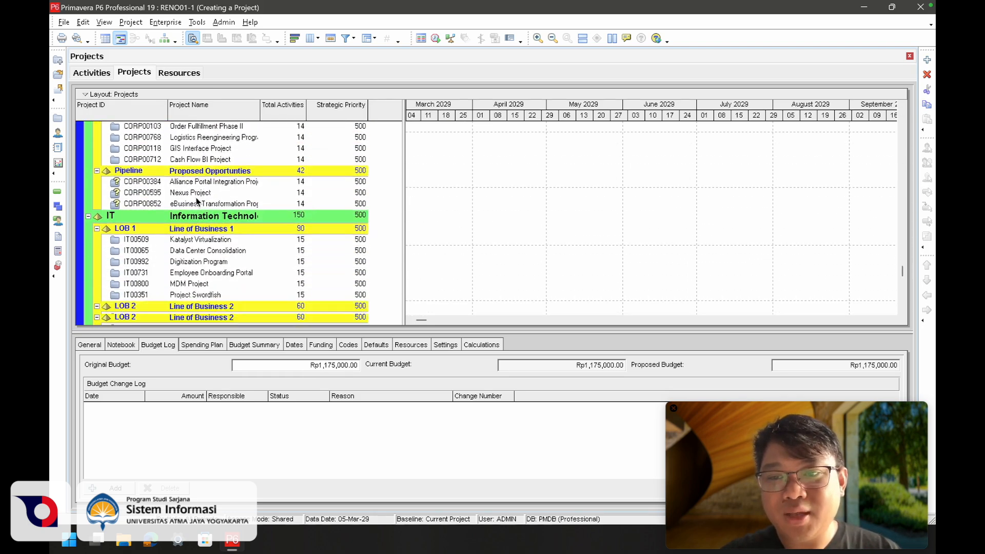
scroll(198, 202, down, 2)
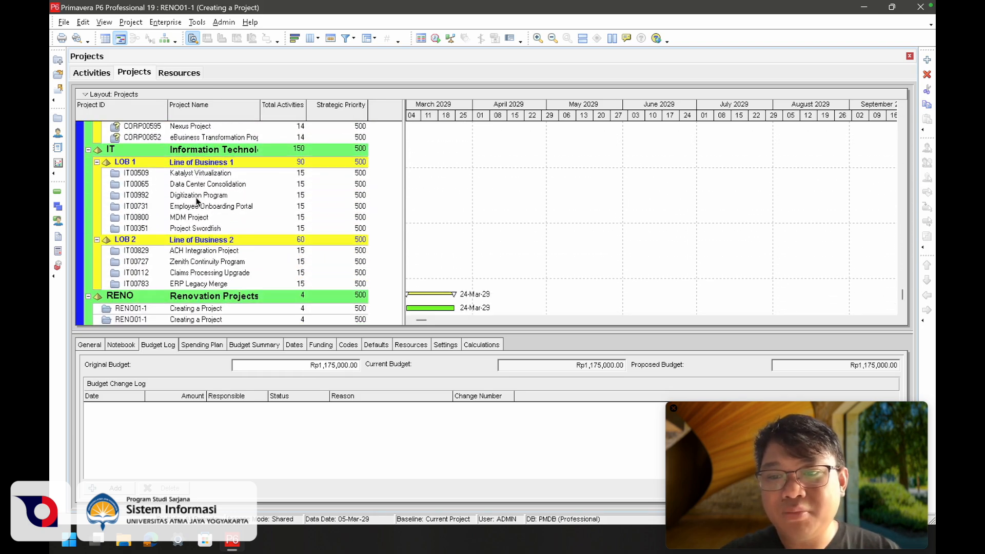
click(206, 310)
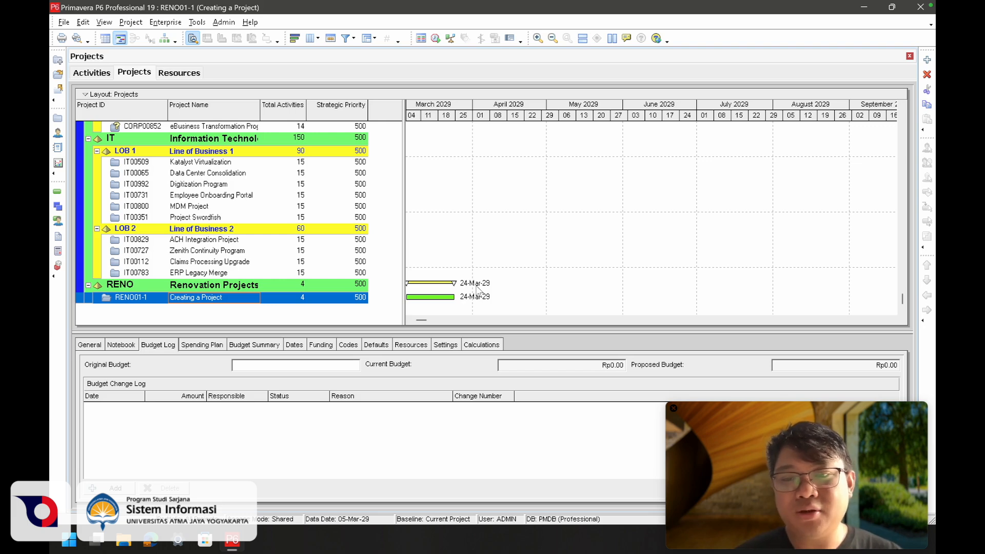
Enter an original budget of 2000000 for the RENO01-1 project and clear it again
click(294, 367)
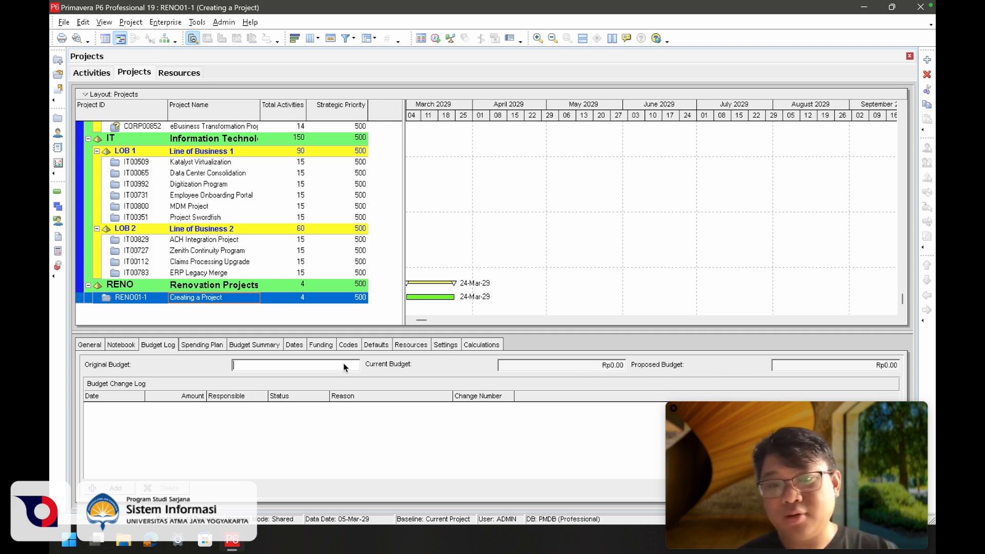
text(2000000)
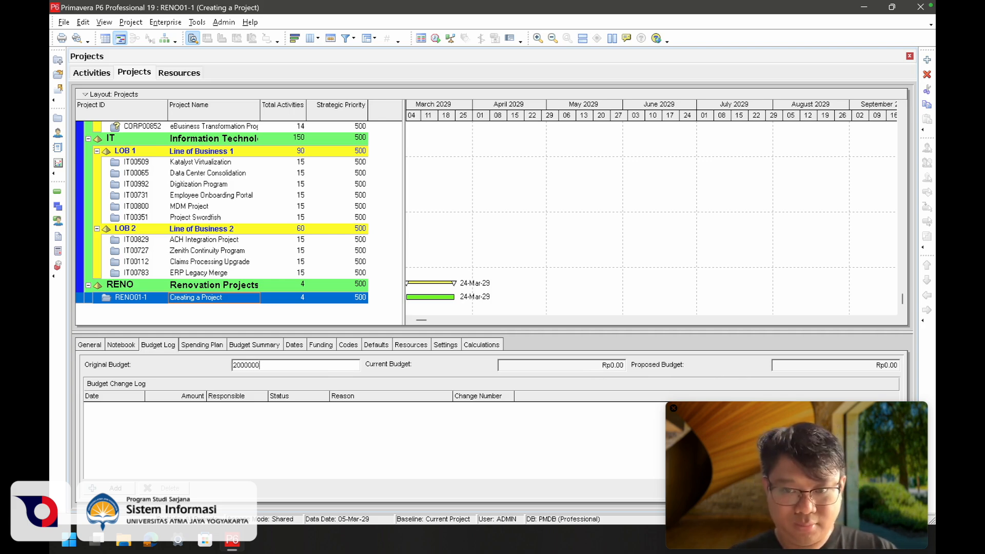
key(Return)
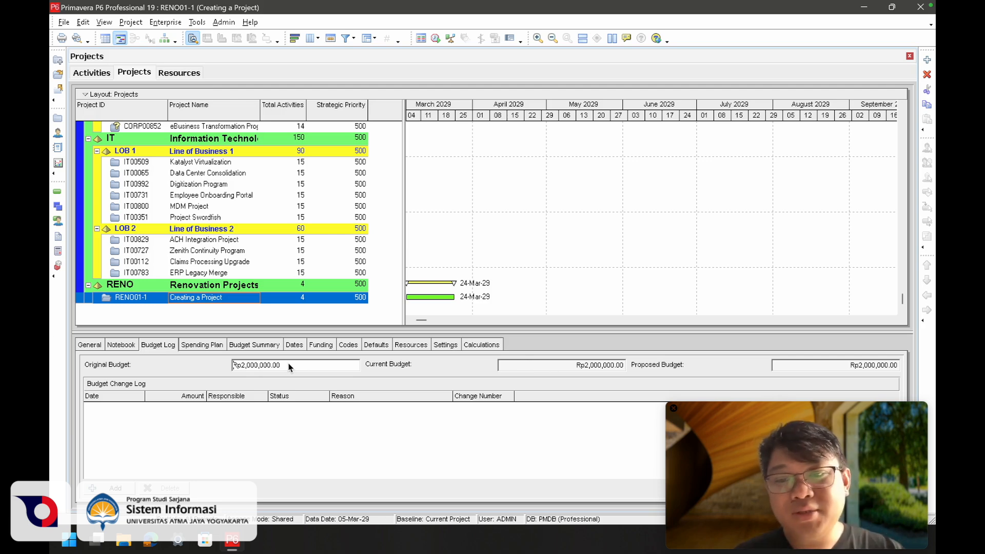
drag(281, 365, 232, 366)
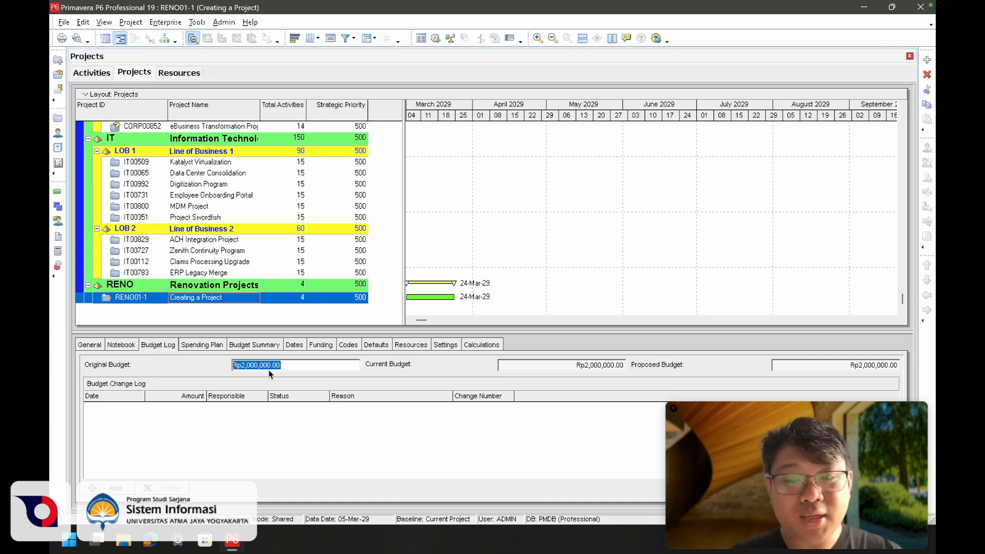
key(Delete)
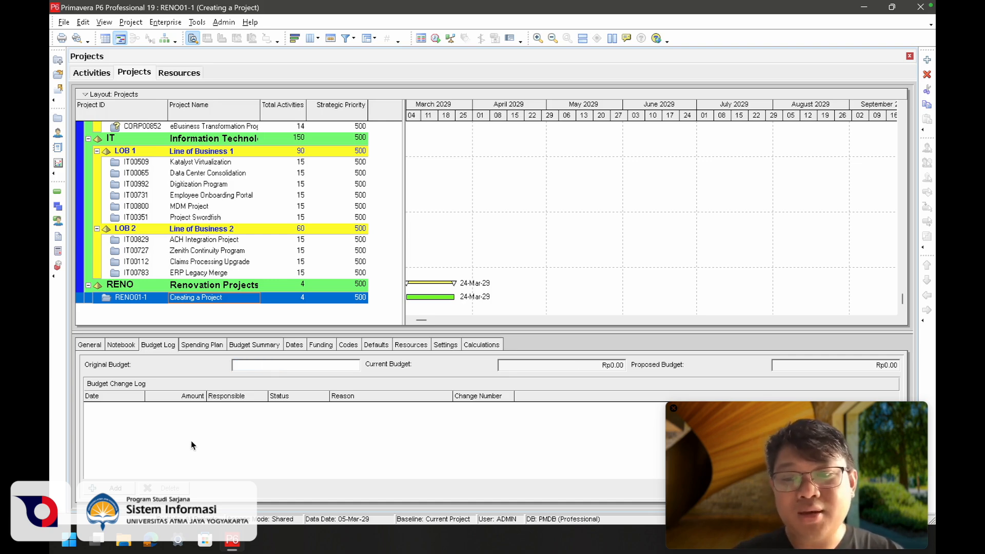
Add a budget change log entry with an amount of 2000000 to the RENO01-1 project
click(108, 488)
text(2000000)
key(Return)
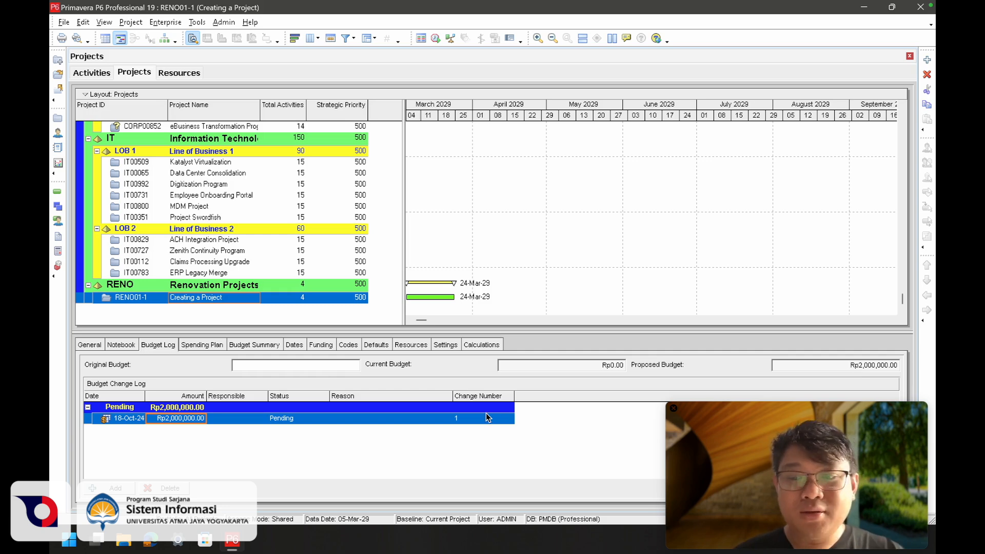
Set the pending budget change entry's date to 21-Oct-24 and enter the responsible person's name
click(138, 419)
click(140, 420)
click(226, 302)
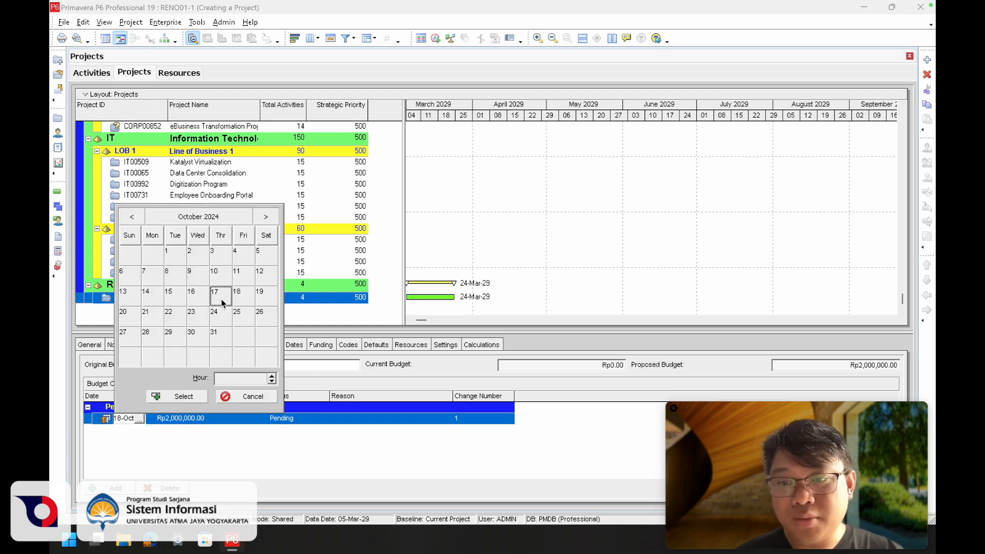
click(191, 395)
click(228, 419)
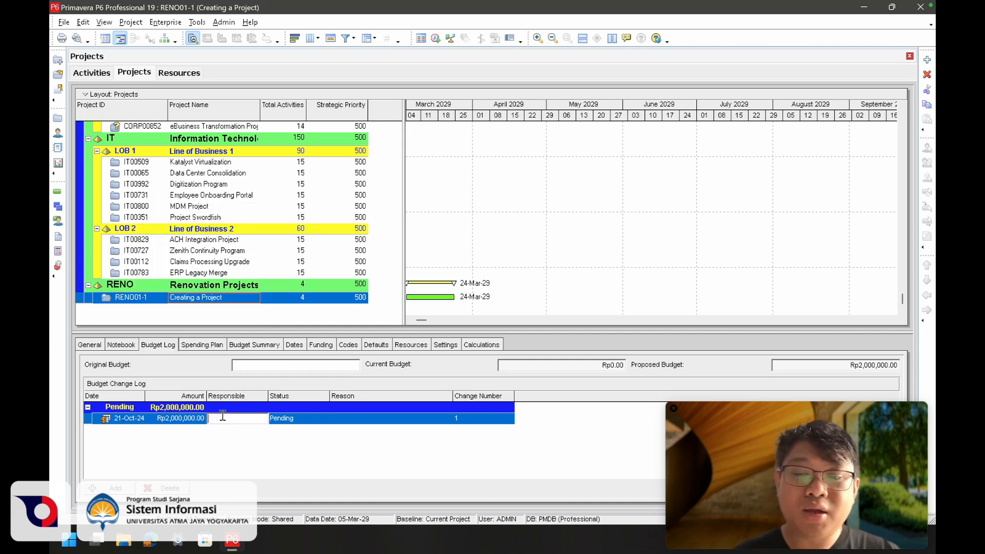
text(Emanuel)
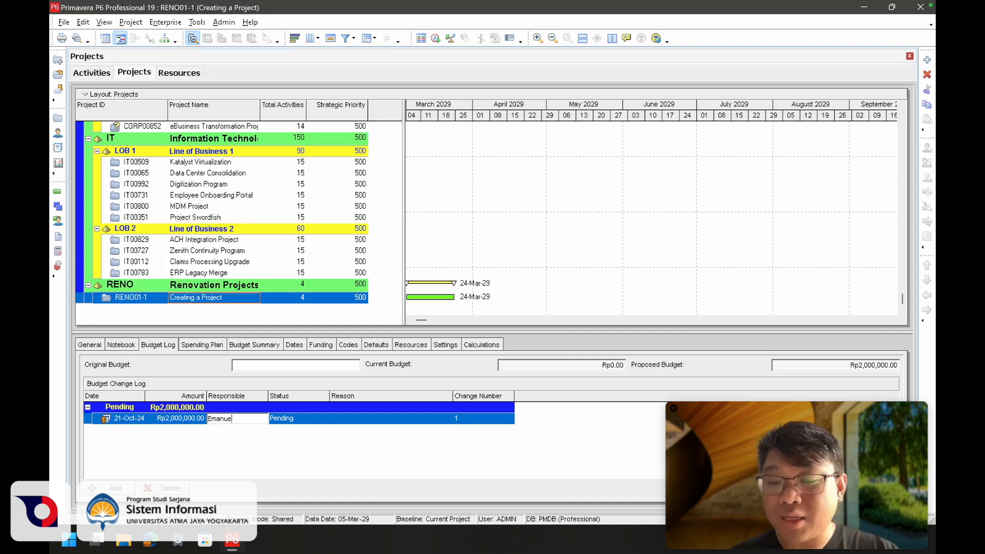
key(Return)
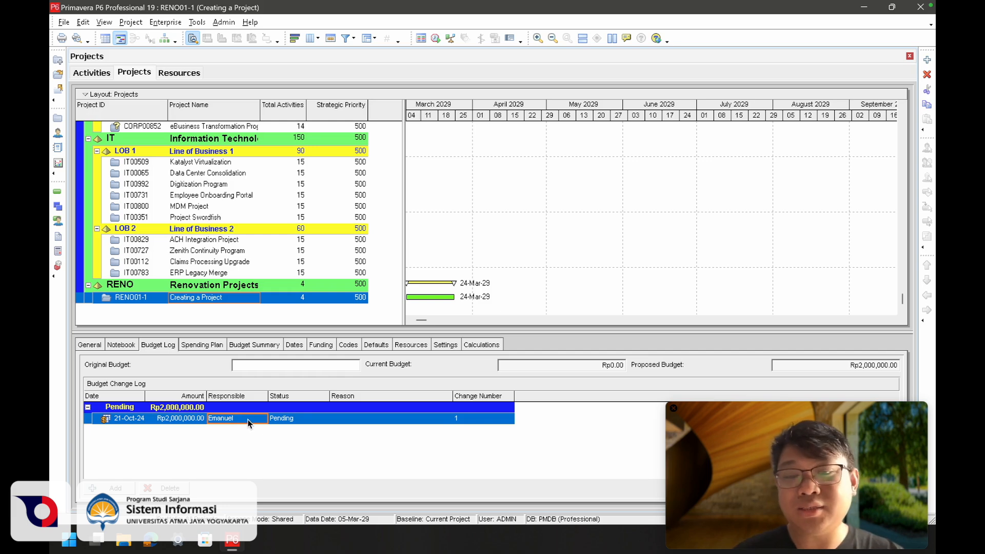
Enter "Dana awal proyek" as the reason for the pending budget change
click(337, 418)
text(Dana awal proyek)
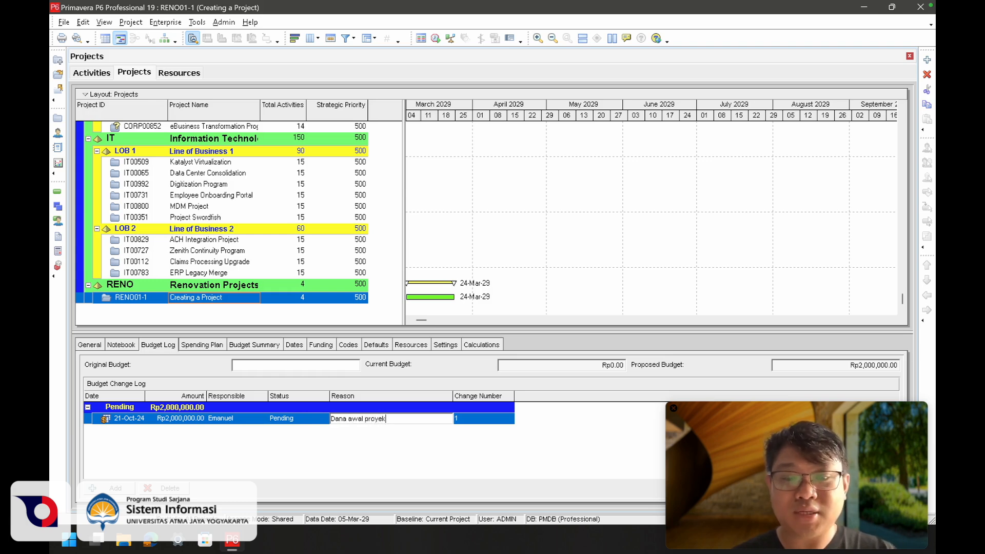
key(Return)
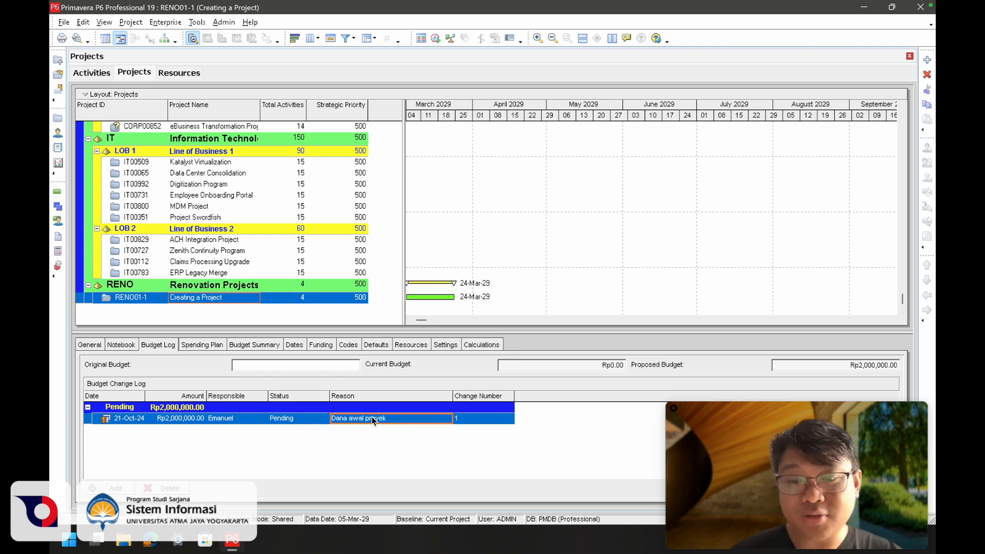
double_click(467, 420)
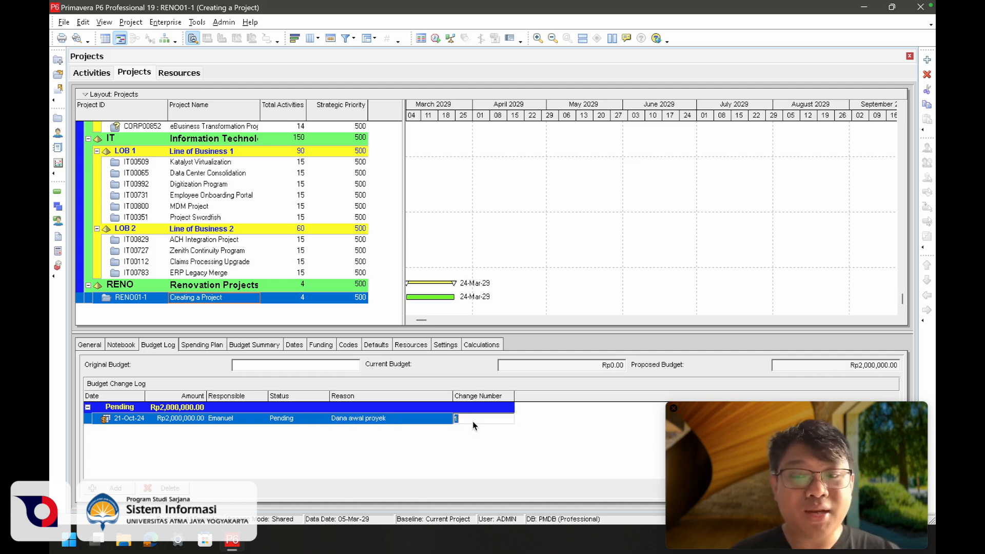
Set the status of the 2,000,000 budget change entry to Approved
click(301, 417)
click(318, 419)
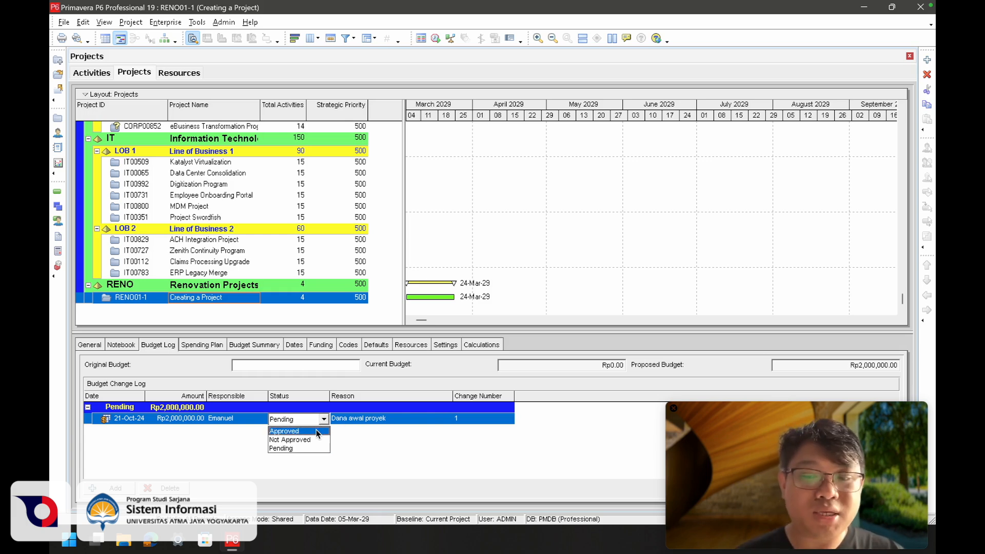
click(298, 431)
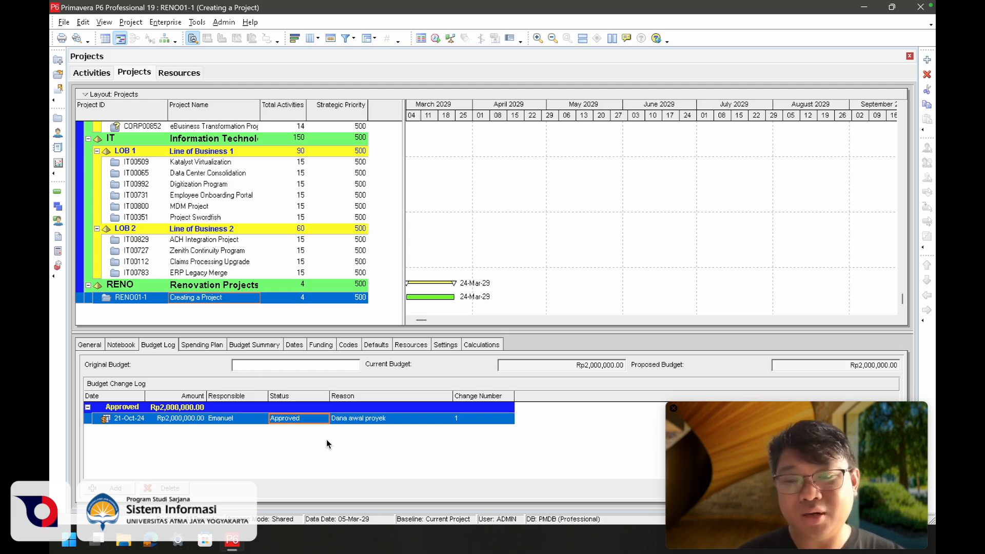
click(324, 421)
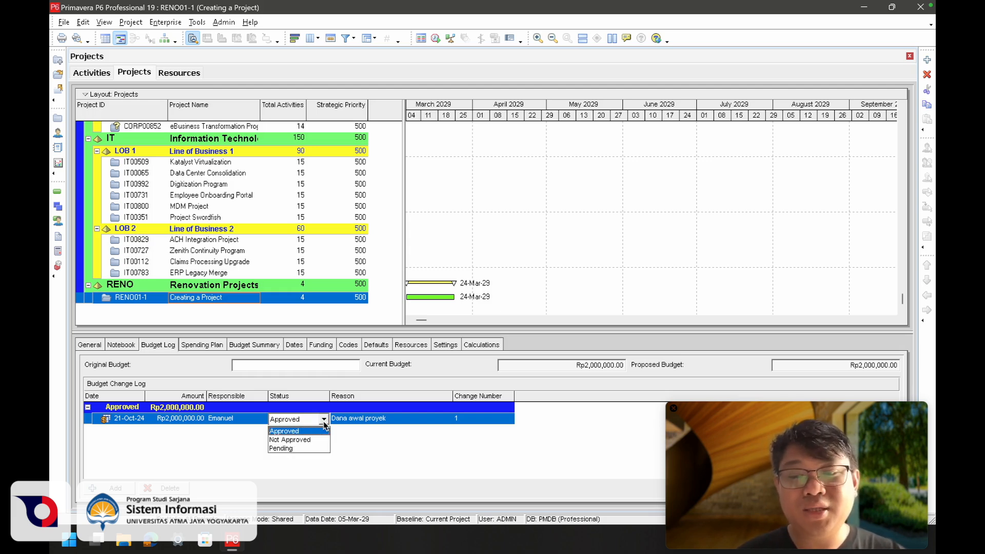
click(324, 439)
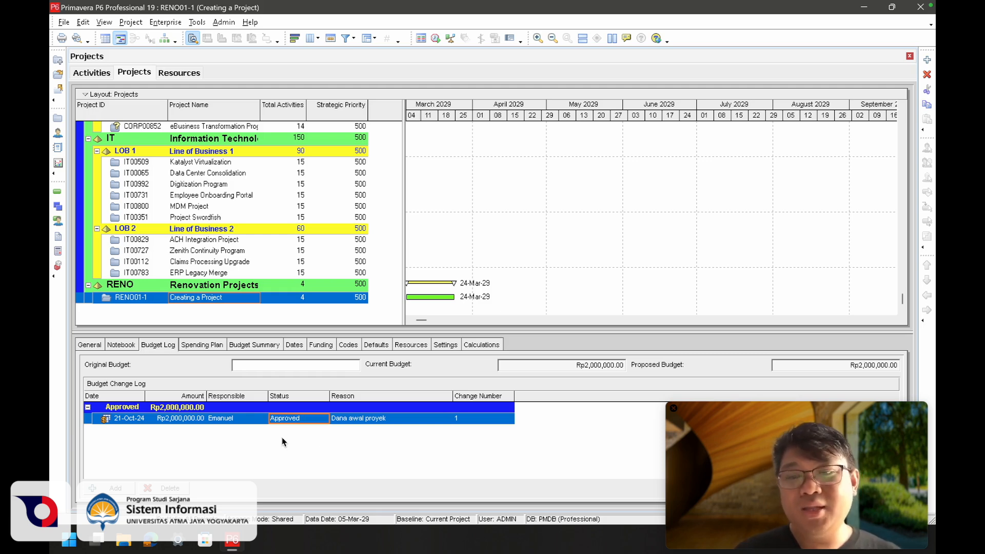
Show the RENO01-1 project's spending plan and examine its March and April 2029 amounts
click(202, 346)
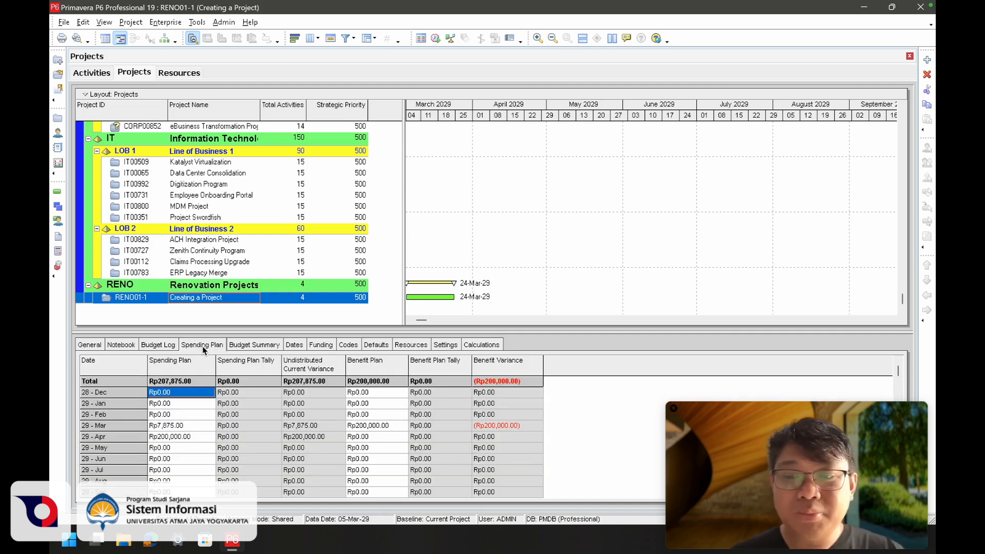
click(191, 426)
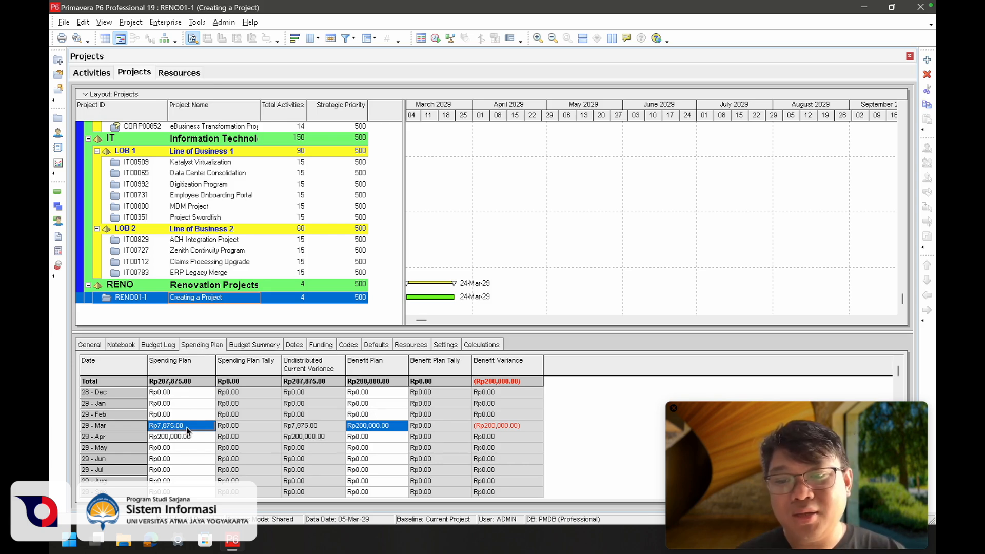
click(193, 439)
click(195, 424)
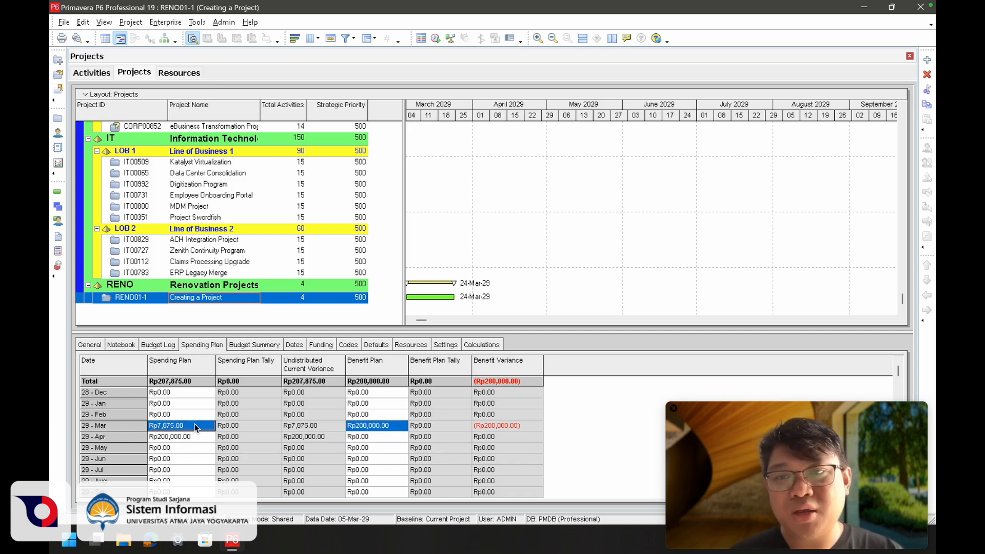
Compare the RENO01-1 spending plan with the project's dates and remaining total cost in the Activities view
click(92, 73)
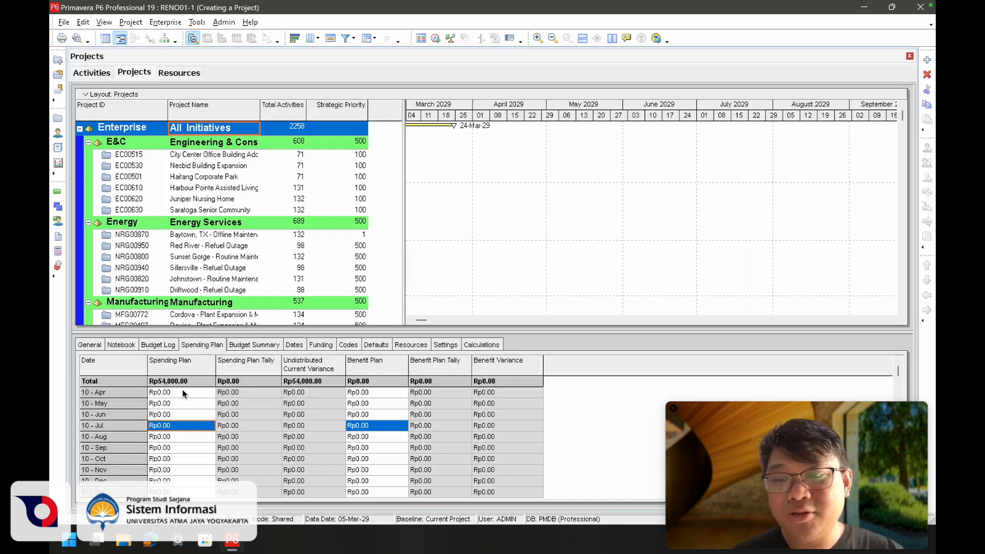
scroll(148, 417, down, 3)
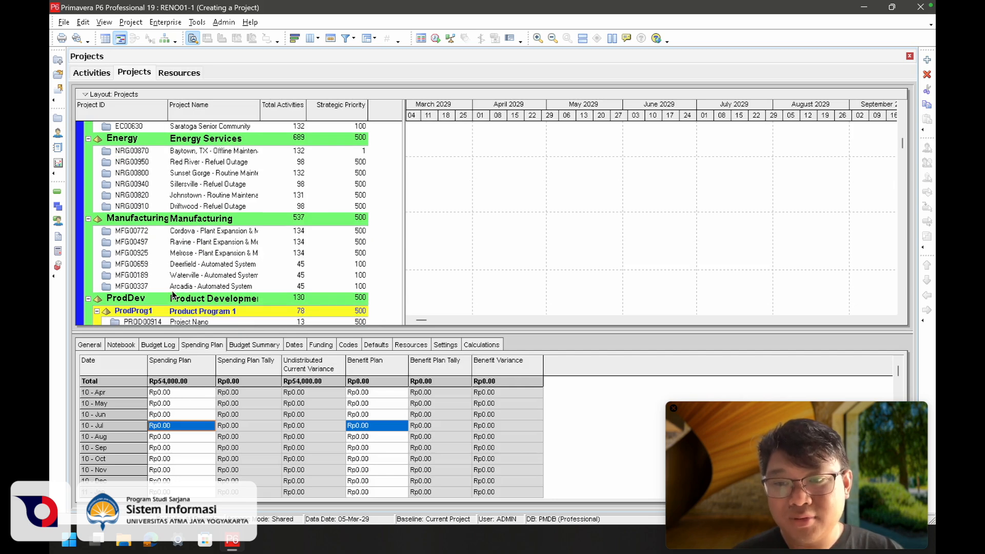
scroll(172, 295, down, 3)
scroll(173, 295, down, 8)
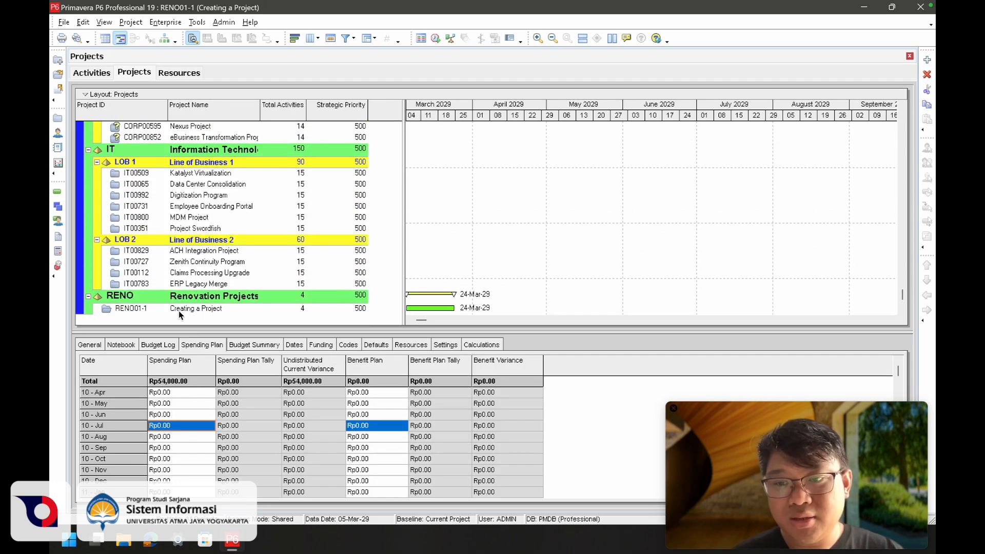
click(178, 309)
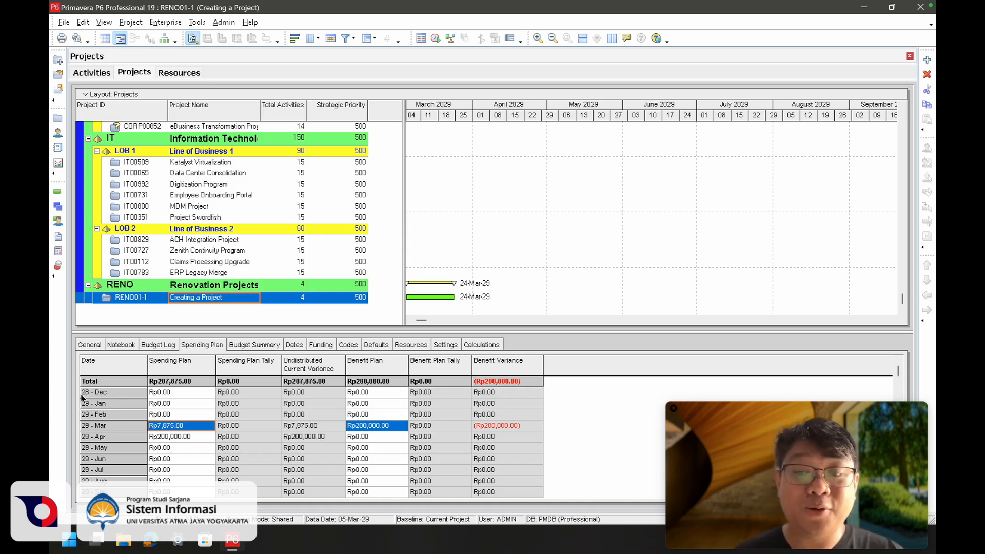
scroll(266, 182, up, 5)
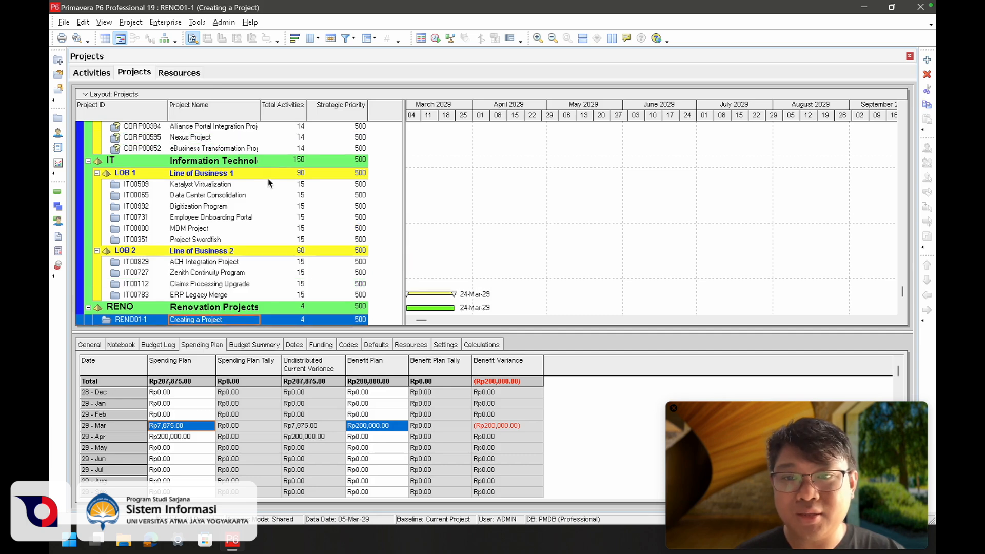
scroll(264, 218, down, 4)
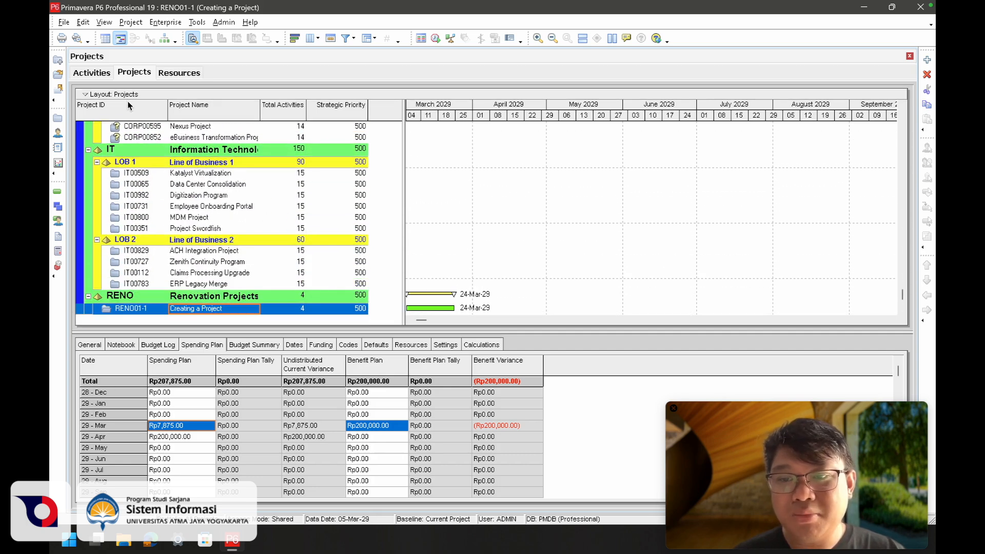
click(92, 73)
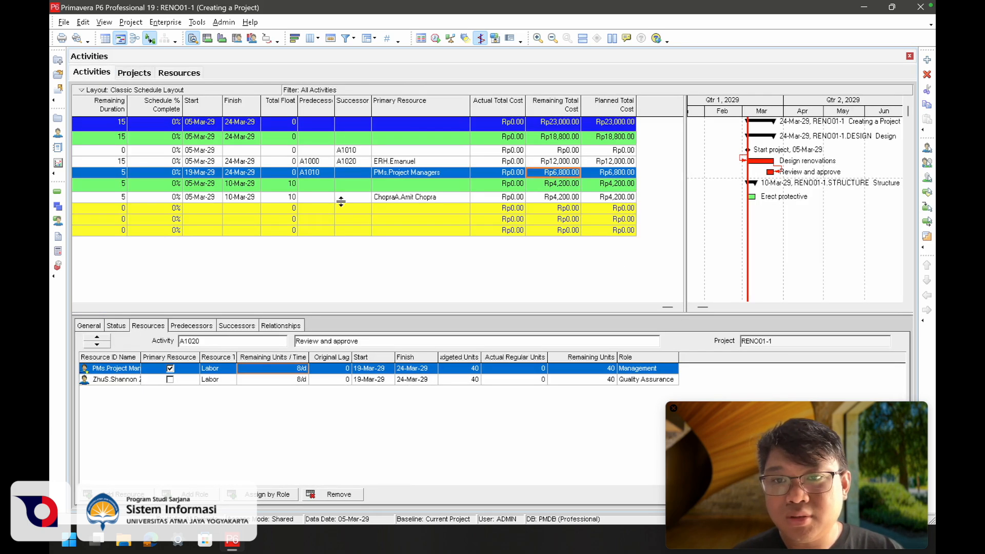
click(197, 125)
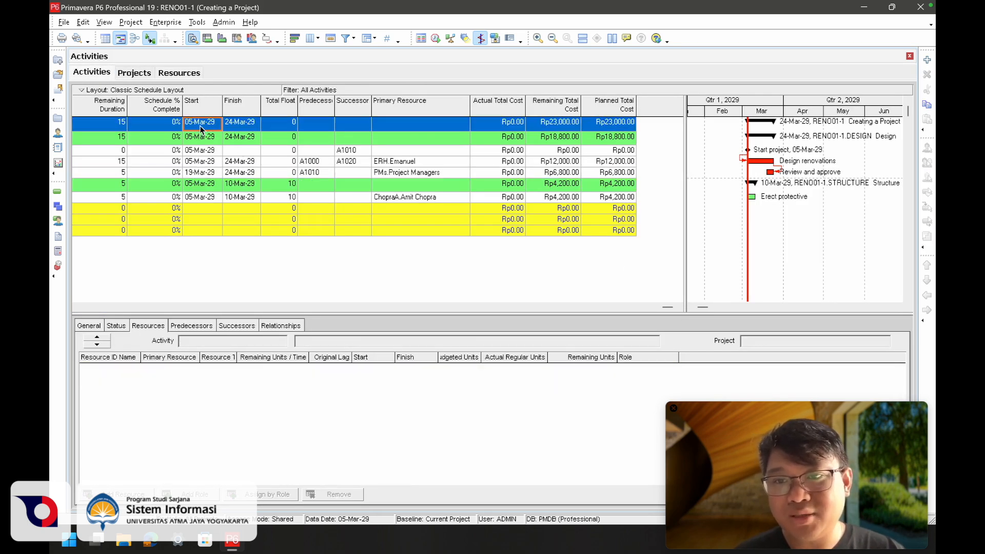
click(141, 75)
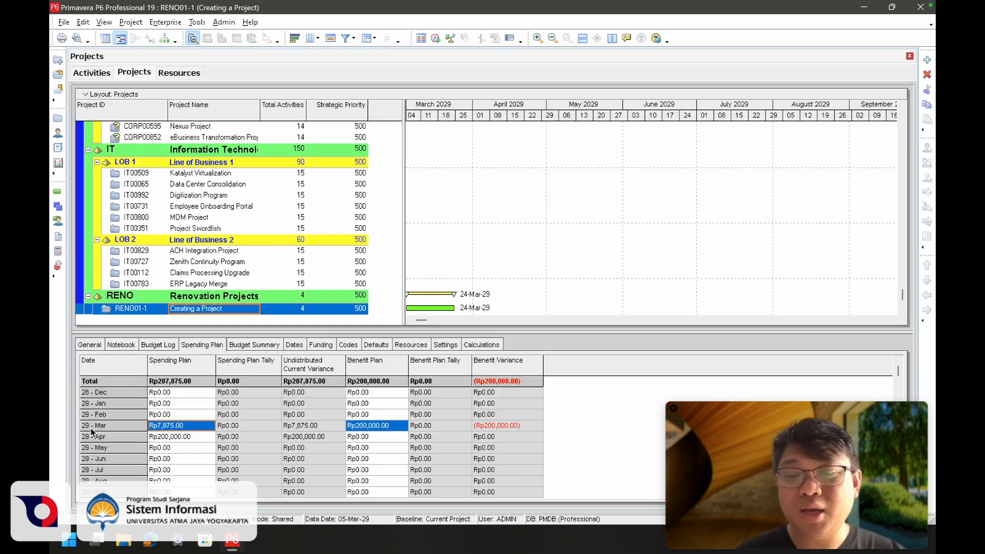
click(92, 72)
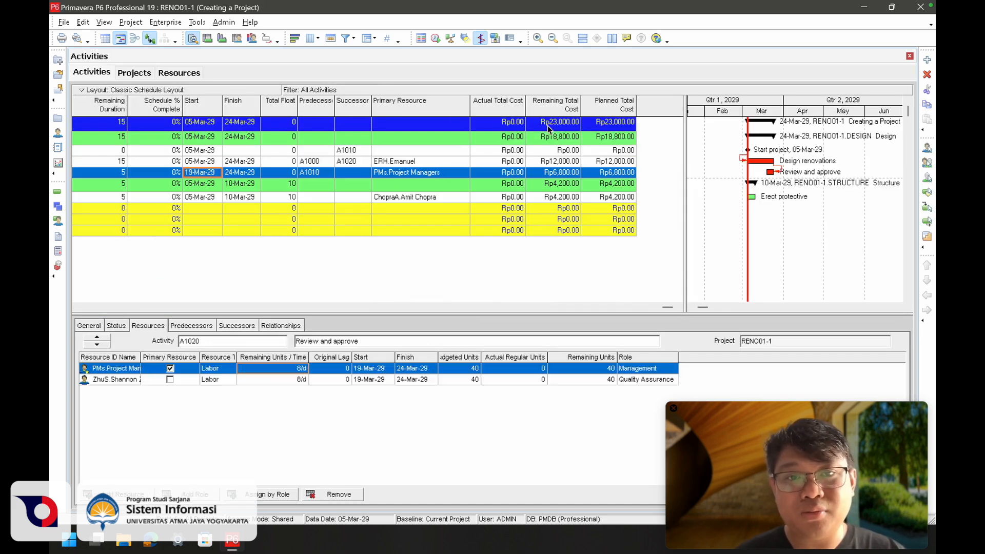
Return to the Projects view and set the RENO01-1 spending plan for March 2029 to 23000
click(133, 72)
click(180, 426)
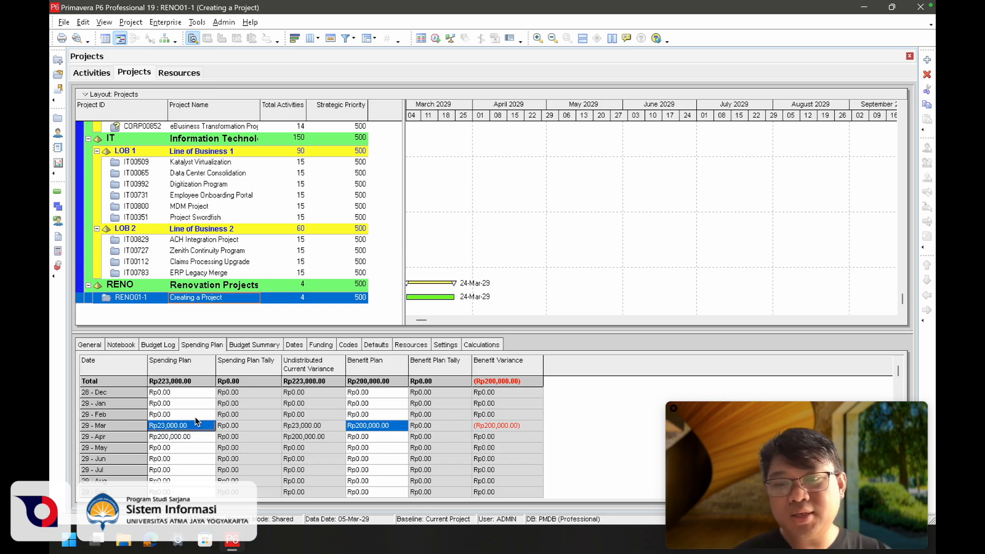
click(195, 419)
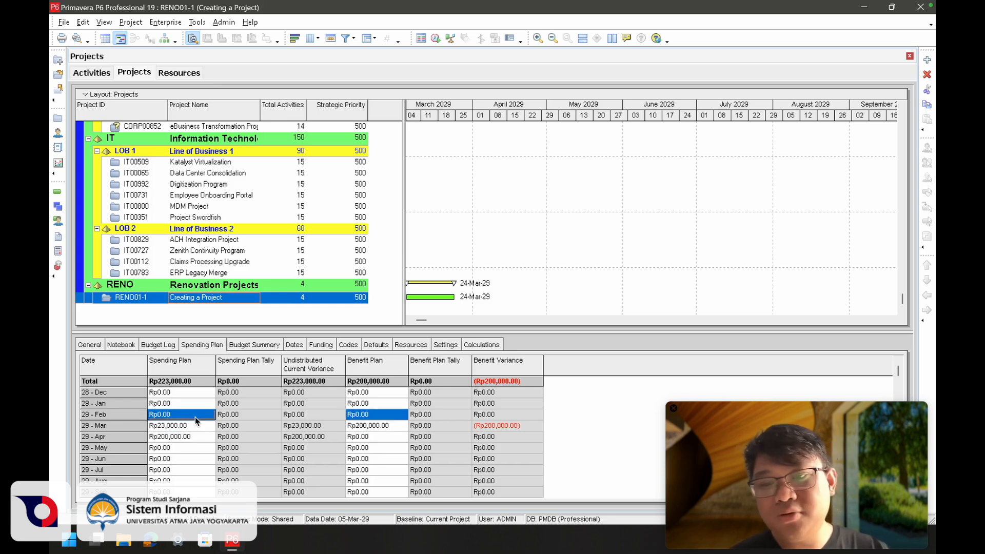
click(196, 425)
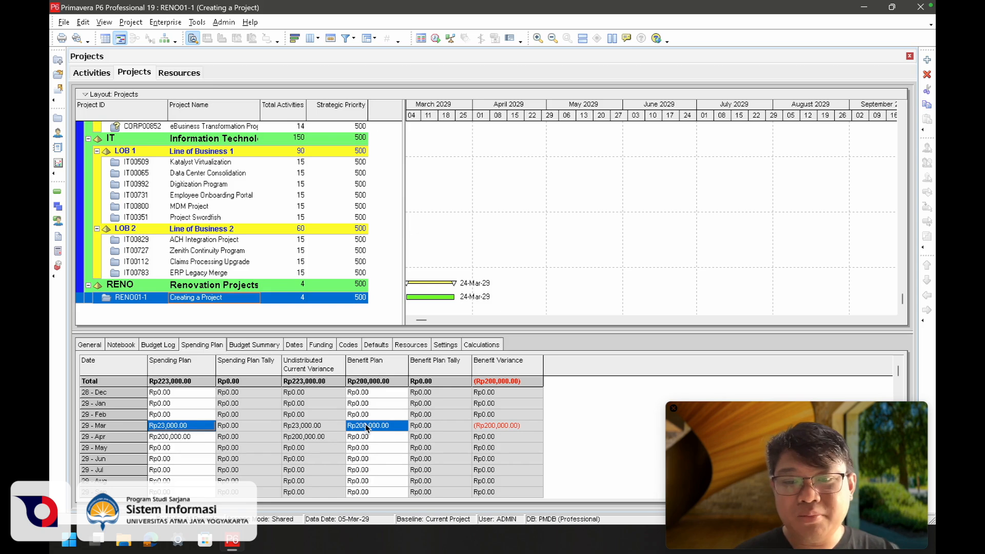
Clear the March 2029 benefit plan amount of the RENO01-1 project
click(378, 425)
double_click(379, 426)
click(379, 425)
double_click(379, 425)
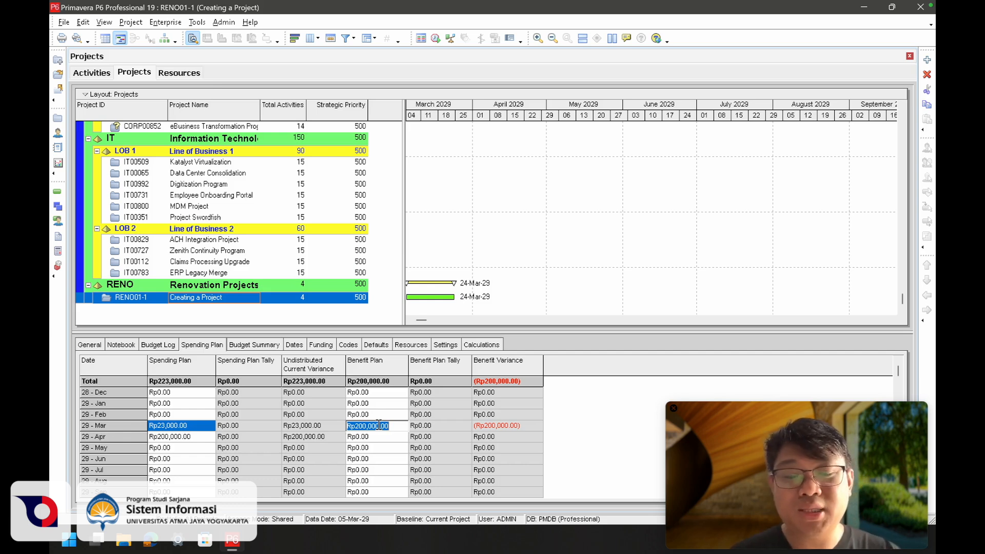
key(BackSpace)
key(Return)
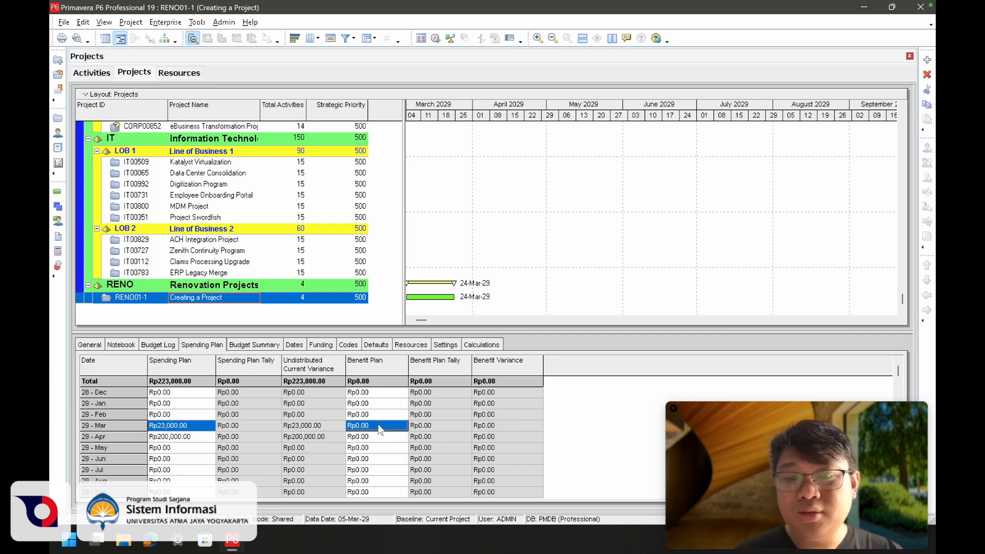
Check the March and April 2029 spending plan amounts and examine the project's budget summary, including the total spending plan
click(172, 437)
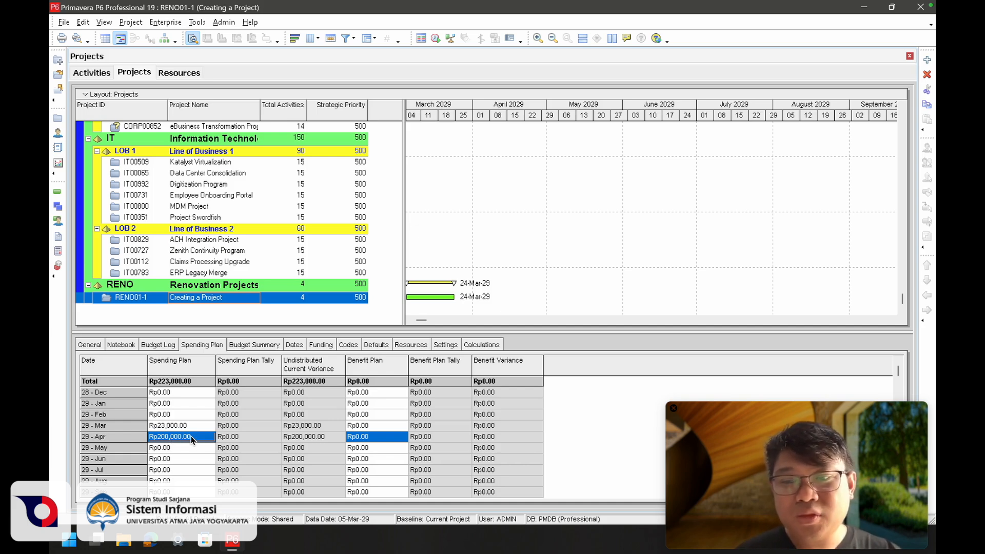
click(185, 430)
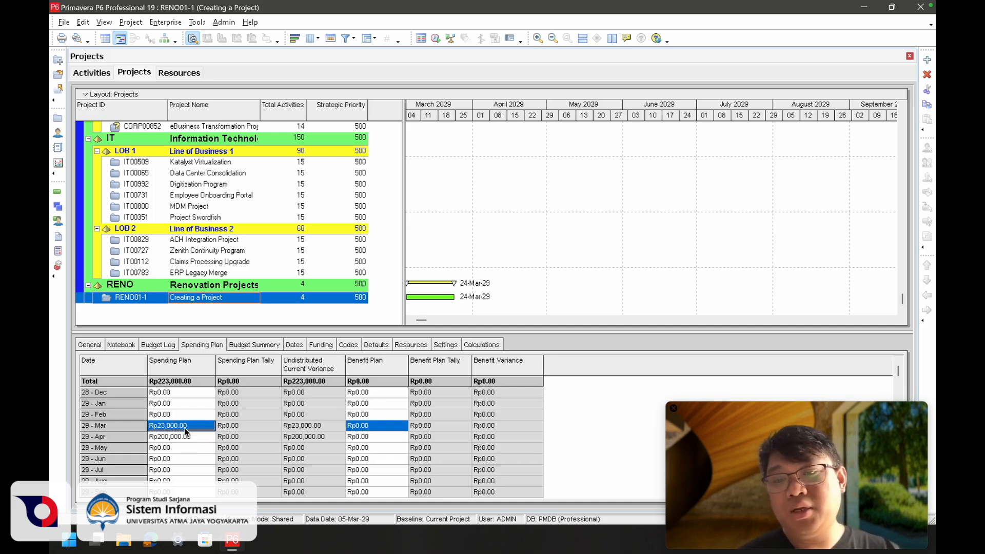
click(247, 347)
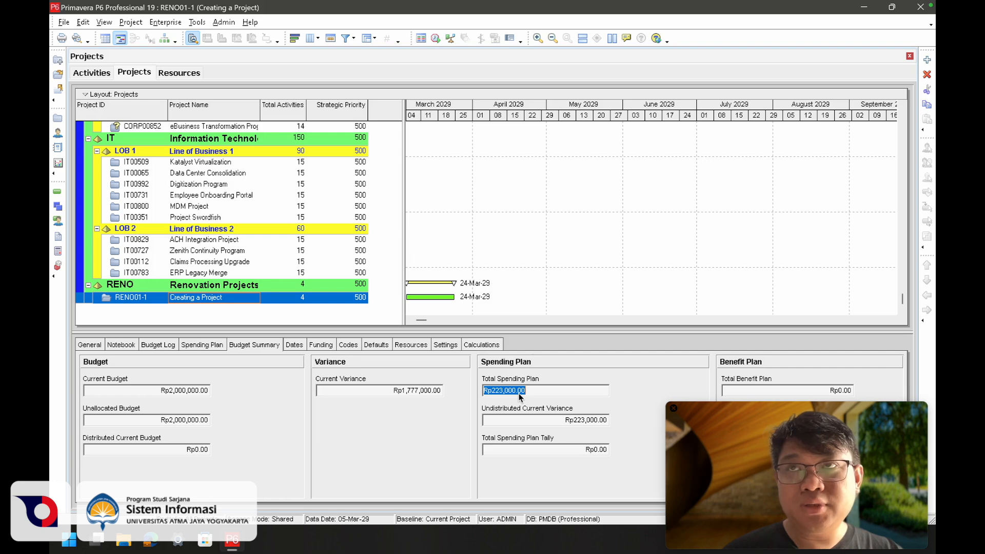
click(543, 392)
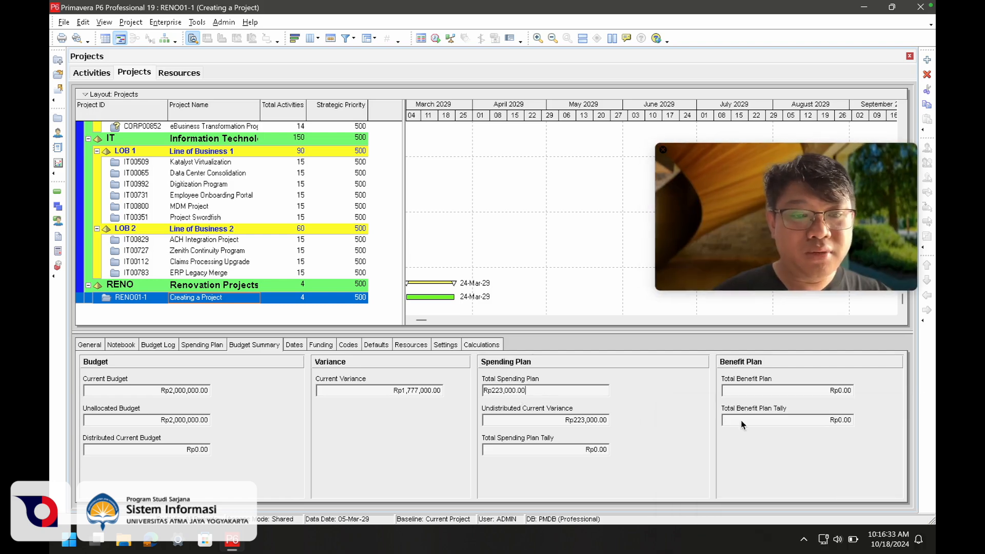
Set the March 2029 benefit plan amount of the RENO01-1 project to 10000 in its spending plan
click(214, 346)
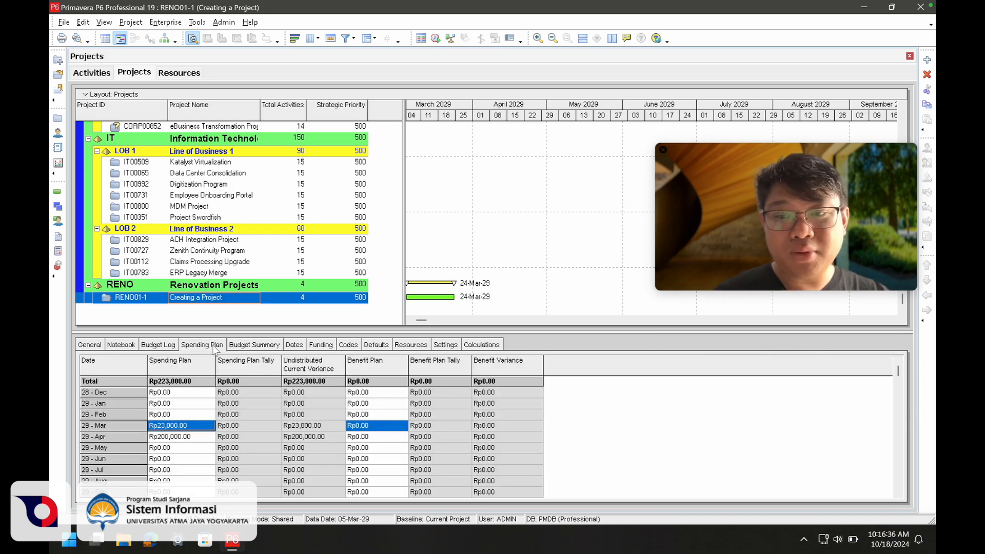
click(378, 429)
click(379, 429)
key(BackSpace)
key(BackSpace)
key(BackSpace)
key(BackSpace)
text(100)
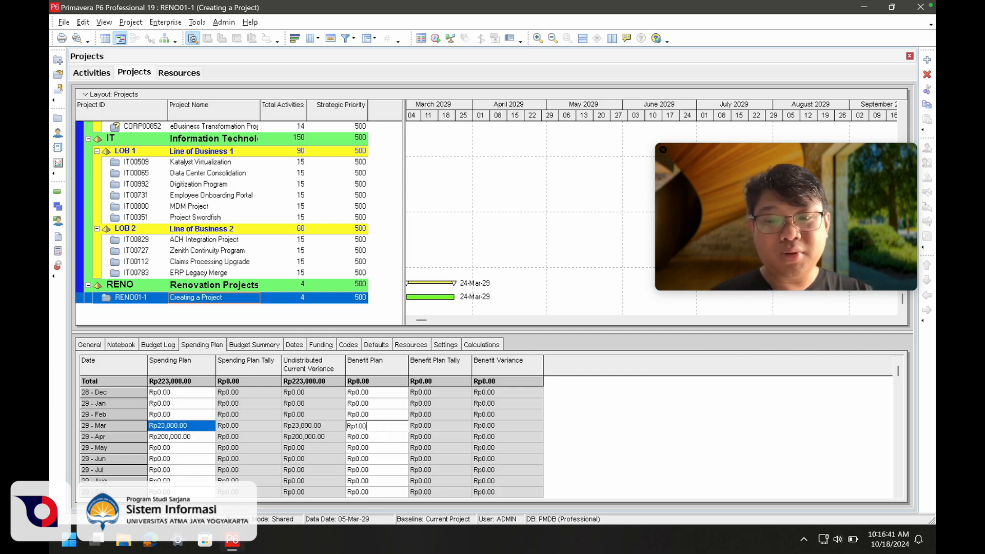
text(00)
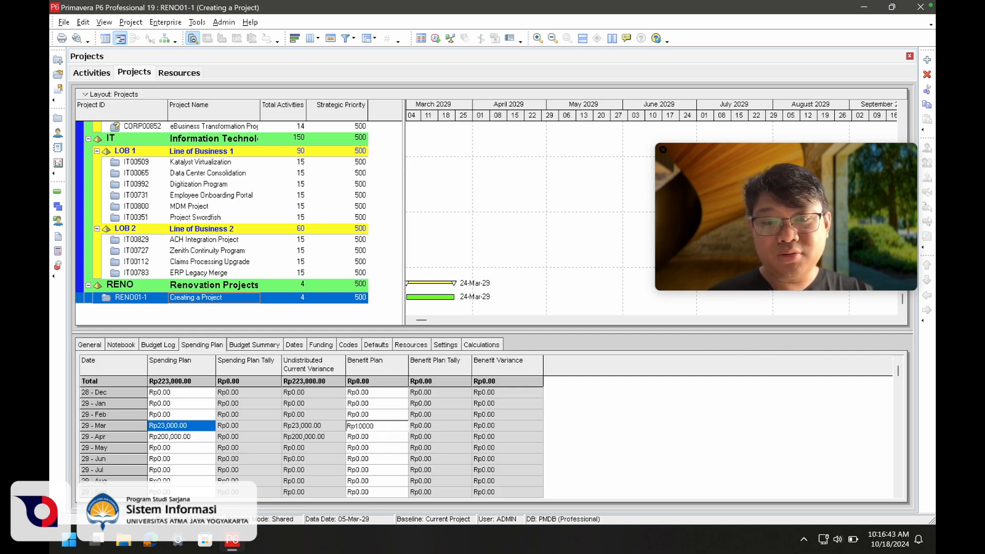
key(Return)
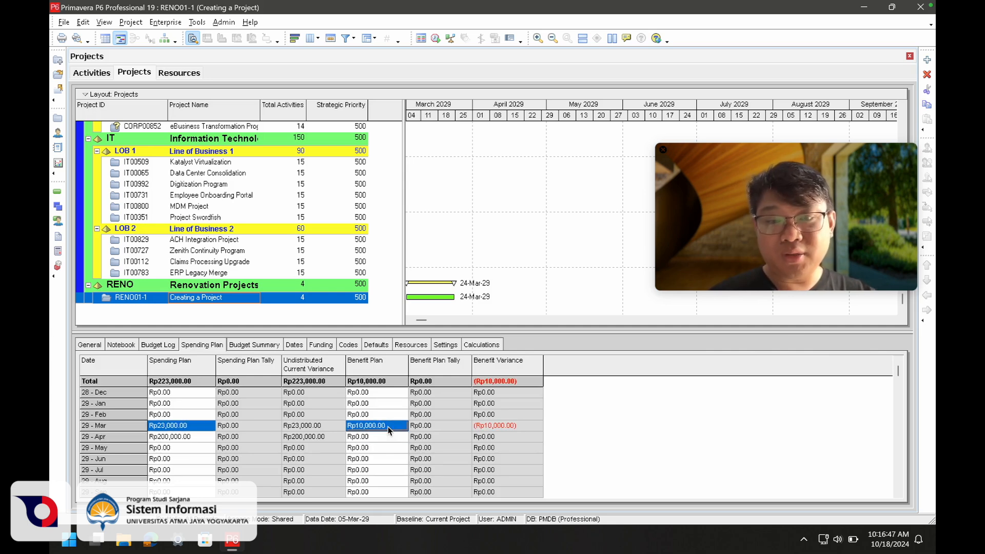
Review the RENO01-1 project's budget summary, funding source and budget change log
click(256, 347)
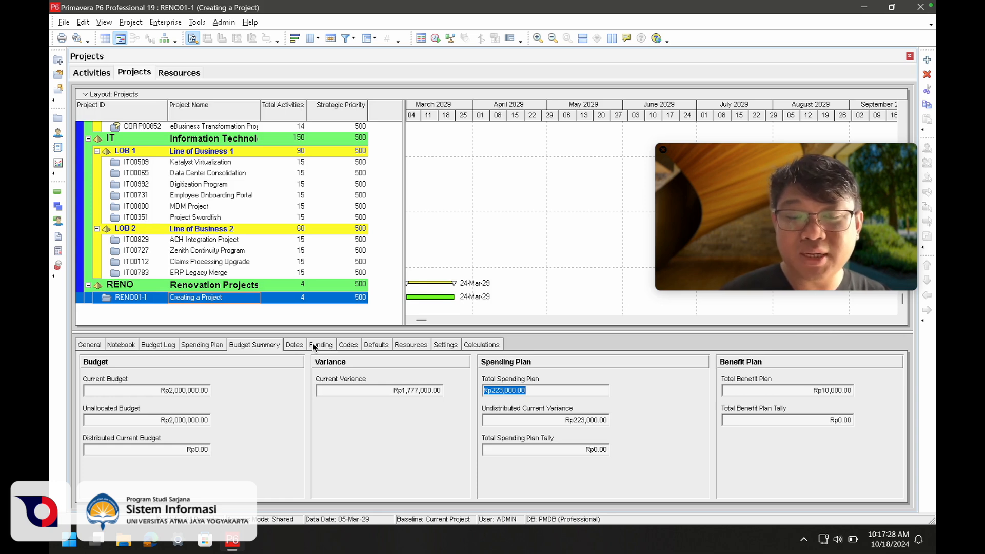
click(314, 345)
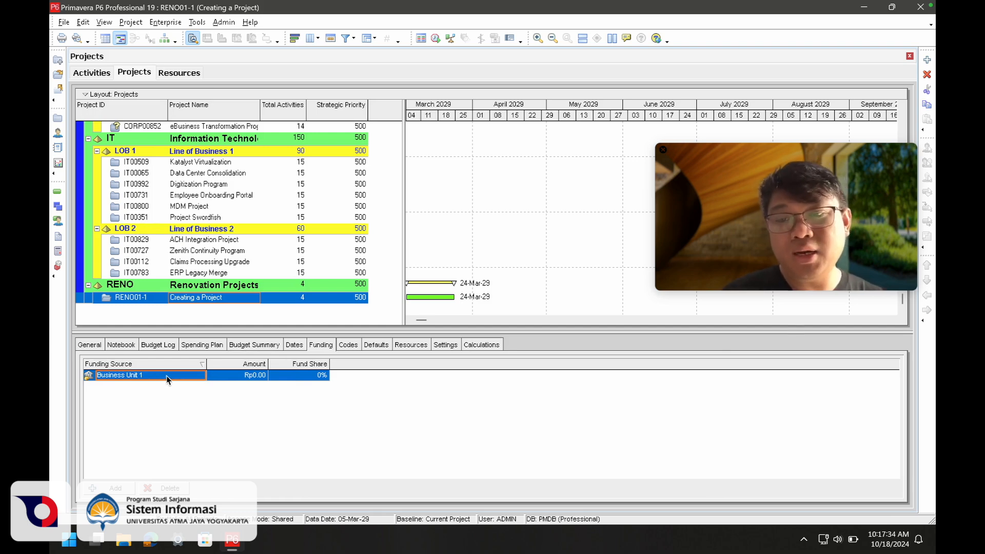
click(168, 345)
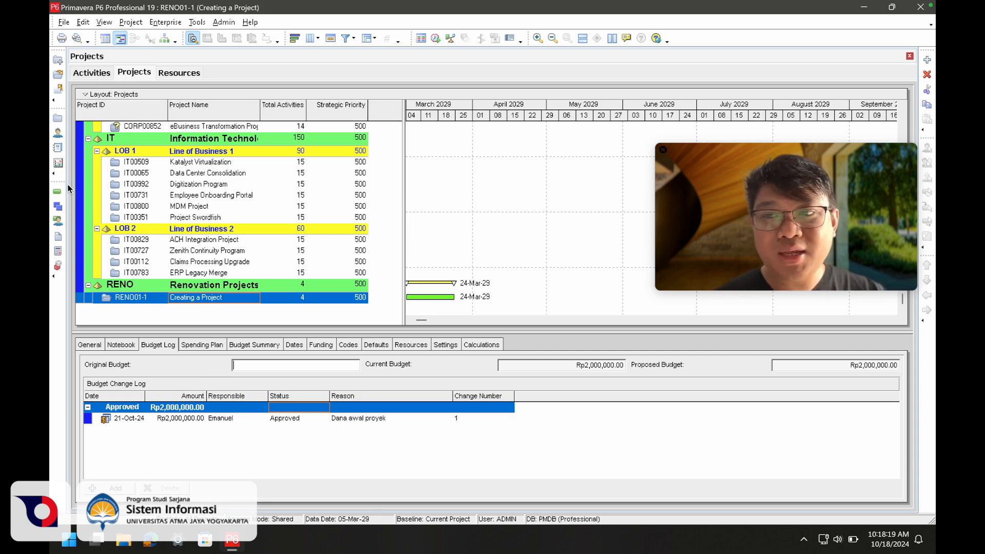
Open the WBS view and check the budget logs of the DESIGN and STRUCTURE elements, including FLOORS and LOAD
click(58, 206)
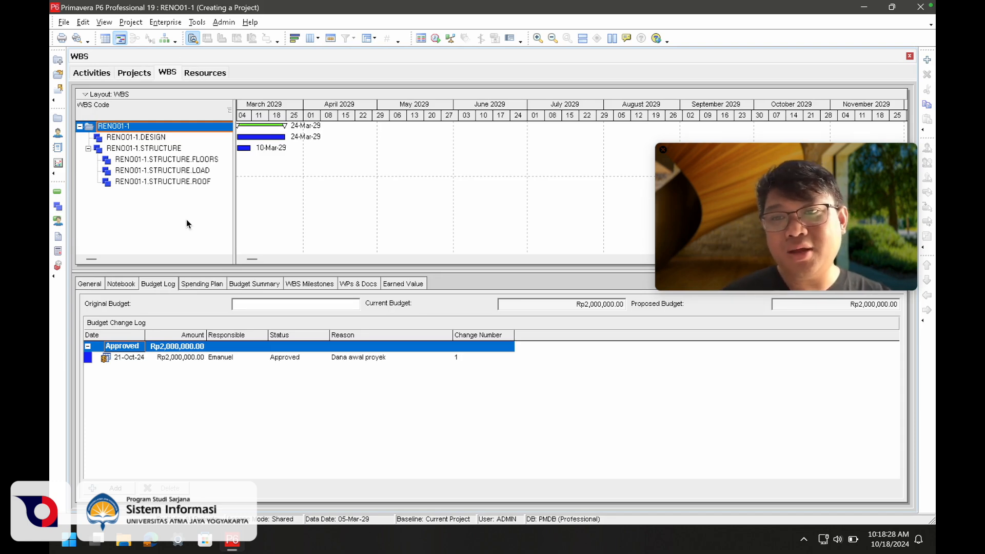
click(140, 142)
click(143, 149)
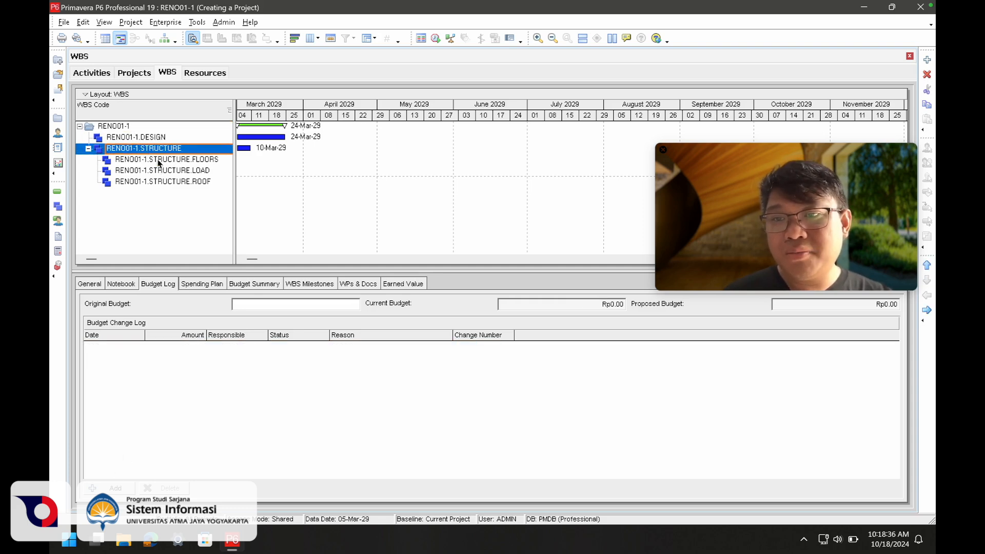
click(159, 161)
click(159, 171)
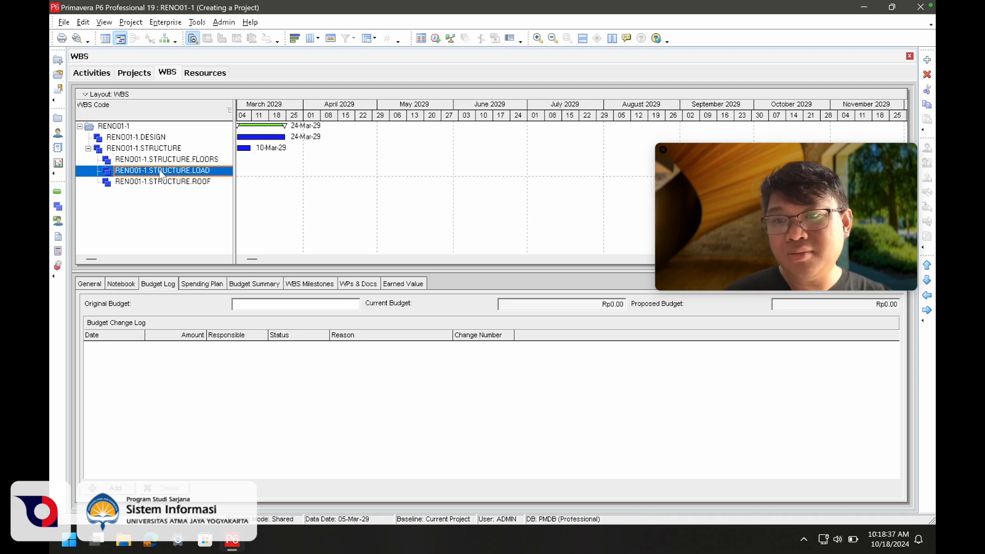
Compare the budget summary of the DESIGN element with that of the whole RENO01-1 project, and return to the Projects view
click(143, 137)
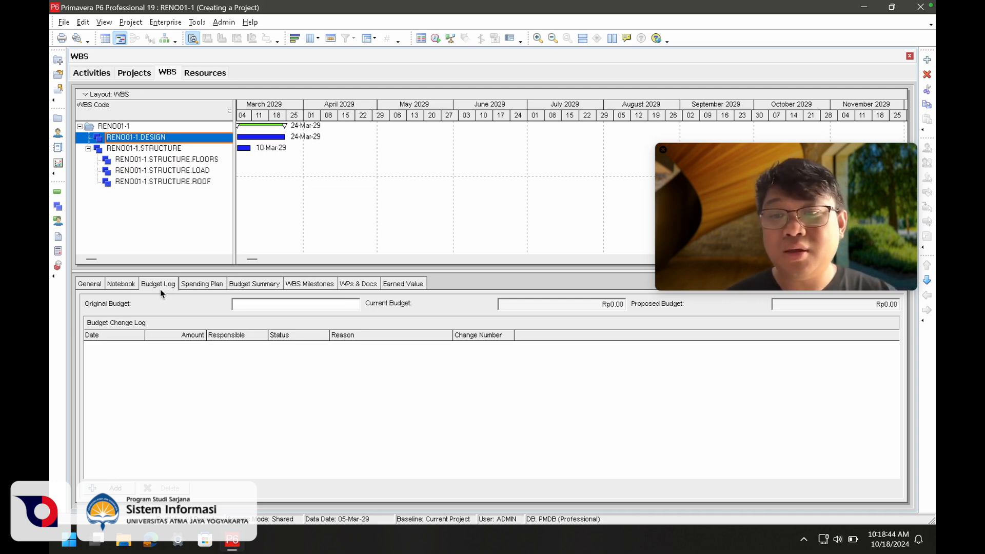
click(221, 285)
click(252, 283)
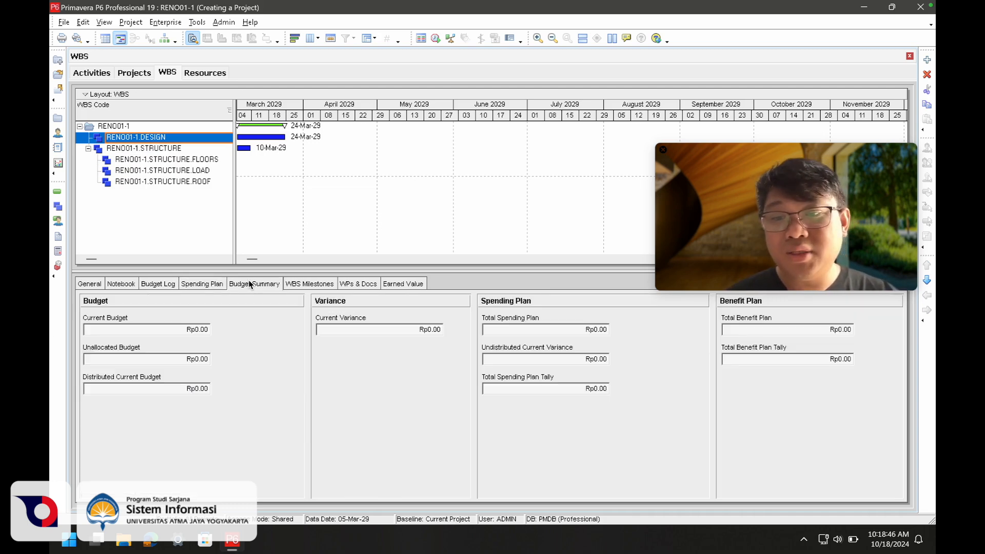
click(118, 126)
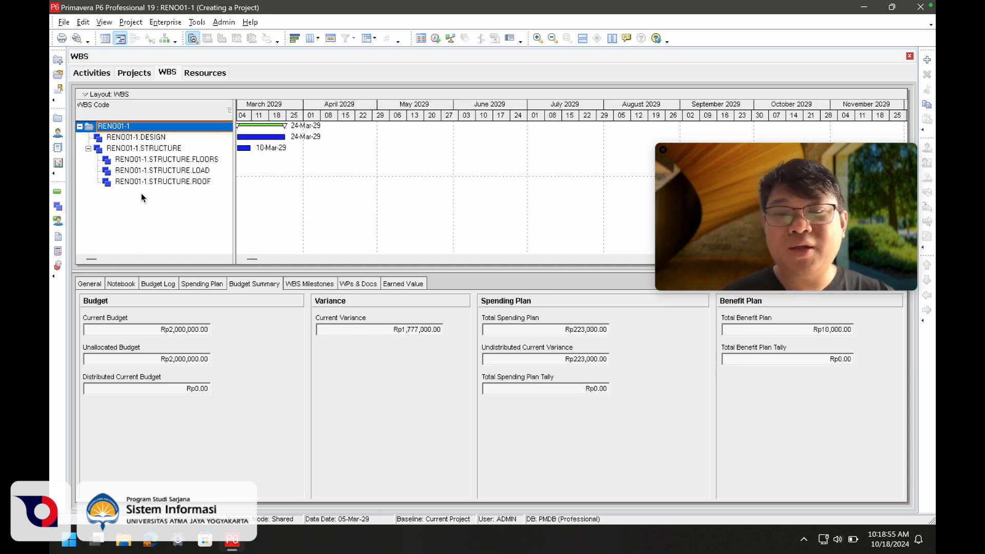
click(134, 72)
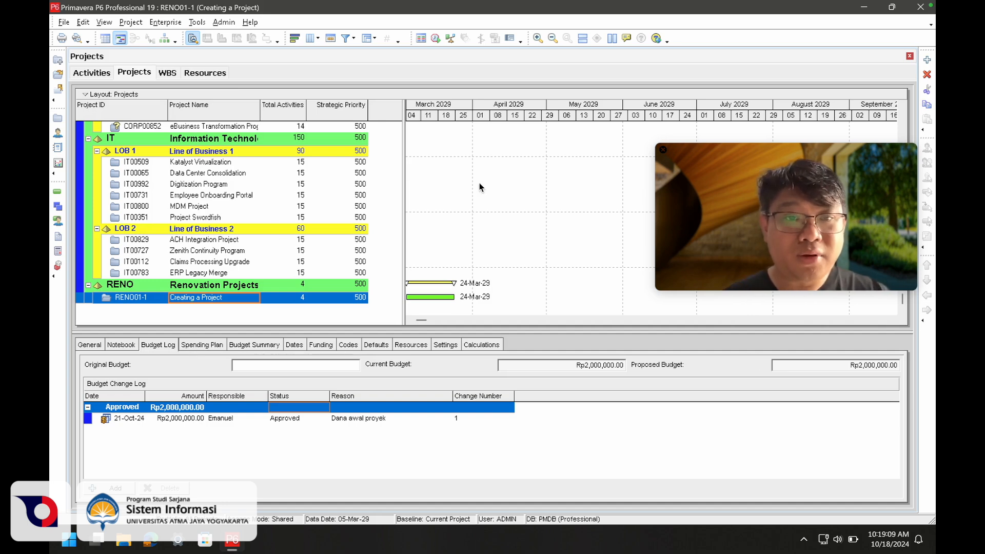
drag(756, 179, 768, 436)
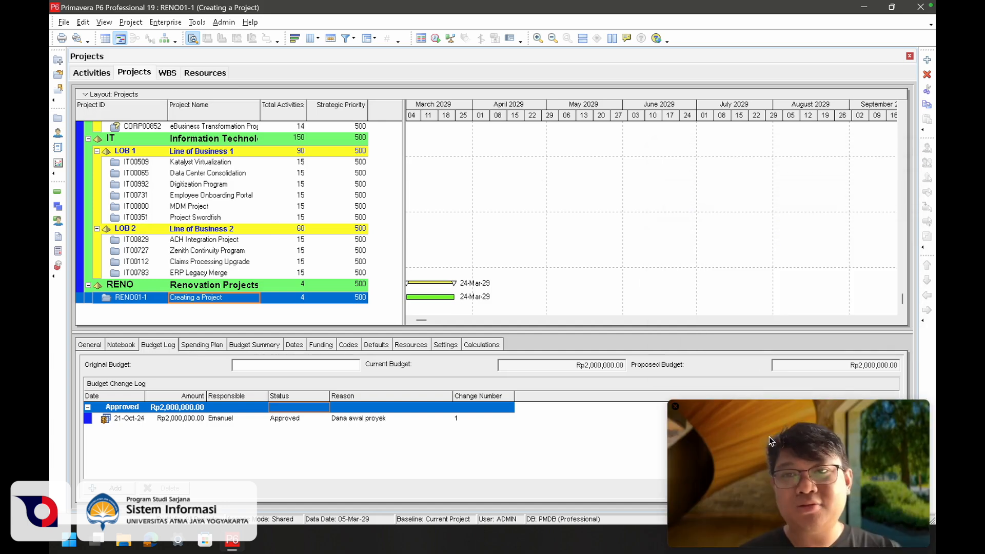